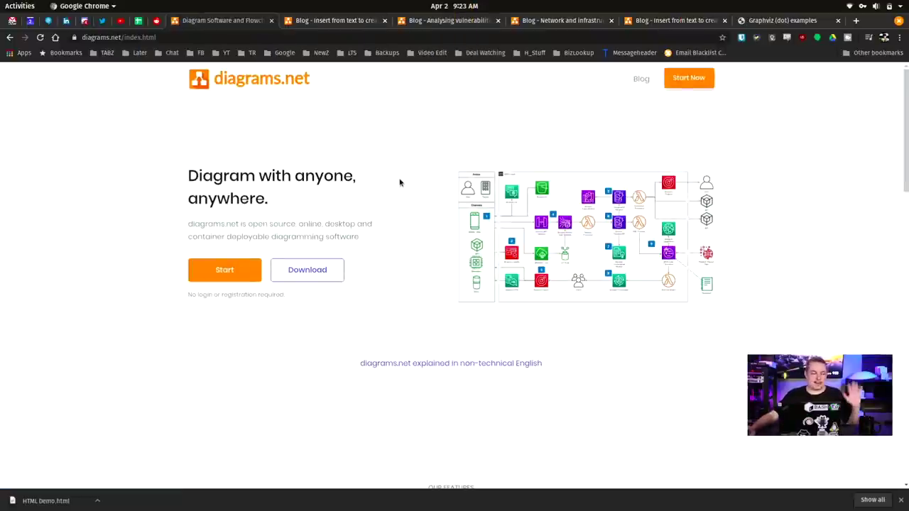
Look through the diagrams.net homepage's features section and view the Powerful features example.
{"action": "scroll", "coordinate": [405, 184], "scroll_direction": "down", "scroll_amount": 3}
{"action": "scroll", "coordinate": [681, 215], "scroll_direction": "down", "scroll_amount": 3}
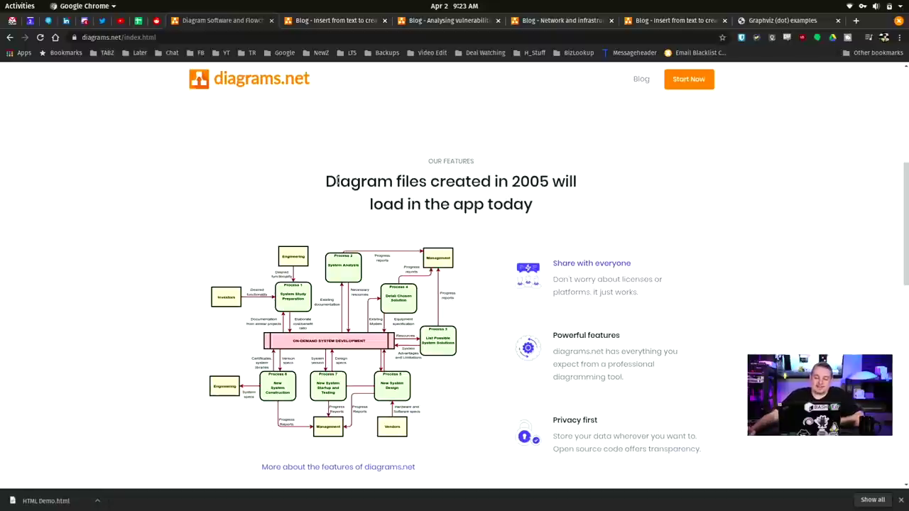
{"action": "left_click_drag", "start_coordinate": [344, 182], "coordinate": [582, 202]}
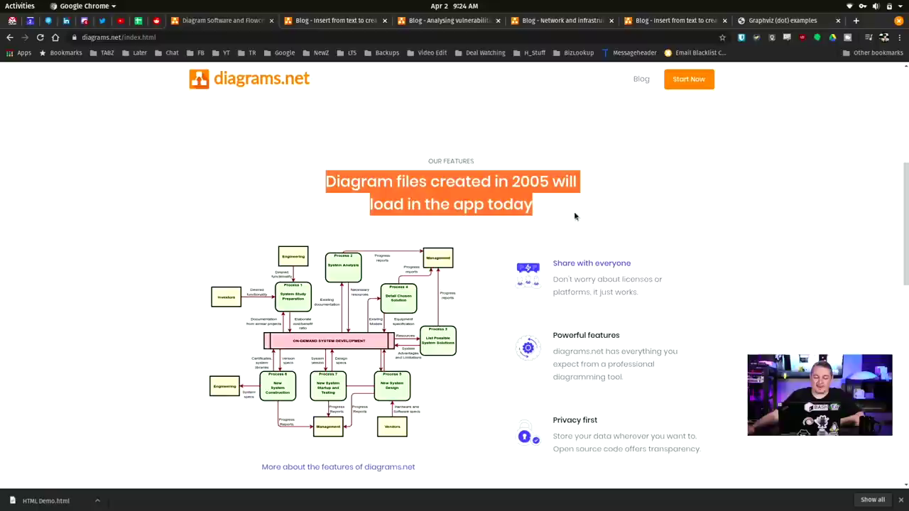
{"action": "left_click", "coordinate": [582, 219]}
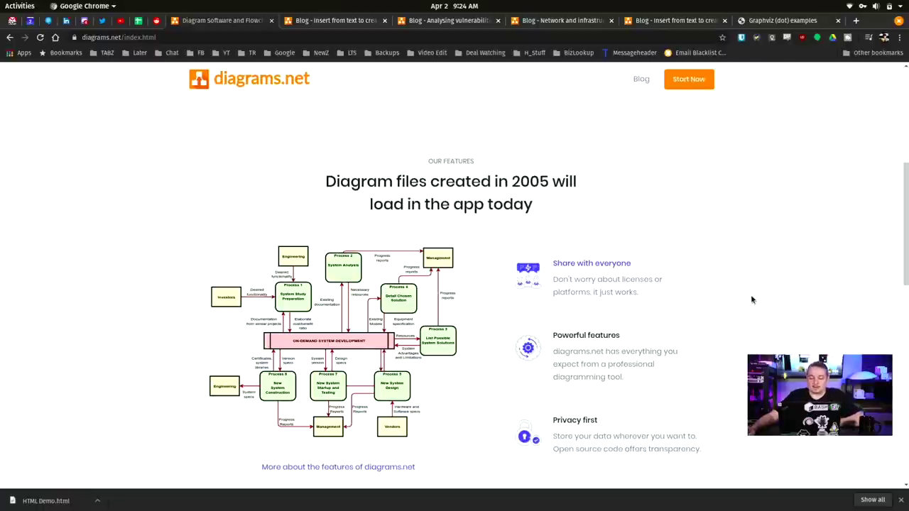
{"action": "scroll", "coordinate": [658, 297], "scroll_direction": "down", "scroll_amount": 1}
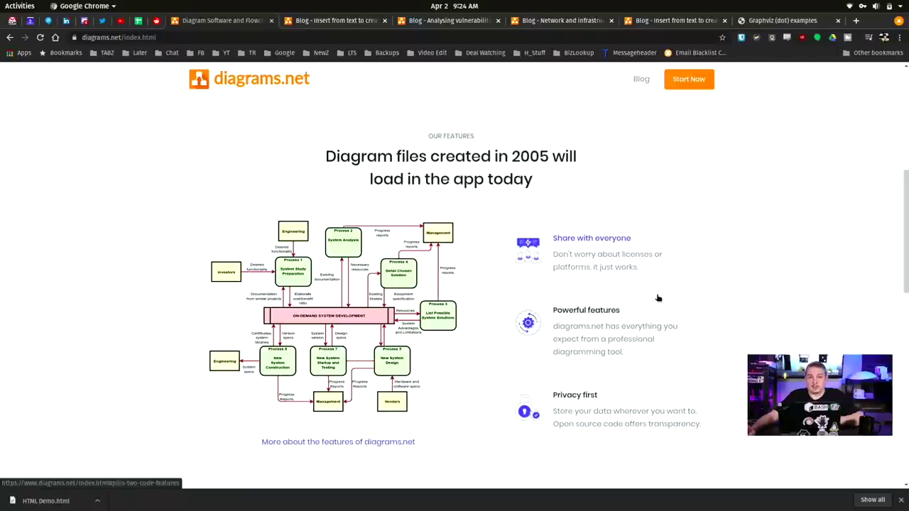
{"action": "left_click", "coordinate": [900, 500]}
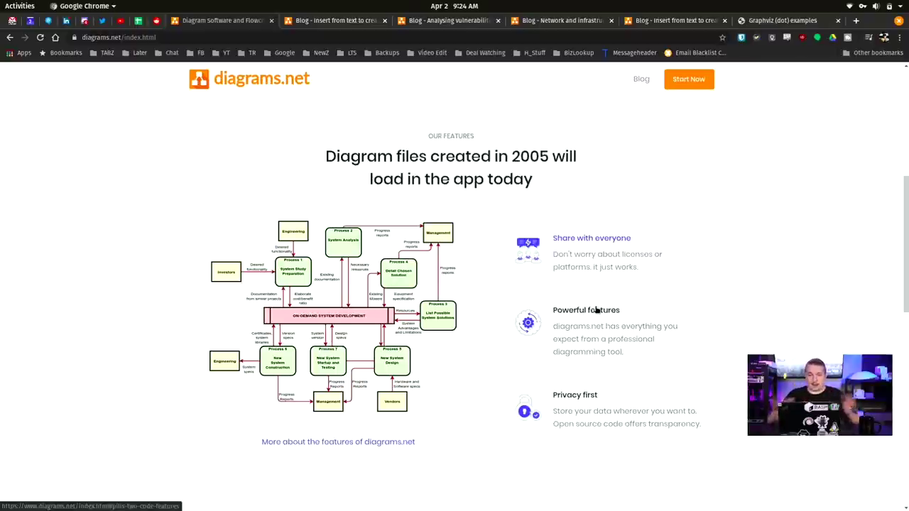
{"action": "left_click", "coordinate": [617, 323]}
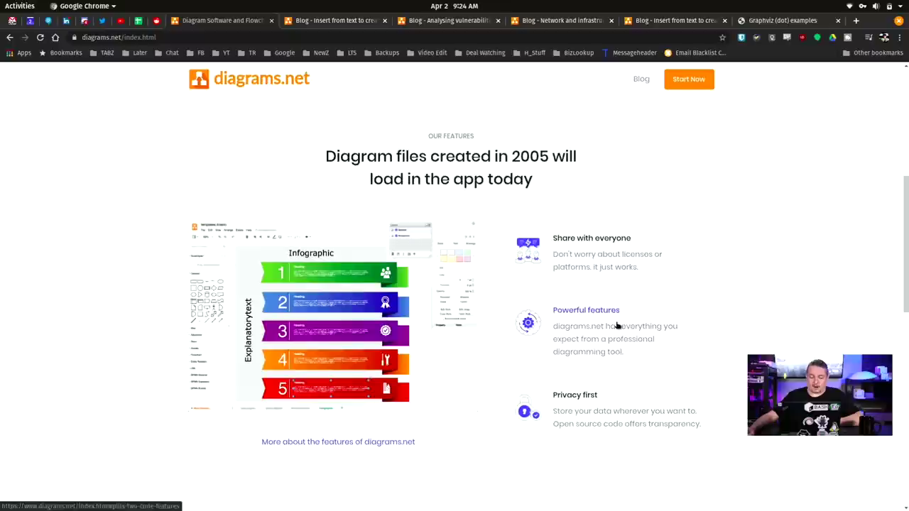
{"action": "scroll", "coordinate": [341, 291], "scroll_direction": "down", "scroll_amount": 2}
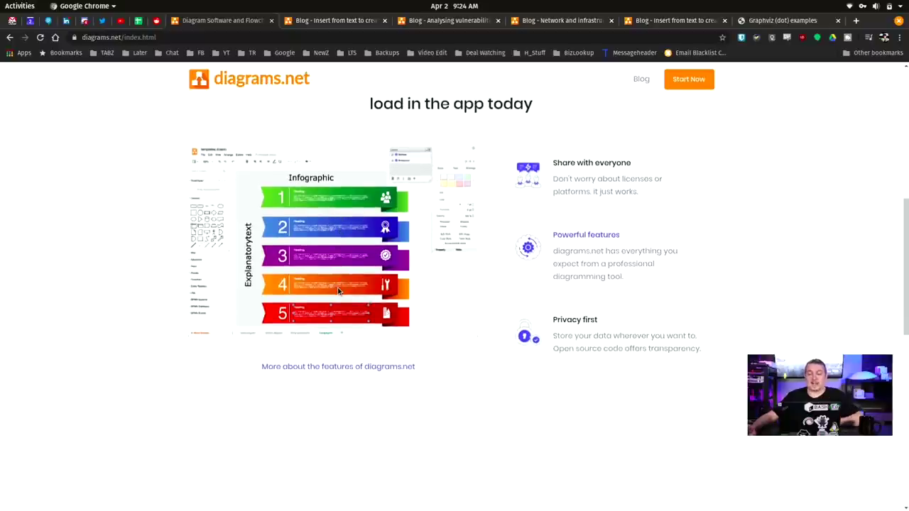
Browse the blog articles about diagrams.net features, and return to the homepage.
{"action": "left_click", "coordinate": [344, 367]}
{"action": "scroll", "coordinate": [354, 362], "scroll_direction": "down", "scroll_amount": 8}
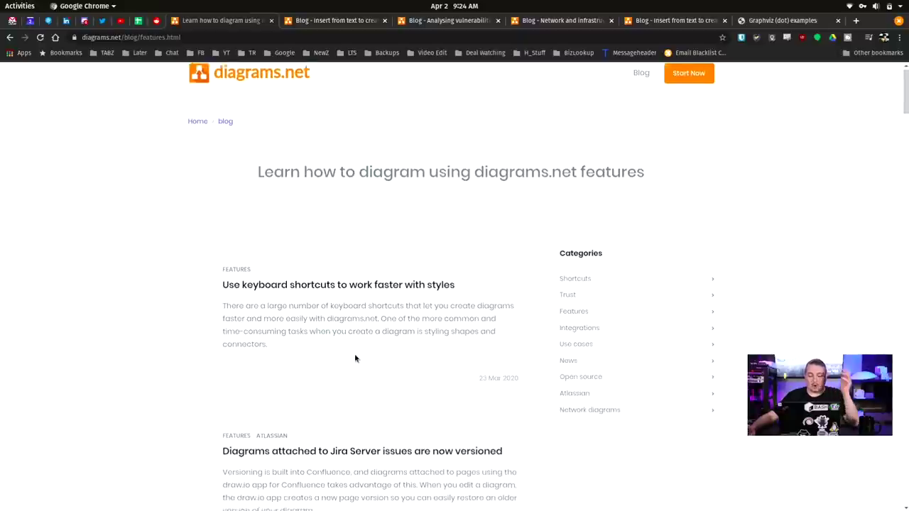
{"action": "scroll", "coordinate": [360, 361], "scroll_direction": "down", "scroll_amount": 16}
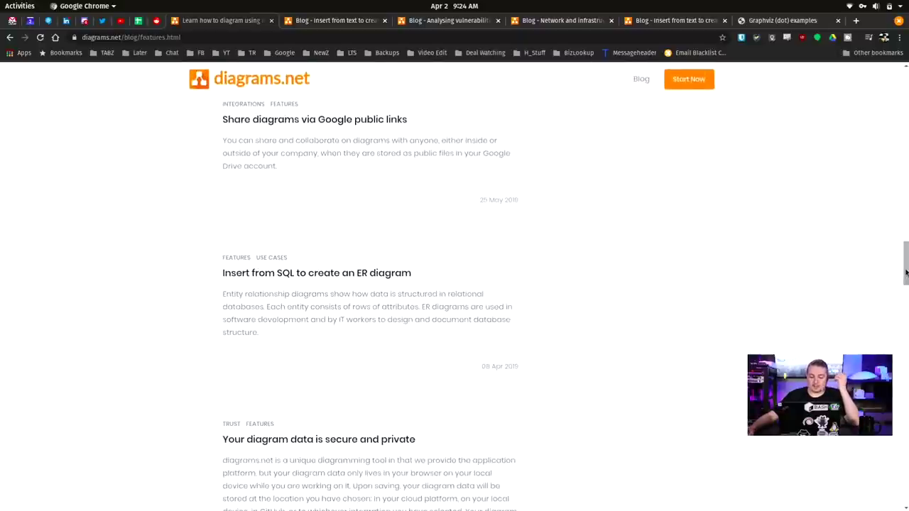
{"action": "left_click_drag", "start_coordinate": [906, 271], "coordinate": [903, 122]}
{"action": "left_click", "coordinate": [10, 37]}
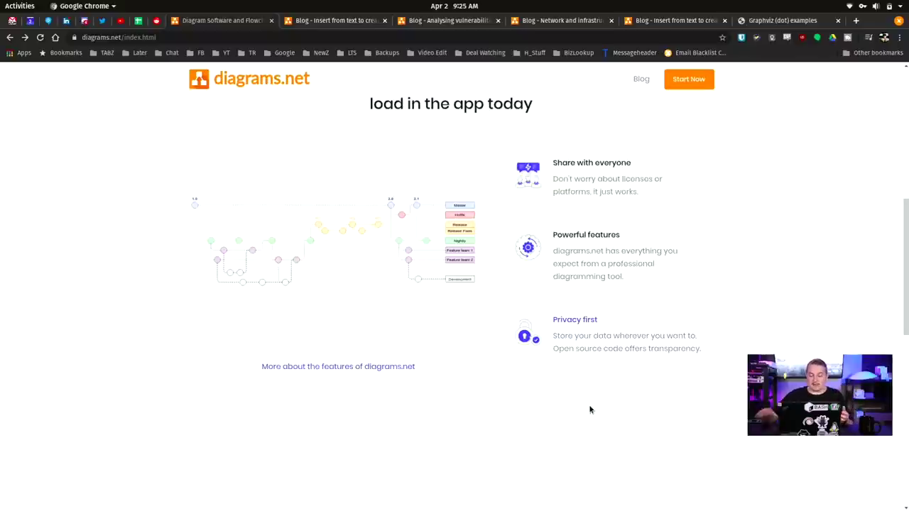
Review the supported integrations under "Works with your existing tools" and return to the start of the homepage.
{"action": "scroll", "coordinate": [576, 294], "scroll_direction": "down", "scroll_amount": 5}
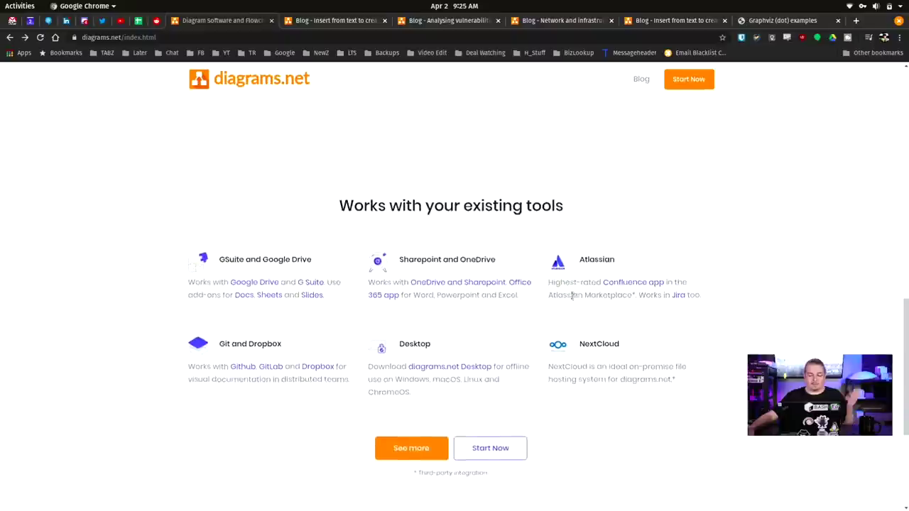
{"action": "scroll", "coordinate": [572, 296], "scroll_direction": "down", "scroll_amount": 2}
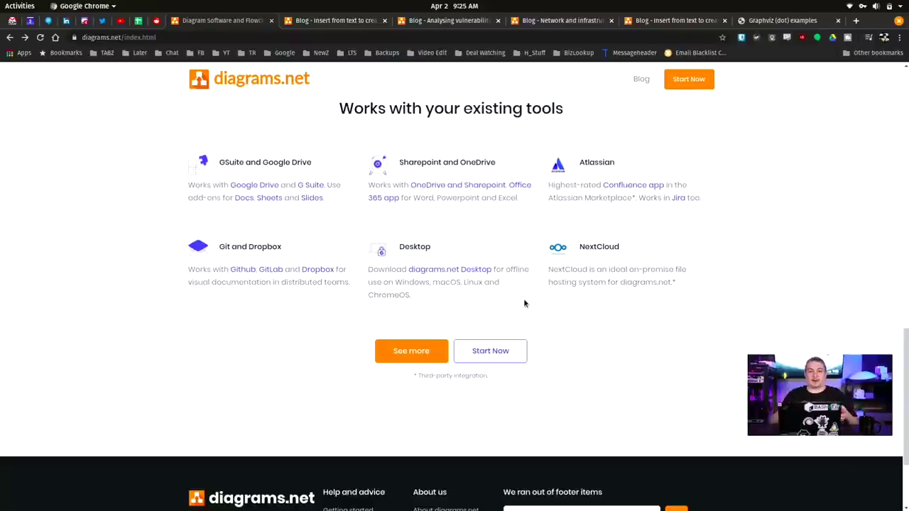
{"action": "scroll", "coordinate": [535, 307], "scroll_direction": "down", "scroll_amount": 3}
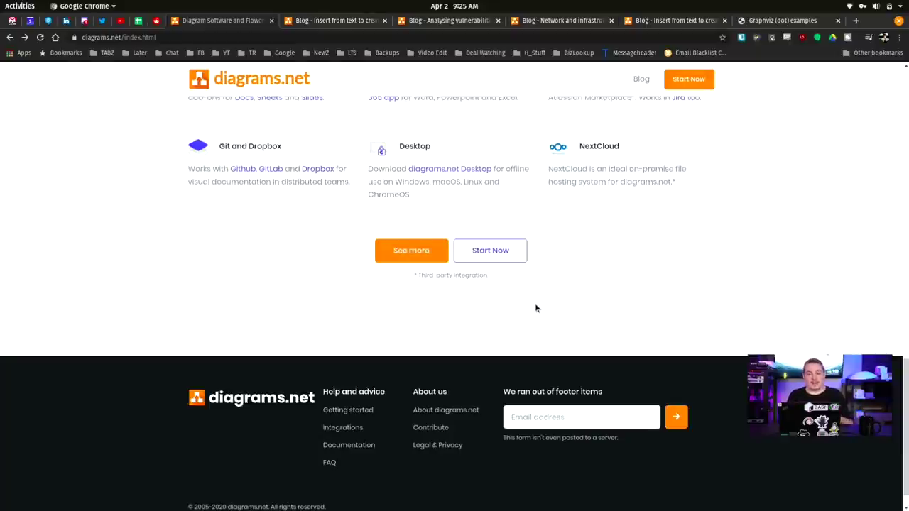
{"action": "scroll", "coordinate": [712, 304], "scroll_direction": "up", "scroll_amount": 5}
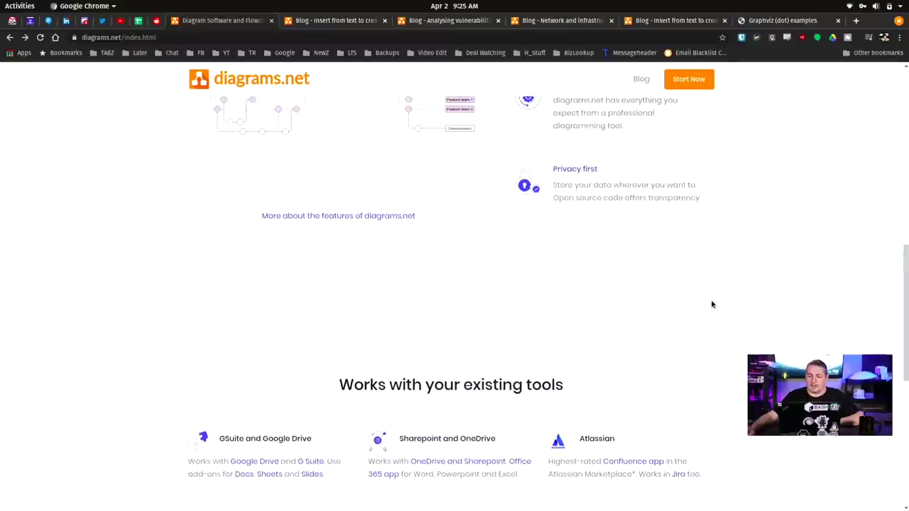
{"action": "scroll", "coordinate": [633, 85], "scroll_direction": "up", "scroll_amount": 8}
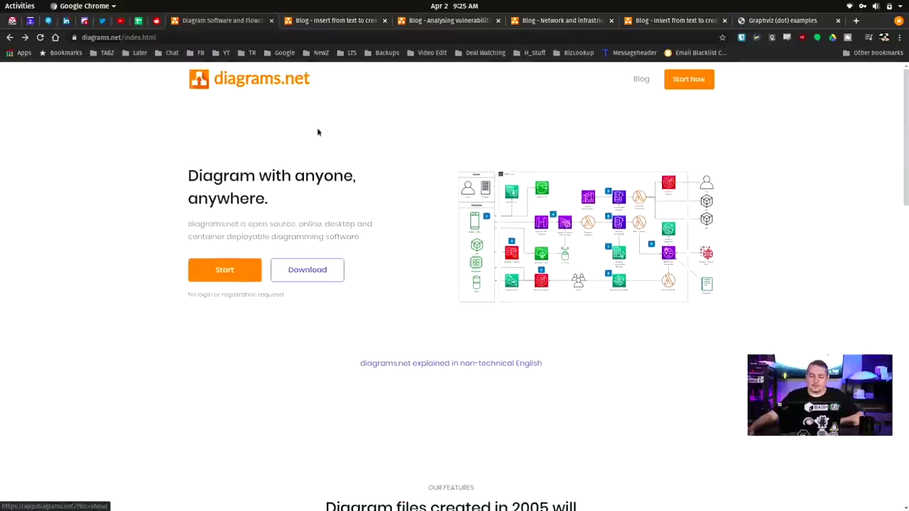
Open the drawio-desktop download page, review the 12.9.3 release assets for each platform, and close the page.
{"action": "left_click", "coordinate": [292, 270]}
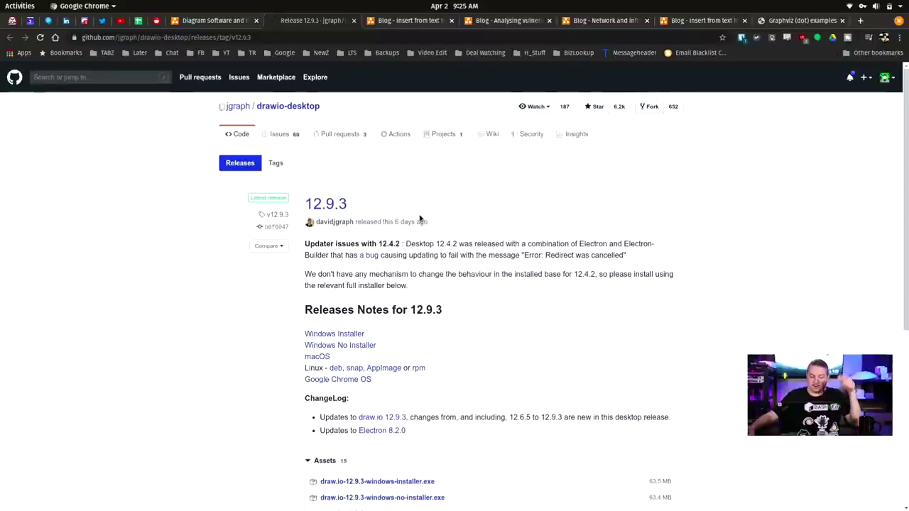
{"action": "scroll", "coordinate": [497, 270], "scroll_direction": "down", "scroll_amount": 3}
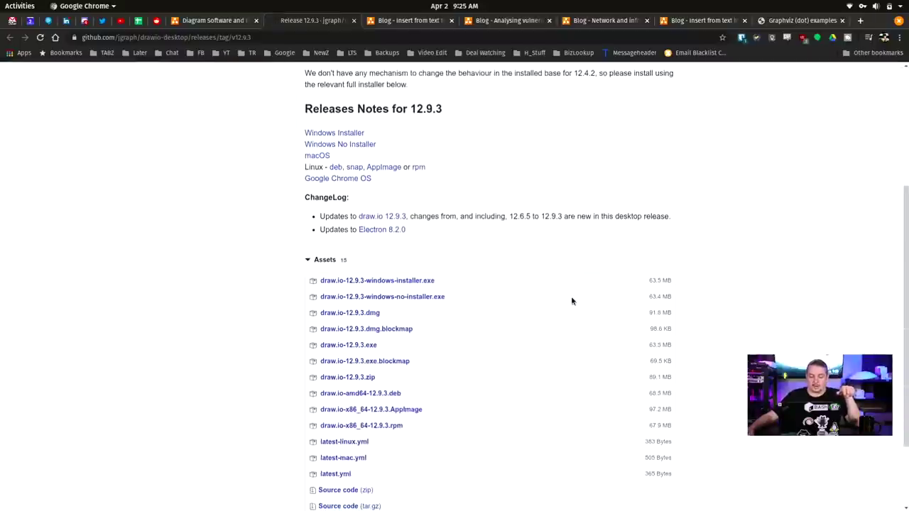
{"action": "scroll", "coordinate": [548, 294], "scroll_direction": "down", "scroll_amount": 1}
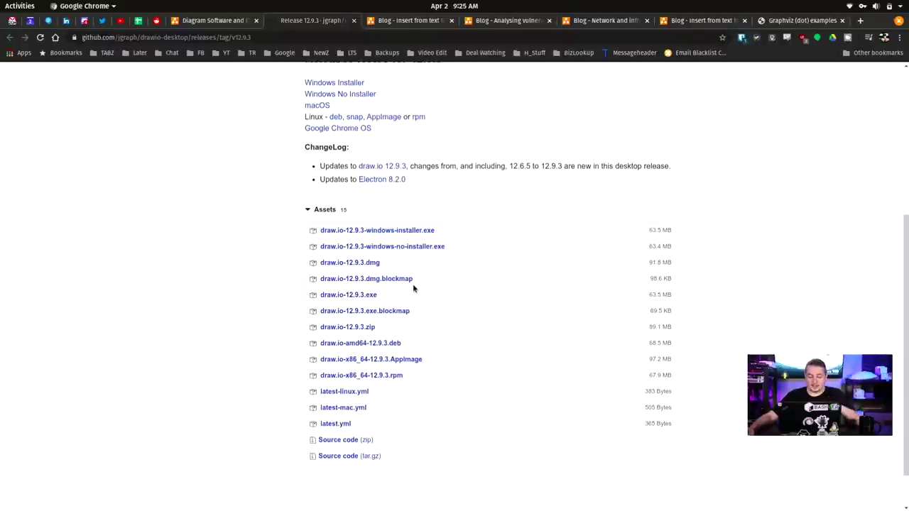
{"action": "scroll", "coordinate": [413, 288], "scroll_direction": "down", "scroll_amount": 1}
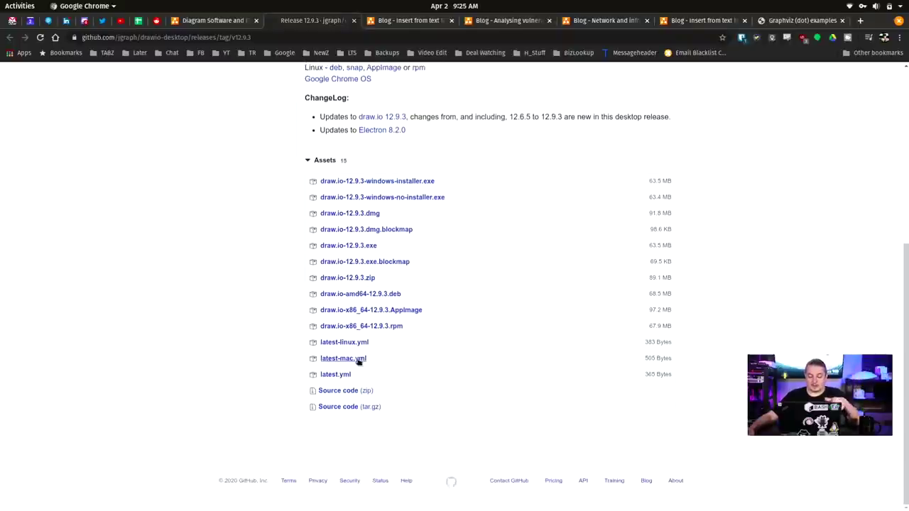
{"action": "scroll", "coordinate": [371, 358], "scroll_direction": "up", "scroll_amount": 3}
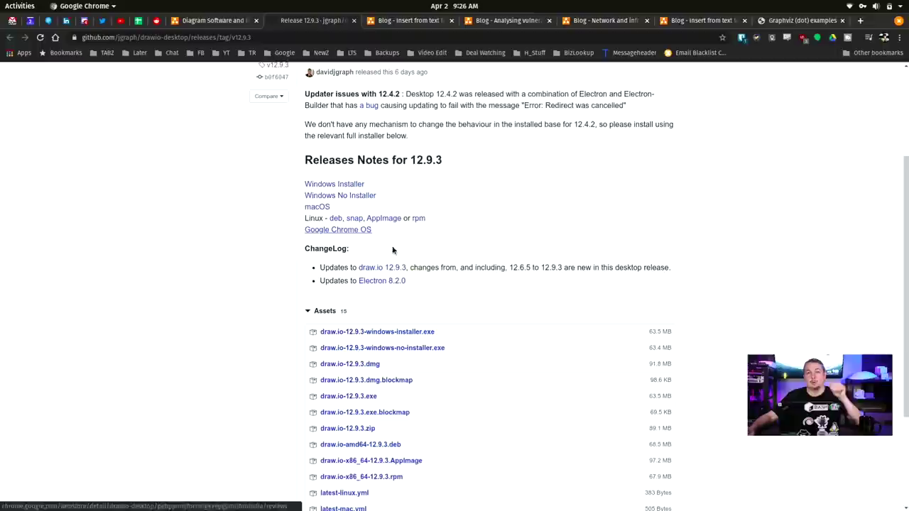
{"action": "scroll", "coordinate": [477, 254], "scroll_direction": "up", "scroll_amount": 4}
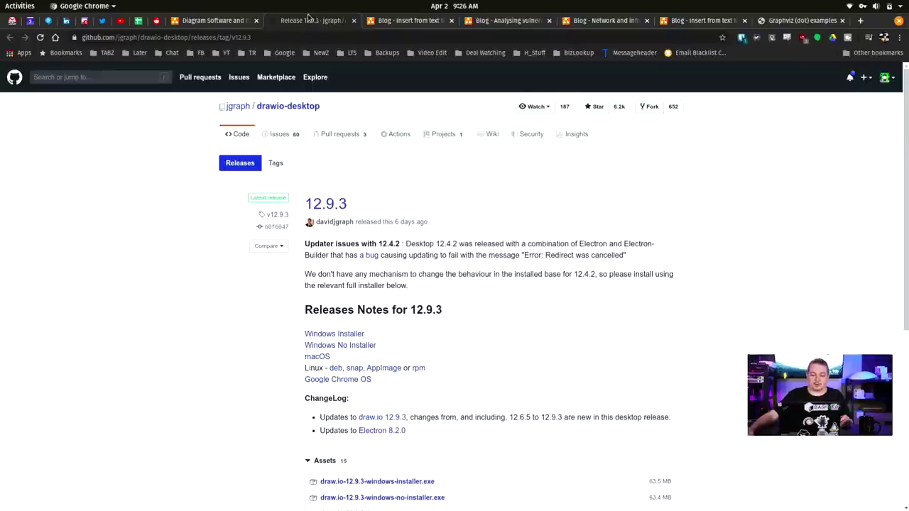
{"action": "key", "text": "ctrl+w"}
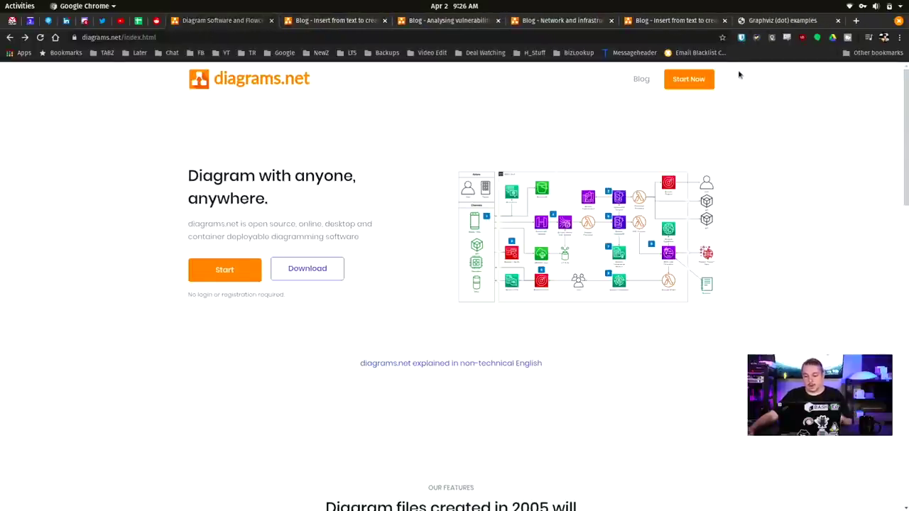
Launch the online diagram editor, dismiss the Get Desktop offer, and begin a new diagram stored on the device.
{"action": "left_click", "coordinate": [696, 83]}
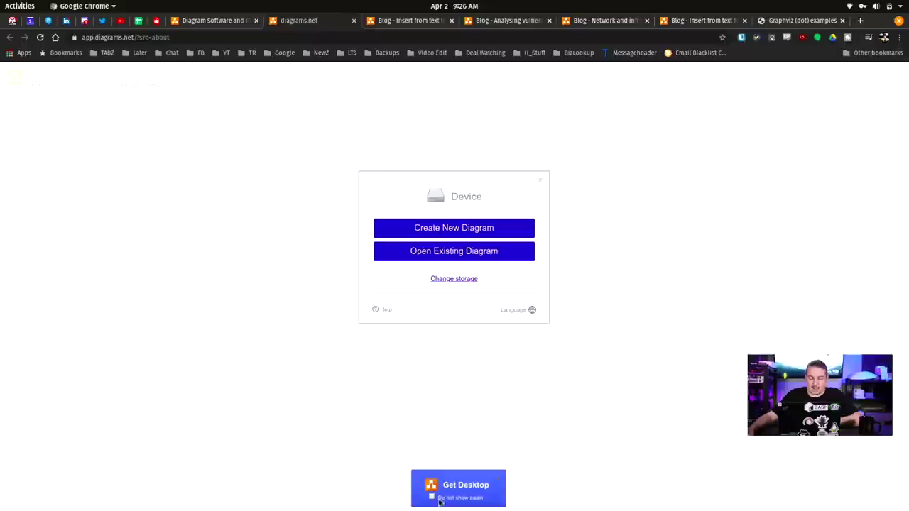
{"action": "left_click", "coordinate": [501, 478]}
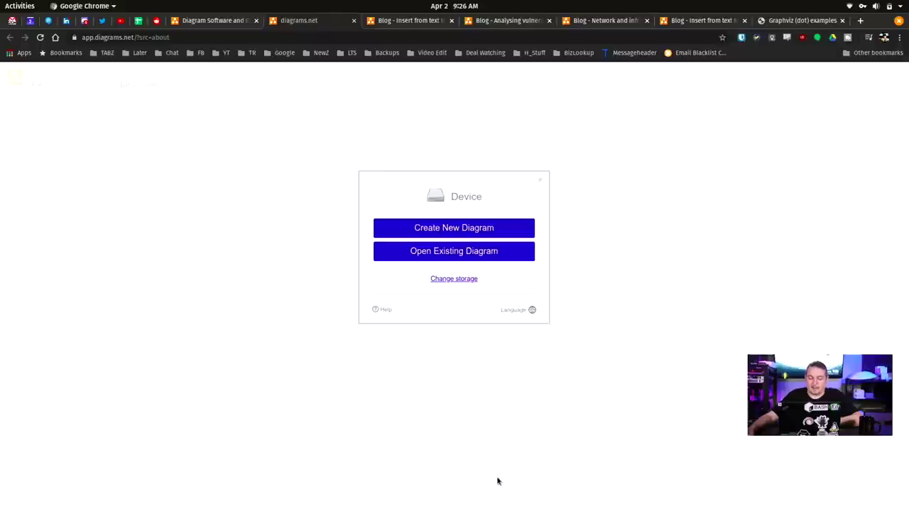
{"action": "left_click", "coordinate": [469, 229]}
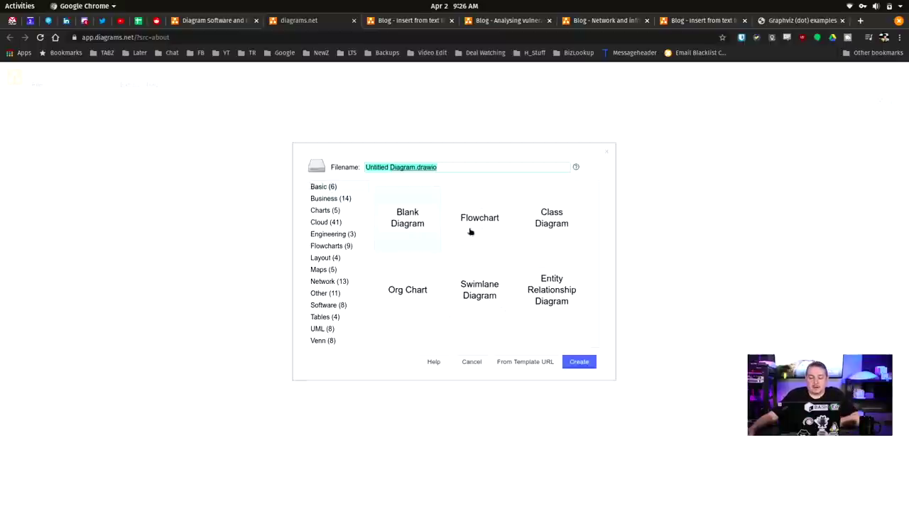
Create Untitled Diagram.drawio from the Cloud category's AWS template that has Actors and Channels columns.
{"action": "left_click", "coordinate": [326, 200]}
{"action": "left_click", "coordinate": [327, 223]}
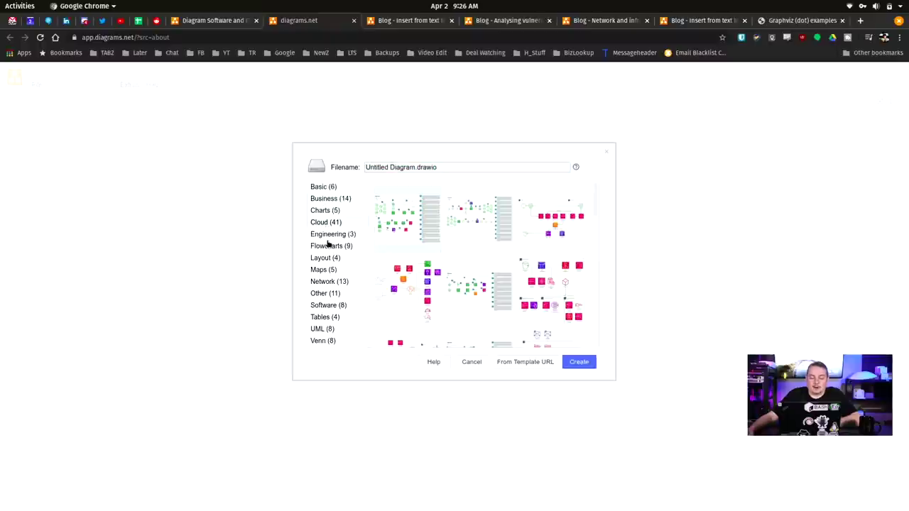
{"action": "scroll", "coordinate": [489, 251], "scroll_direction": "down", "scroll_amount": 3}
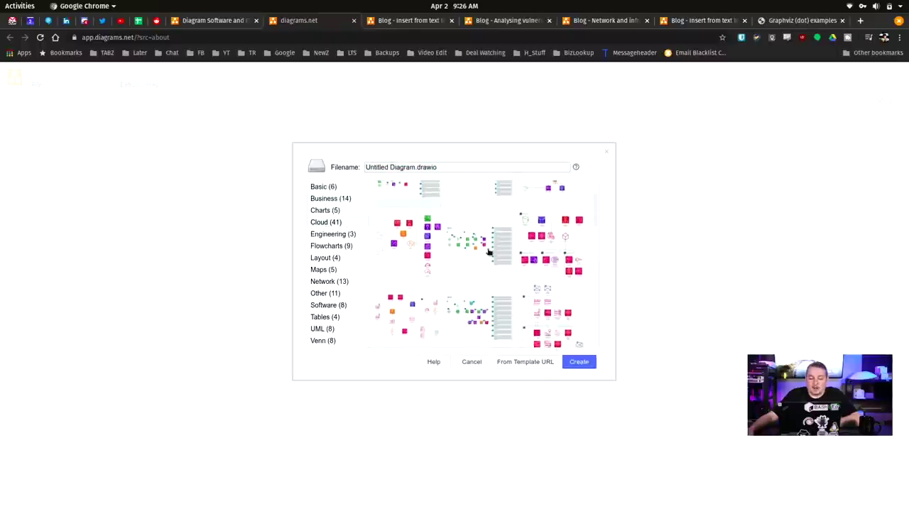
{"action": "left_click", "coordinate": [570, 248]}
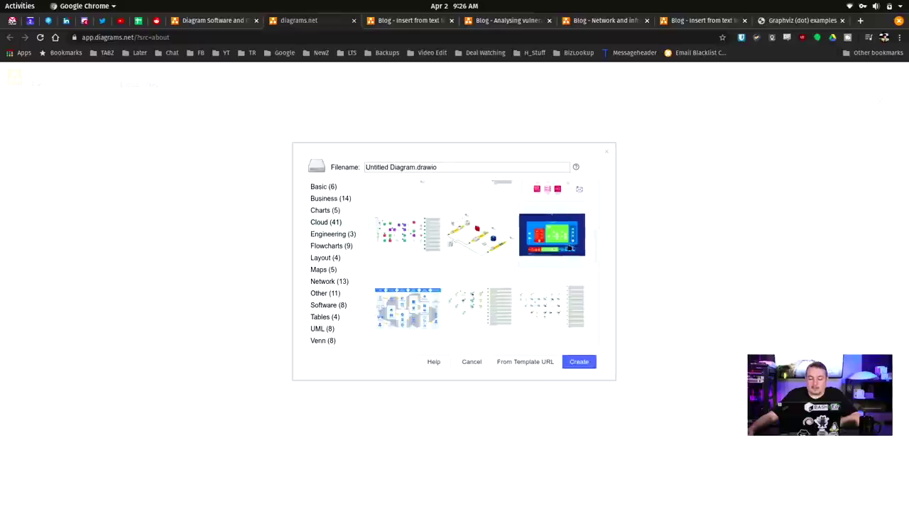
{"action": "left_click", "coordinate": [584, 362]}
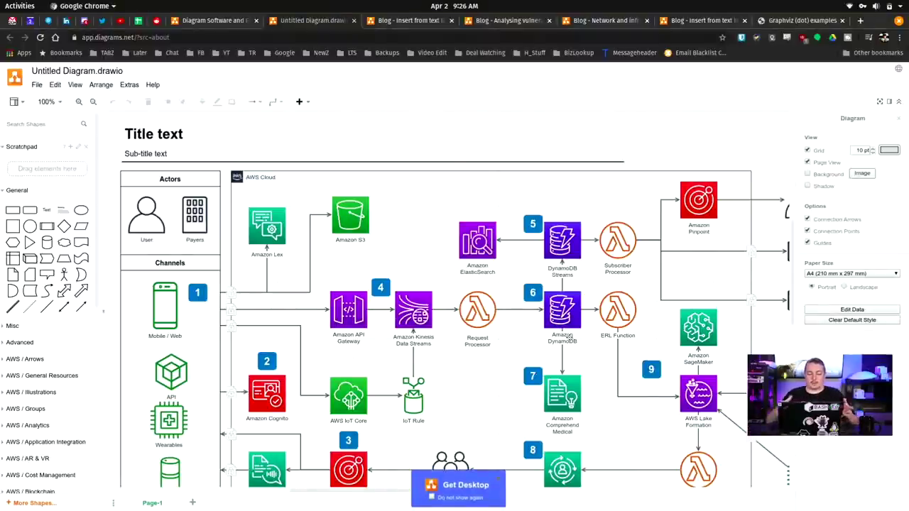
Add a connected copy of the Users shape above the original and offset it slightly to the right.
{"action": "scroll", "coordinate": [568, 335], "scroll_direction": "down", "scroll_amount": 3}
{"action": "scroll", "coordinate": [540, 318], "scroll_direction": "down", "scroll_amount": 2}
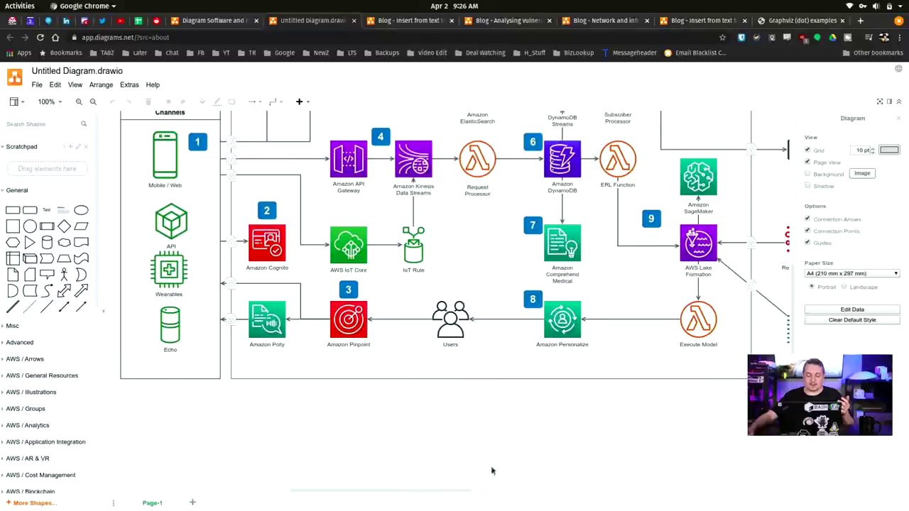
{"action": "scroll", "coordinate": [419, 412], "scroll_direction": "up", "scroll_amount": 2}
{"action": "left_click", "coordinate": [448, 368]}
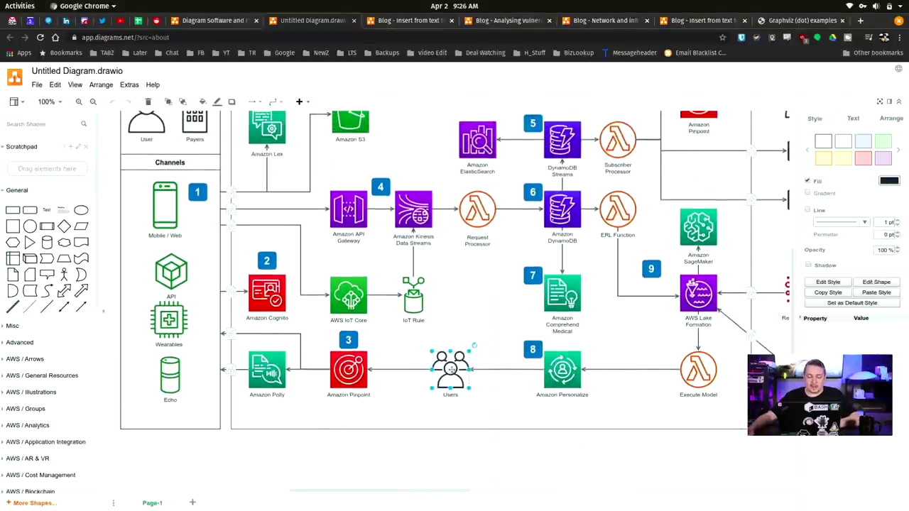
{"action": "left_click", "coordinate": [450, 341]}
{"action": "left_click_drag", "start_coordinate": [448, 297], "coordinate": [480, 307]}
{"action": "left_click", "coordinate": [468, 415]}
Add another connected copy of the original Users shape below it, offset slightly to the right.
{"action": "left_click", "coordinate": [457, 384]}
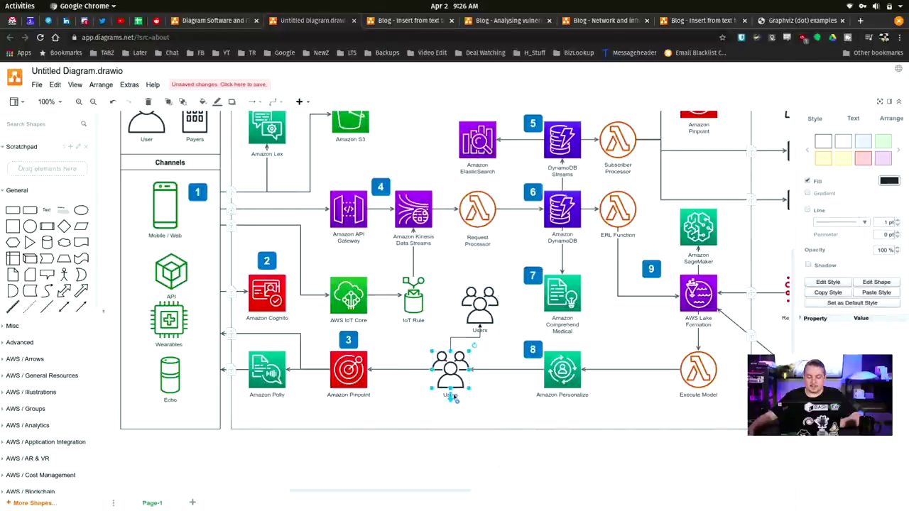
{"action": "left_click", "coordinate": [451, 401]}
{"action": "left_click_drag", "start_coordinate": [471, 451], "coordinate": [501, 455]}
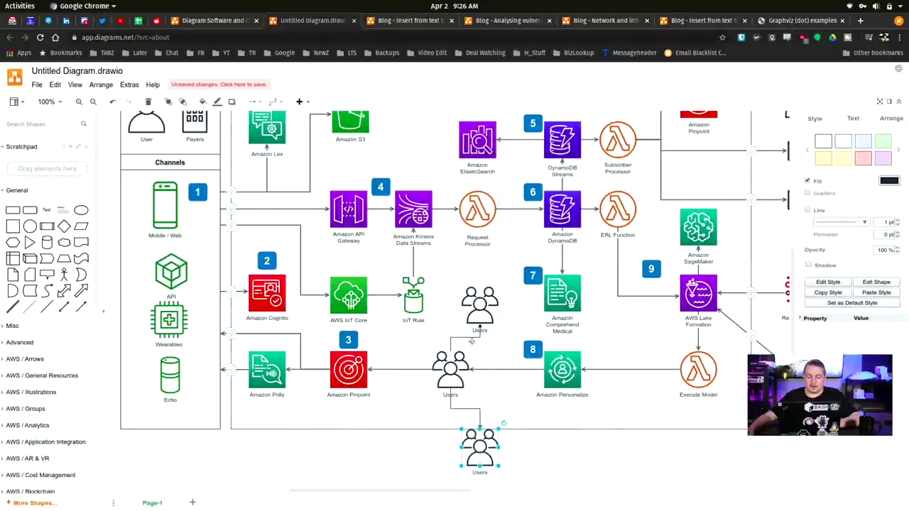
Change the label of the upper Users copy to Renames.
{"action": "left_click", "coordinate": [483, 312]}
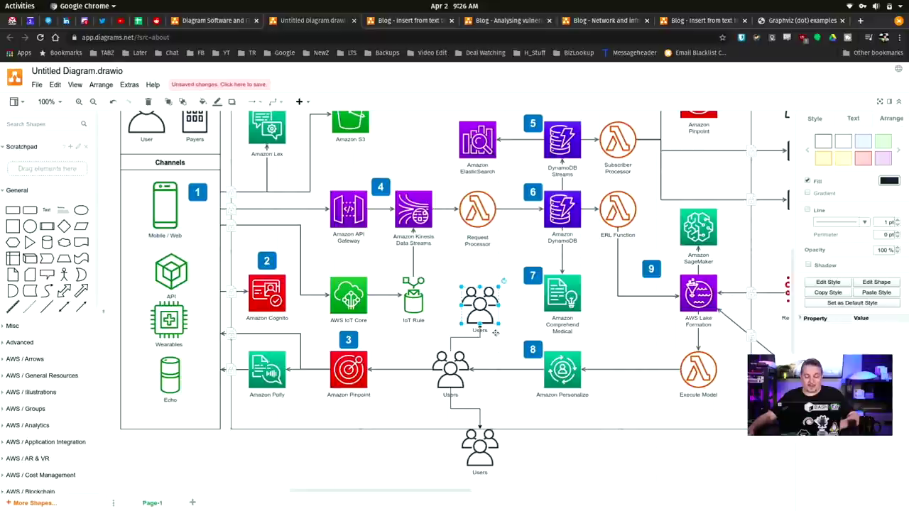
{"action": "double_click", "coordinate": [495, 333]}
{"action": "type", "text": "Ret"}
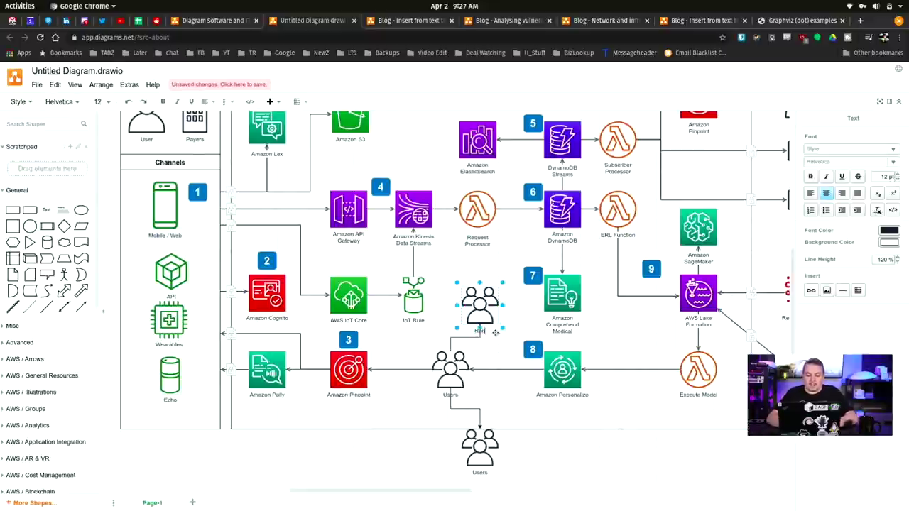
{"action": "type", "text": "names"}
{"action": "right_click", "coordinate": [495, 334]}
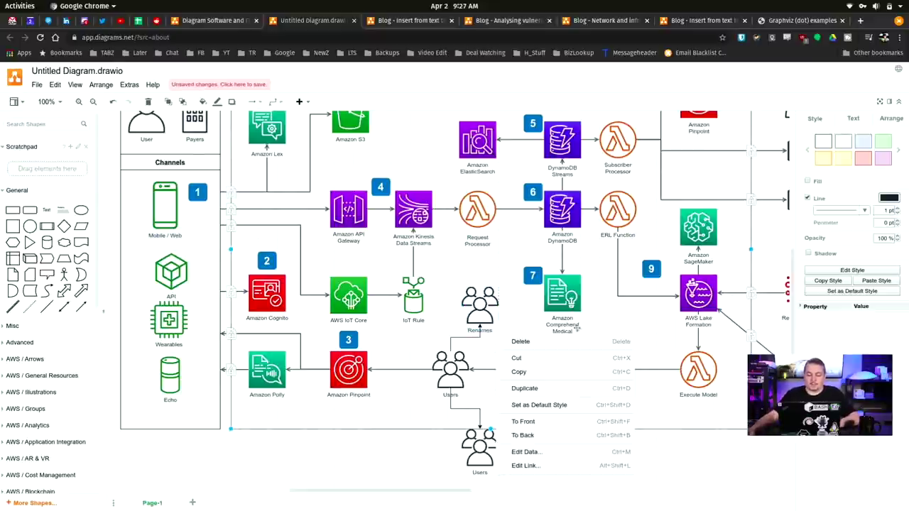
{"action": "key", "text": "Escape"}
Change the label of the lower Users copy to TEST 2 With F2.
{"action": "left_click", "coordinate": [490, 453]}
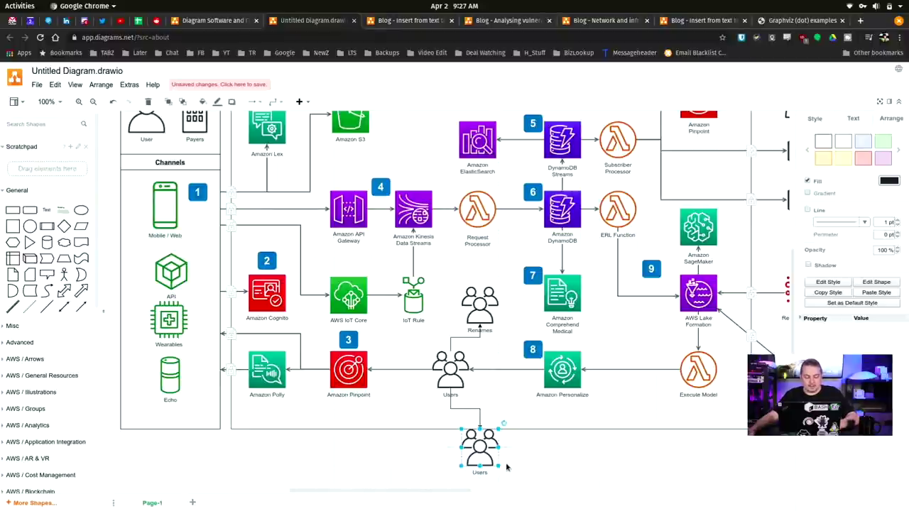
{"action": "double_click", "coordinate": [506, 466]}
{"action": "type", "text": "d"}
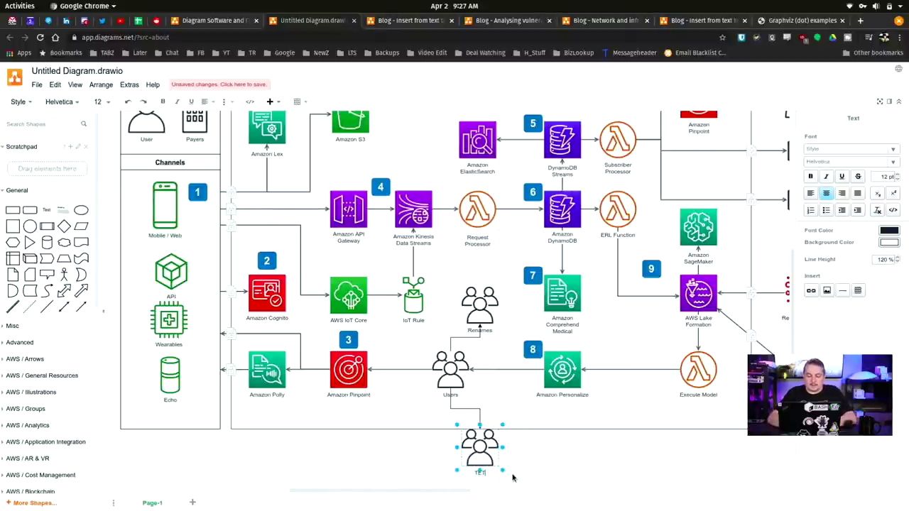
{"action": "key", "text": "BackSpace"}
{"action": "key", "text": "BackSpace"}
{"action": "type", "text": "TEST 2"}
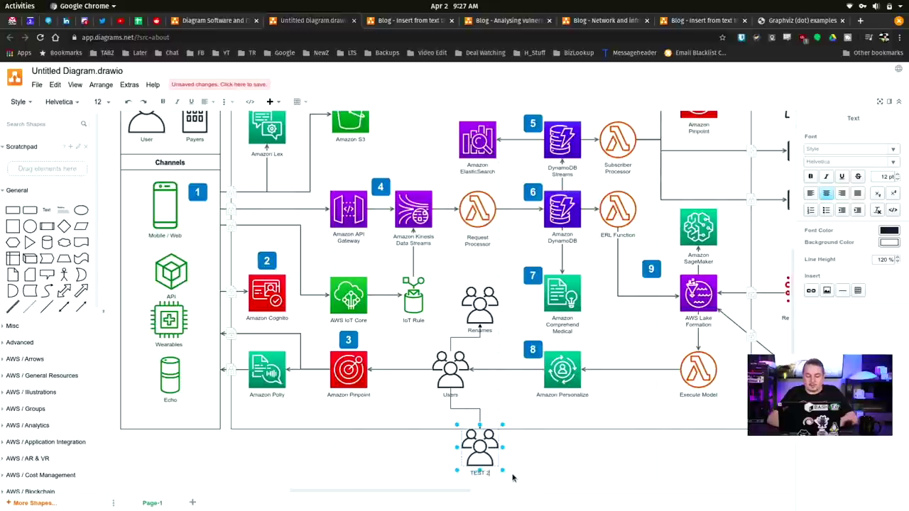
{"action": "type", "text": " With"}
{"action": "key", "text": "BackSpace"}
{"action": "key", "text": "BackSpace"}
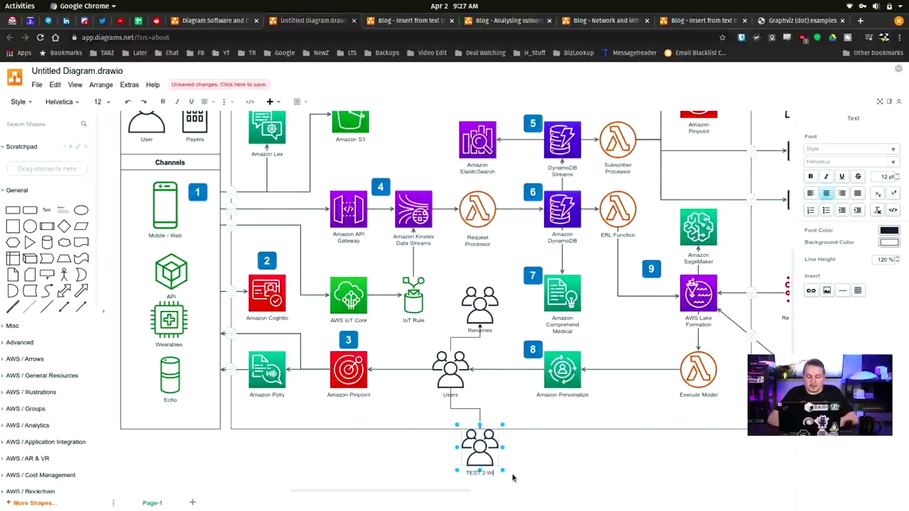
{"action": "type", "text": "ith Fi"}
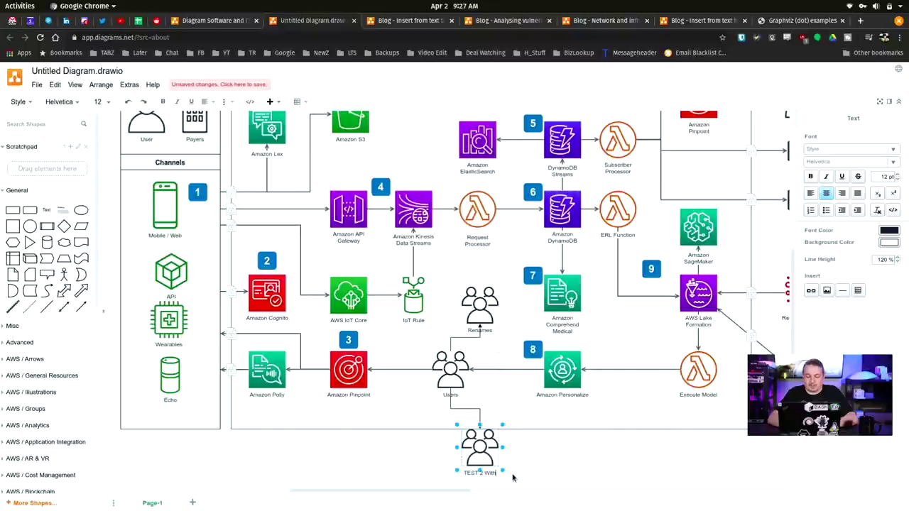
{"action": "left_click", "coordinate": [562, 465]}
Move the Amazon Personalize and Amazon Comprehend Medical shapes slightly down and to the right.
{"action": "left_click_drag", "start_coordinate": [559, 362], "coordinate": [596, 392]}
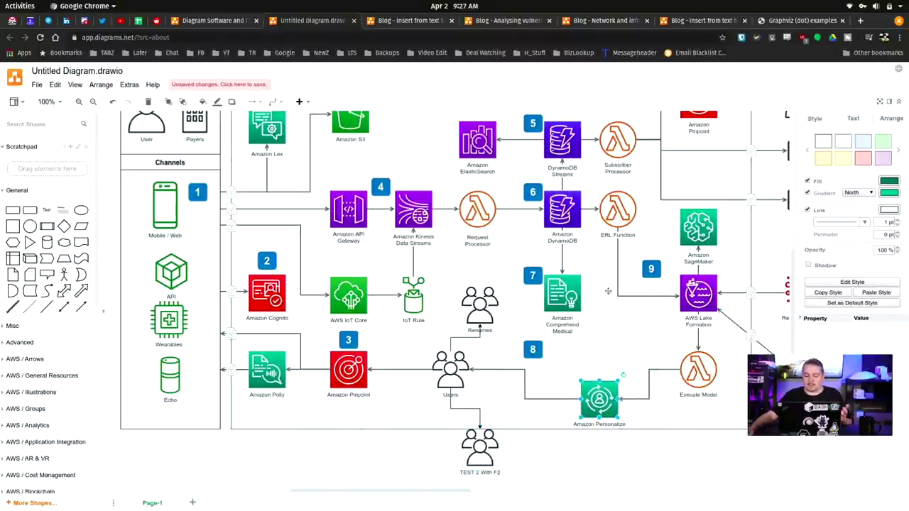
{"action": "left_click_drag", "start_coordinate": [560, 292], "coordinate": [583, 301]}
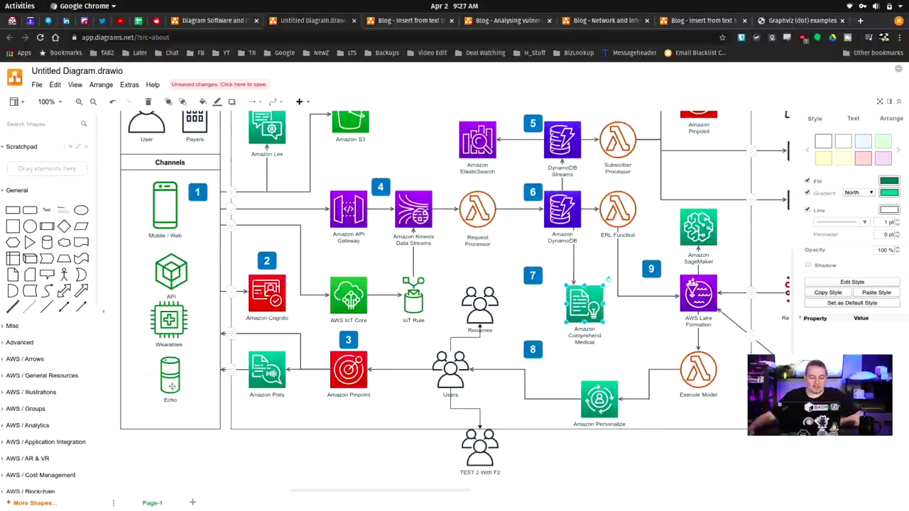
Connect Echo to Amazon Pinpoint, route the connector below the Channels column, and make the line curved.
{"action": "left_click_drag", "start_coordinate": [179, 376], "coordinate": [328, 370]}
{"action": "left_click_drag", "start_coordinate": [216, 375], "coordinate": [219, 452]}
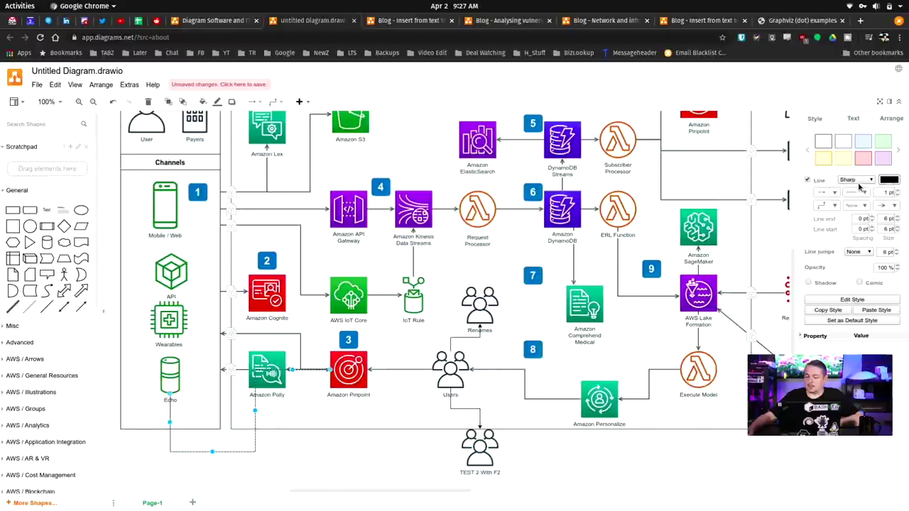
{"action": "left_click", "coordinate": [857, 180]}
{"action": "left_click", "coordinate": [851, 203]}
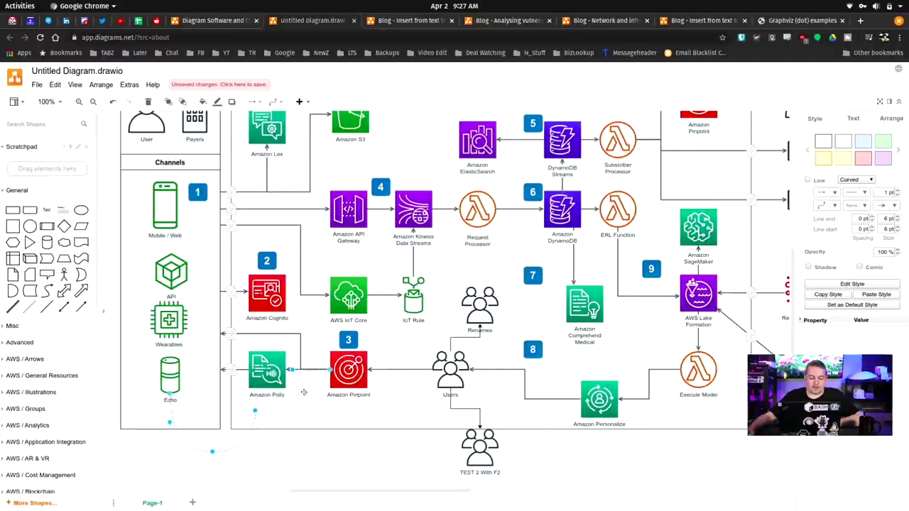
Style the curved Echo connector as a dashed purple line 7 pt wide.
{"action": "left_click", "coordinate": [885, 160]}
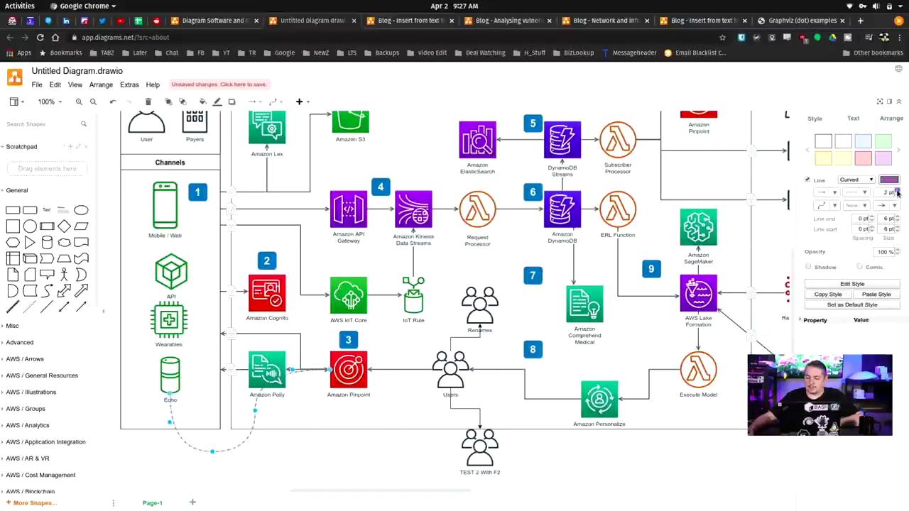
{"action": "left_click", "coordinate": [897, 191]}
{"action": "left_click", "coordinate": [294, 461]}
{"action": "left_click", "coordinate": [255, 431]}
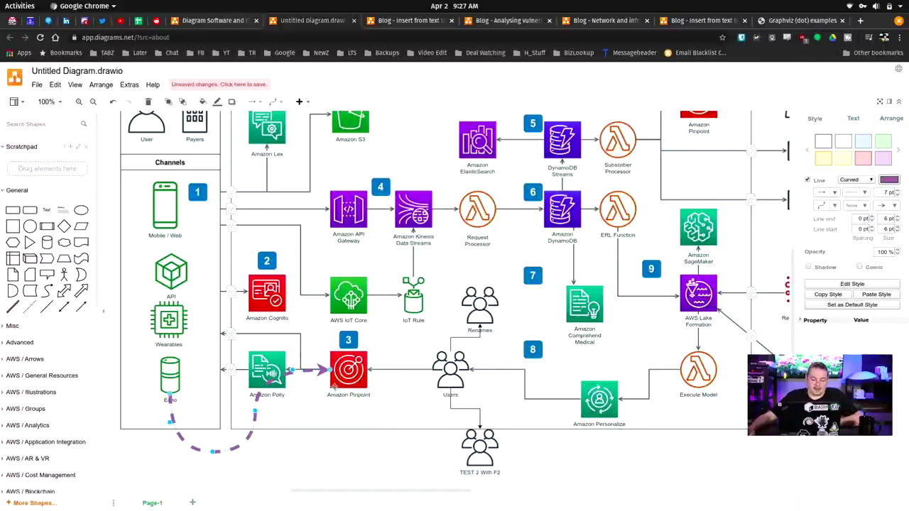
Move Amazon Pinpoint down and to the right, placing it below and left of the original Users shape.
{"action": "left_click_drag", "start_coordinate": [334, 385], "coordinate": [348, 433]}
{"action": "left_click", "coordinate": [302, 347]}
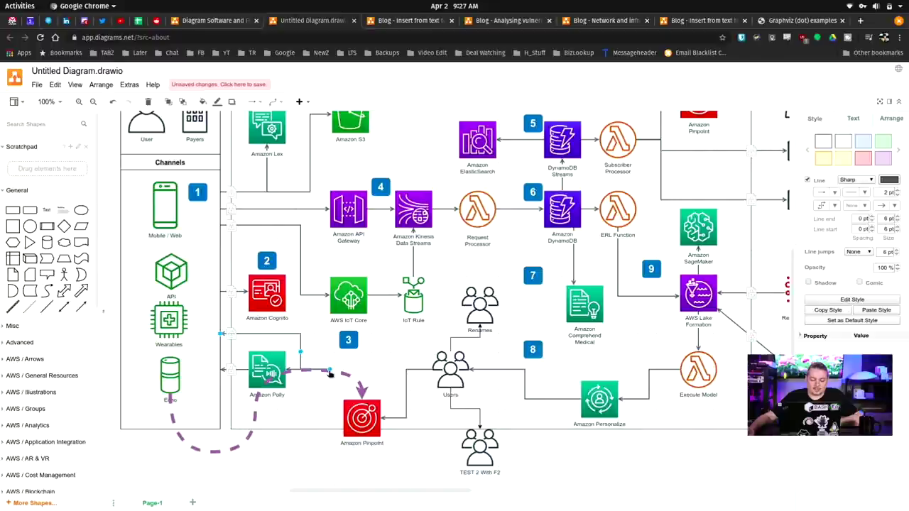
{"action": "left_click", "coordinate": [369, 412]}
{"action": "mouse_move", "coordinate": [369, 412]}
{"action": "left_mouse_down"}
{"action": "mouse_move", "coordinate": [383, 373]}
{"action": "mouse_move", "coordinate": [372, 424]}
{"action": "mouse_move", "coordinate": [383, 392]}
{"action": "mouse_move", "coordinate": [373, 407]}
{"action": "left_mouse_up"}
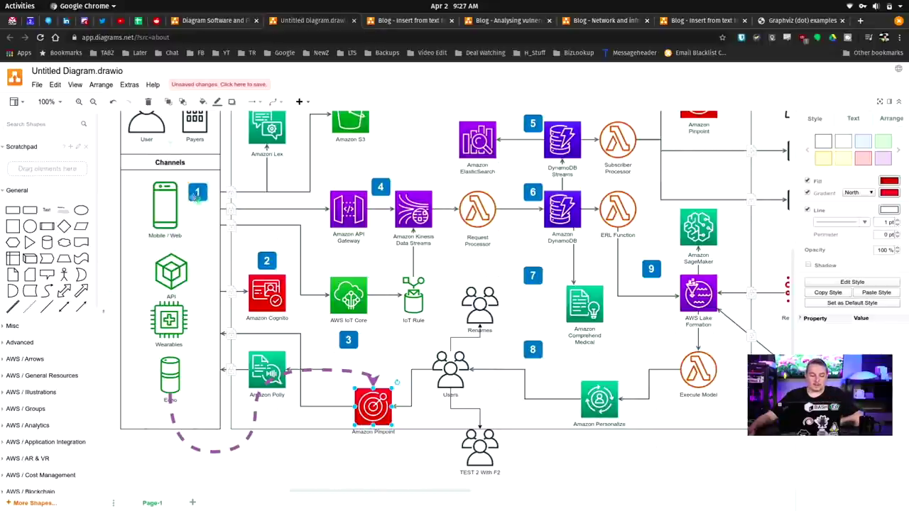
Add a Document shape between Amazon S3 and Amazon ElasticSearch and connect it to Amazon Lex.
{"action": "left_click_drag", "start_coordinate": [84, 242], "coordinate": [408, 149]}
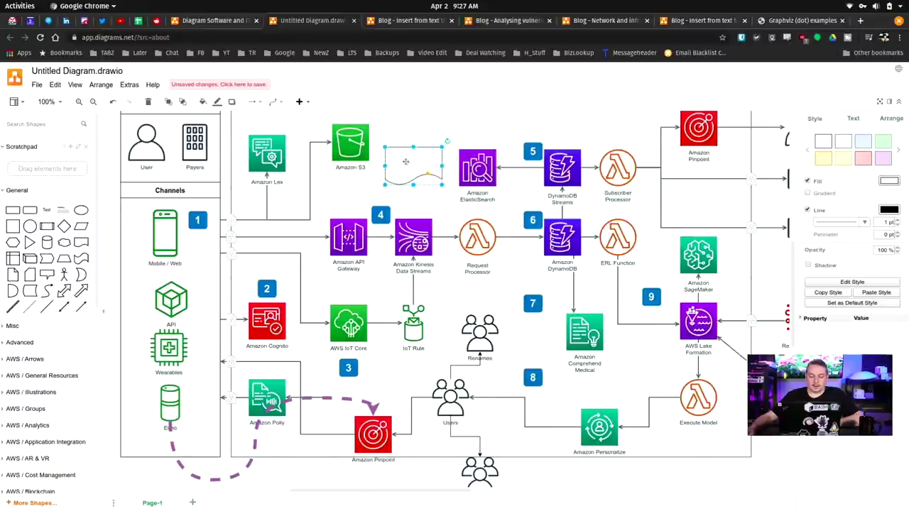
{"action": "left_click", "coordinate": [377, 171]}
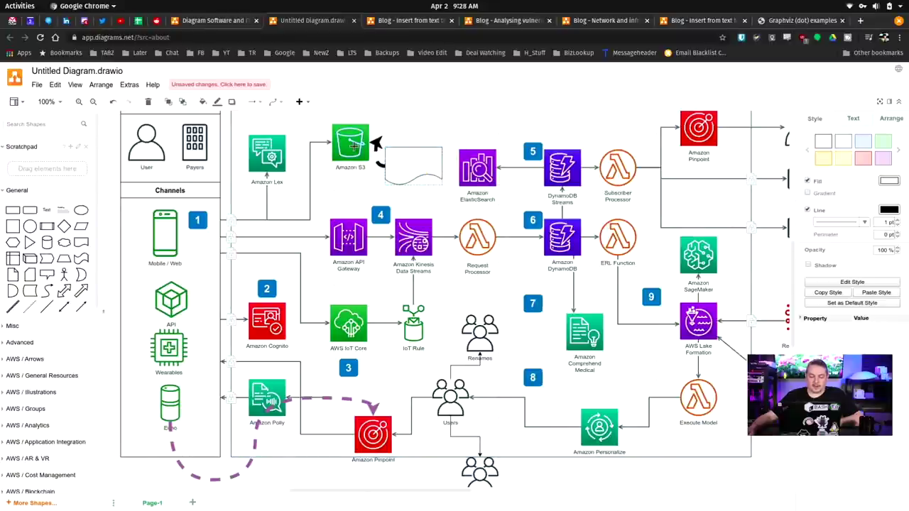
{"action": "left_click_drag", "start_coordinate": [354, 146], "coordinate": [268, 152]}
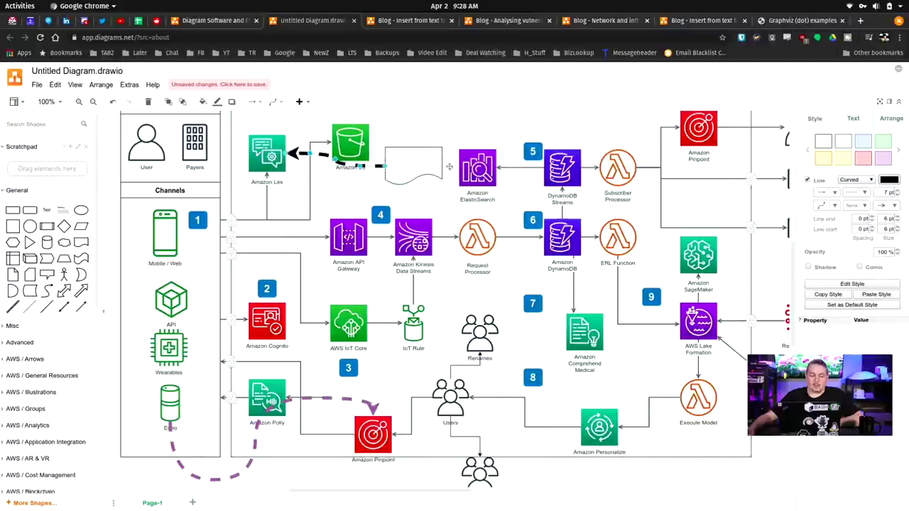
Connect the Document shape to DynamoDB Streams and reposition it just above and left of Amazon ElasticSearch.
{"action": "left_click_drag", "start_coordinate": [449, 166], "coordinate": [447, 187]}
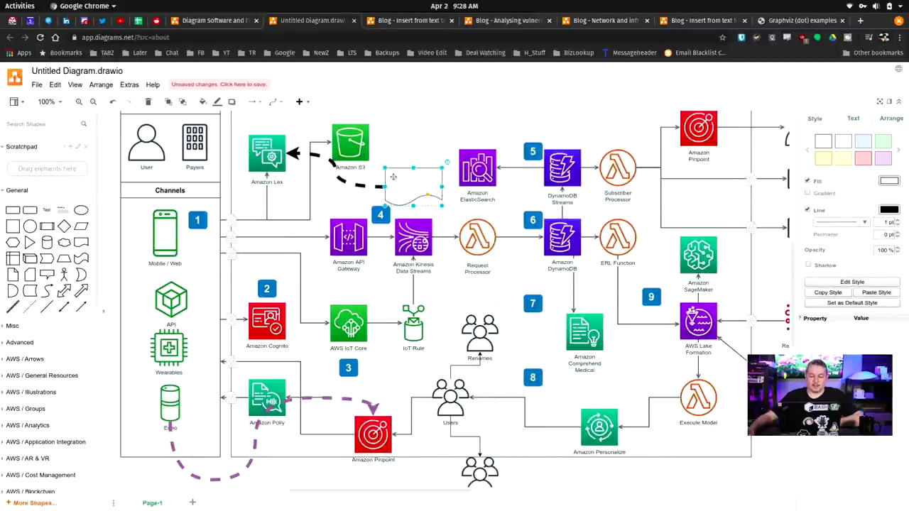
{"action": "left_click_drag", "start_coordinate": [458, 186], "coordinate": [568, 157]}
{"action": "left_click_drag", "start_coordinate": [405, 191], "coordinate": [425, 156]}
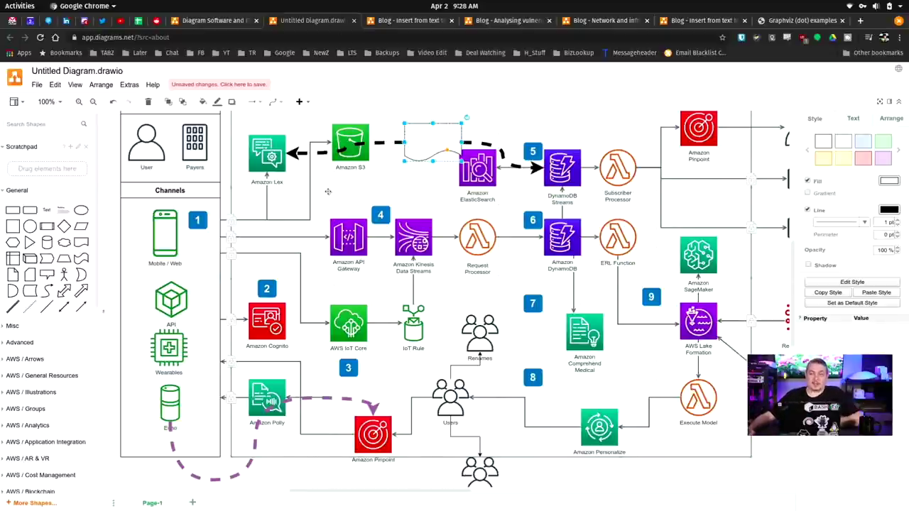
Rename the diagram file to YouTube Demo.
{"action": "left_click", "coordinate": [79, 74]}
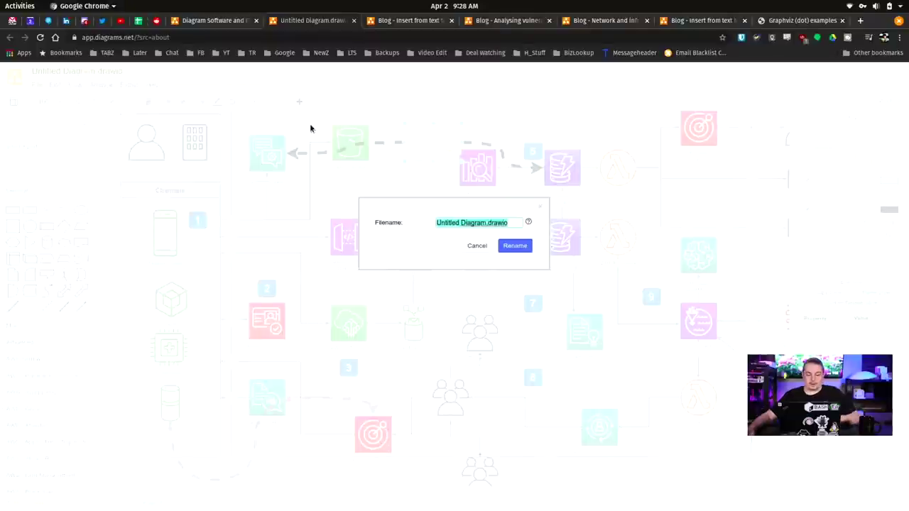
{"action": "type", "text": "D"}
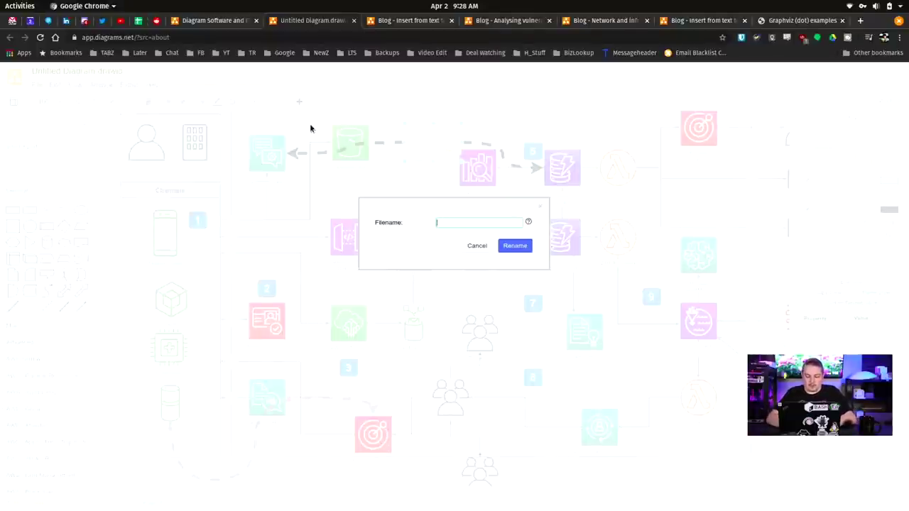
{"action": "type", "text": "ouT"}
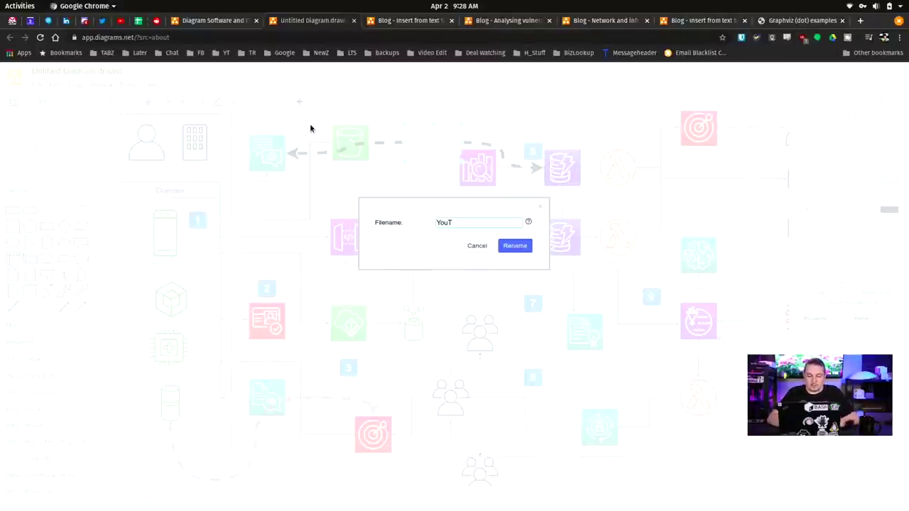
{"action": "type", "text": "ube Demo"}
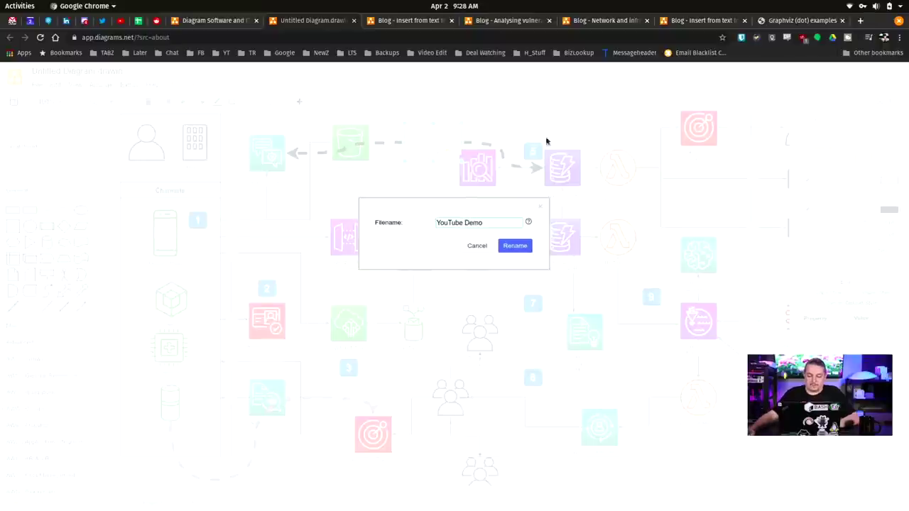
{"action": "left_click", "coordinate": [529, 245]}
Save the diagram as a download under the filename YouTube Demo and show the options for the downloaded file.
{"action": "left_click", "coordinate": [42, 86]}
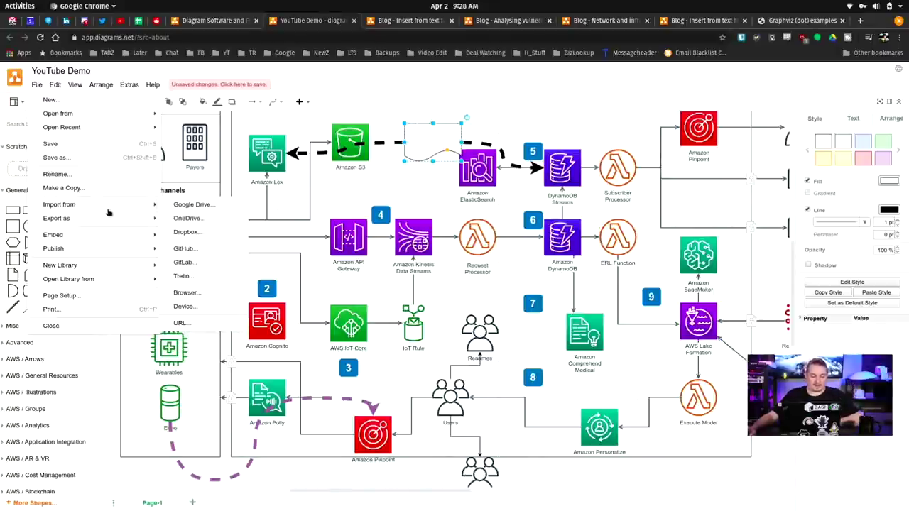
{"action": "left_click", "coordinate": [103, 157]}
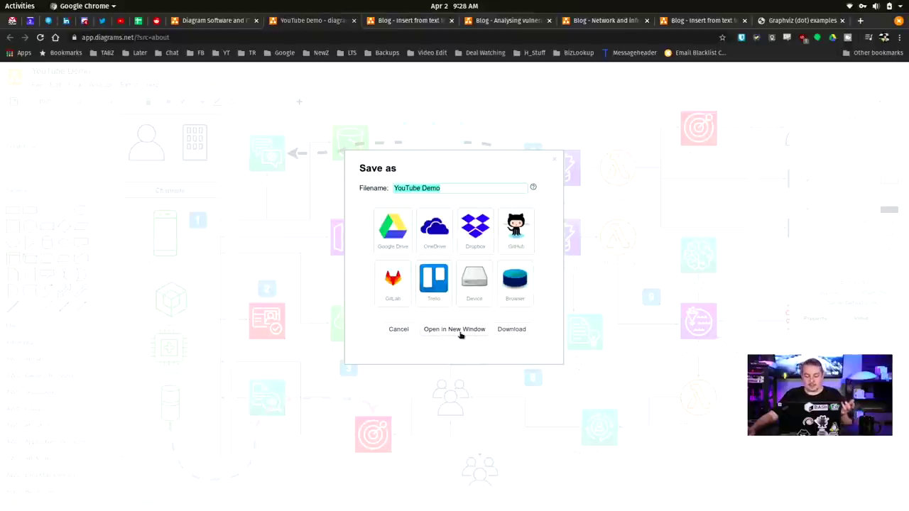
{"action": "left_click", "coordinate": [511, 330]}
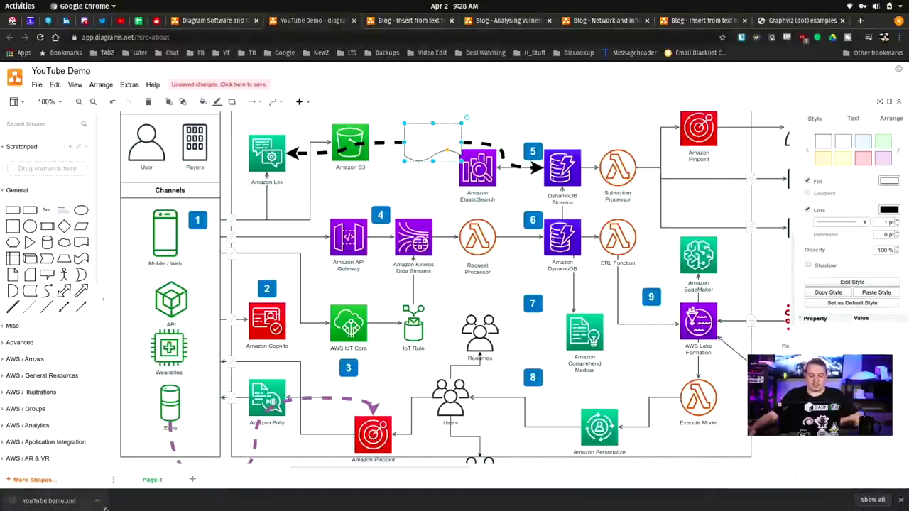
{"action": "left_click", "coordinate": [97, 502]}
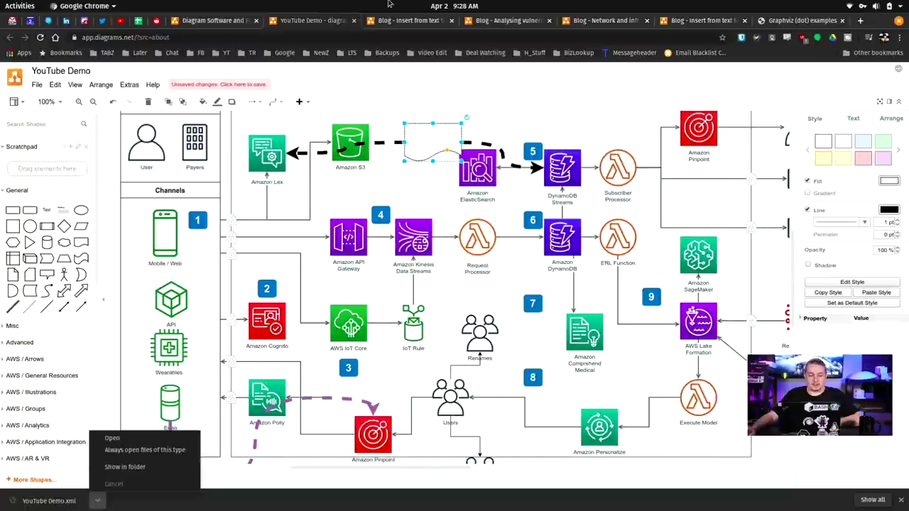
Launch another editor from the diagrams.net home page and create a blank diagram stored on the device.
{"action": "left_click", "coordinate": [203, 16]}
{"action": "left_click", "coordinate": [204, 19]}
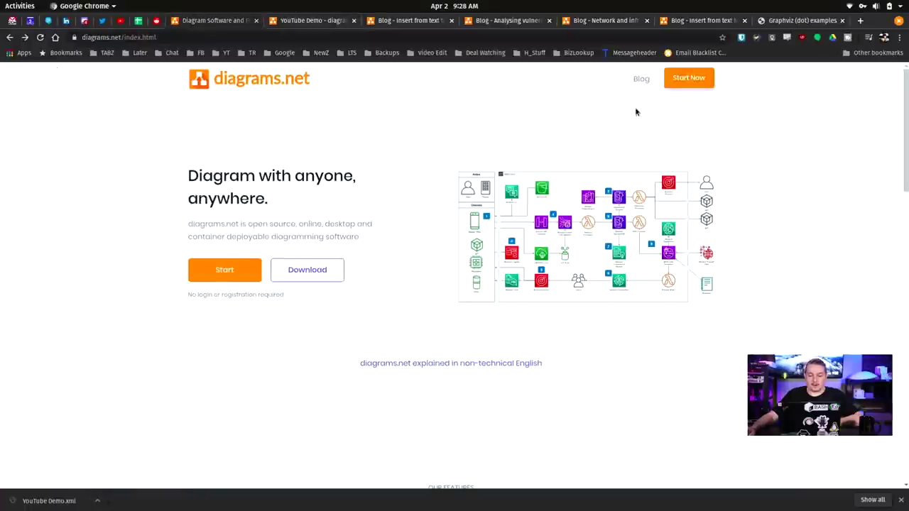
{"action": "left_click", "coordinate": [672, 82]}
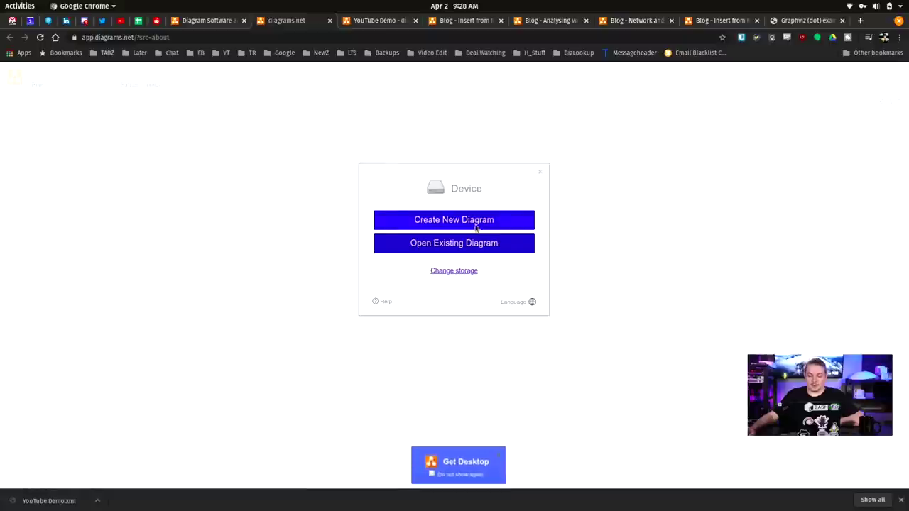
{"action": "left_click", "coordinate": [474, 223]}
{"action": "left_click", "coordinate": [424, 219]}
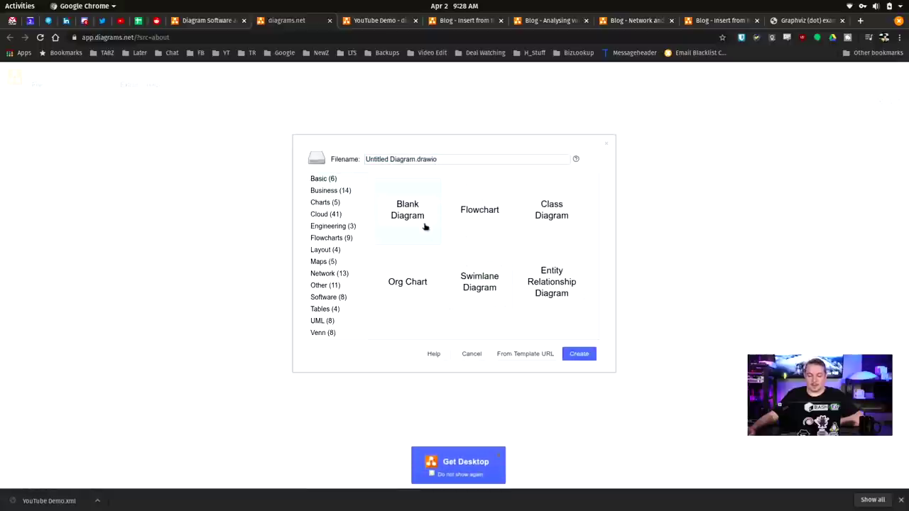
{"action": "left_click", "coordinate": [581, 353]}
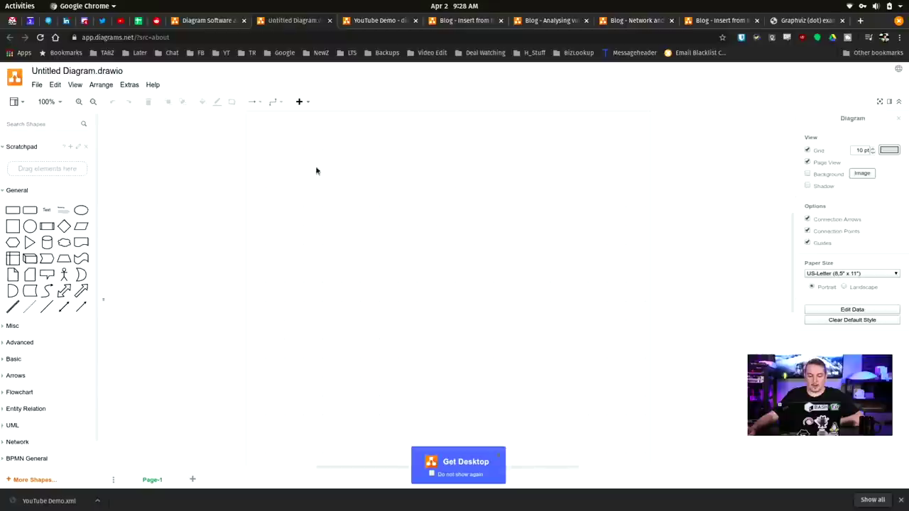
Open YouTube Demo.xml from the device's Downloads folder in the web editor.
{"action": "left_click", "coordinate": [37, 86]}
{"action": "mouse_move", "coordinate": [109, 116]}
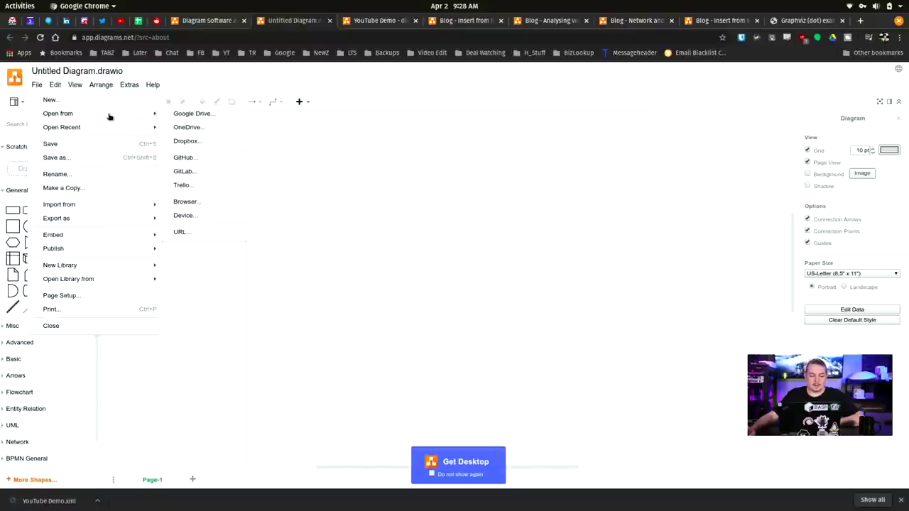
{"action": "left_click", "coordinate": [203, 217]}
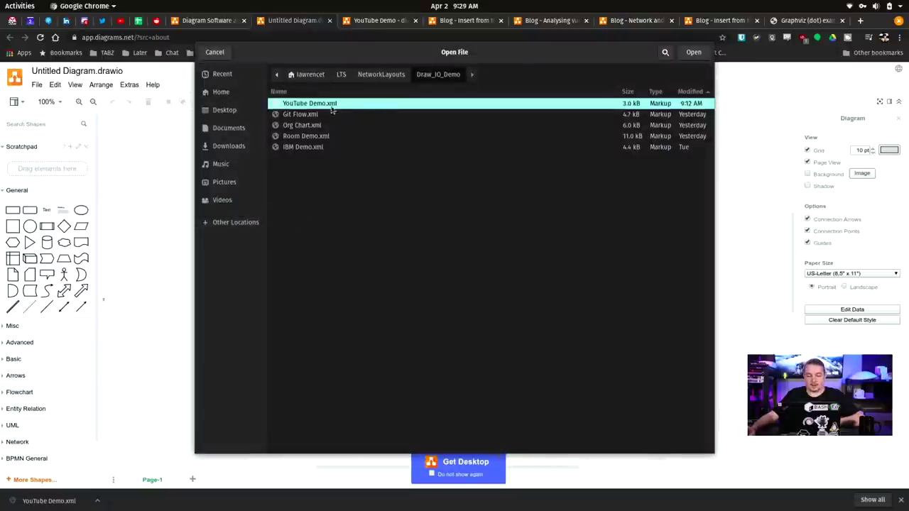
{"action": "left_click", "coordinate": [234, 151]}
{"action": "double_click", "coordinate": [340, 103]}
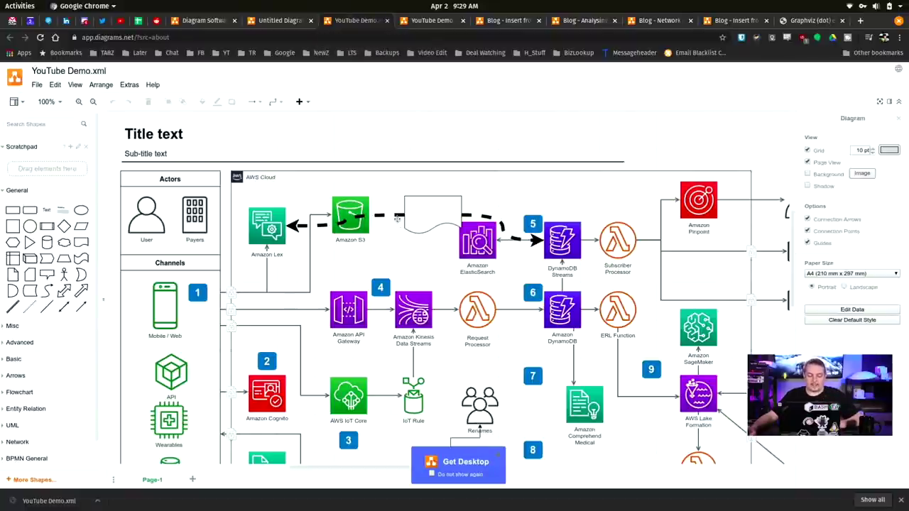
Switch to the file manager and launch the draw.io-x86_64-12.9.3.AppImage desktop app from the NetworkLayouts folder.
{"action": "key", "text": "super"}
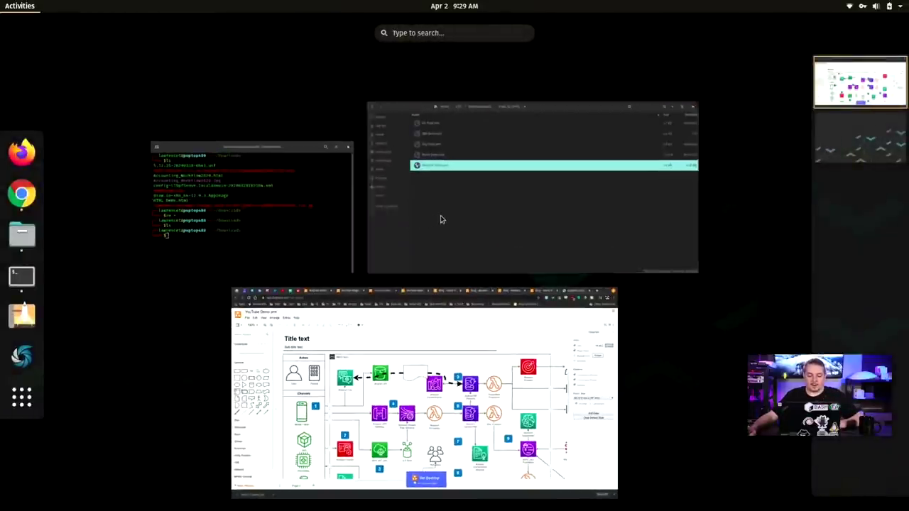
{"action": "left_click", "coordinate": [440, 217]}
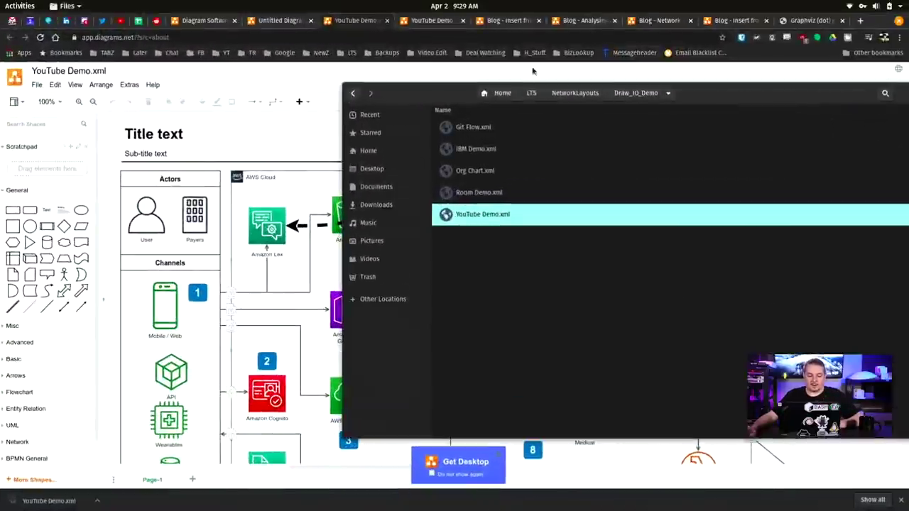
{"action": "left_click", "coordinate": [590, 94]}
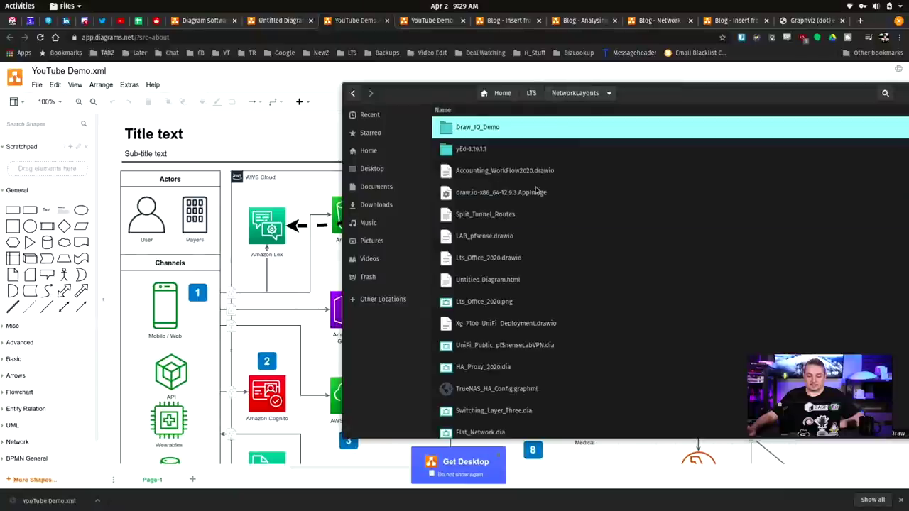
{"action": "left_click", "coordinate": [536, 192]}
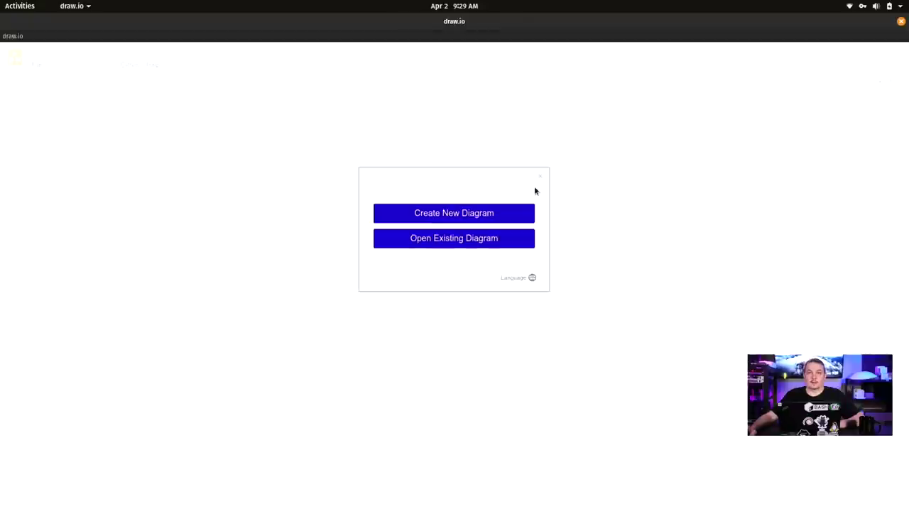
Open the existing diagram YouTube Demo.xml from the Downloads folder in the desktop app.
{"action": "left_click", "coordinate": [460, 242]}
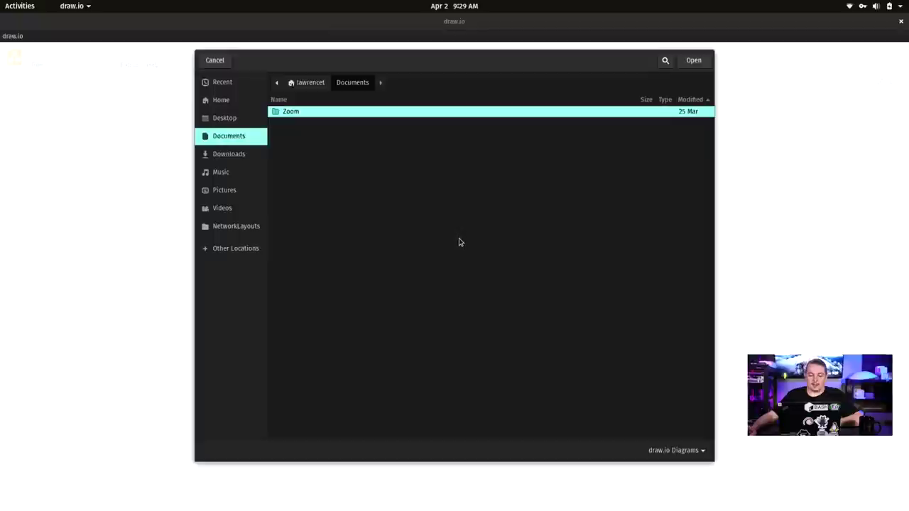
{"action": "left_click", "coordinate": [231, 154]}
{"action": "left_click", "coordinate": [686, 63]}
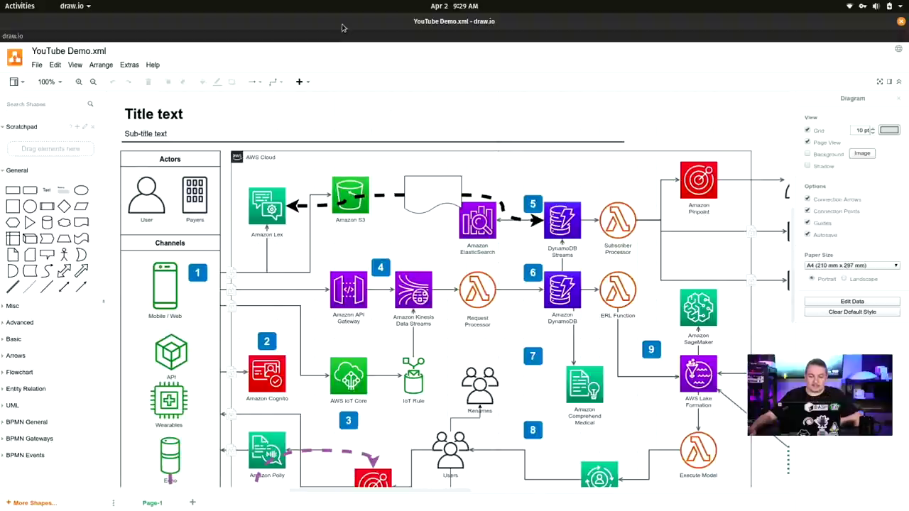
Export the diagram as HTML with a copy of the diagram included, keeping the Layers, Lightbox and Make a Copy edit options.
{"action": "left_click", "coordinate": [36, 65]}
{"action": "mouse_move", "coordinate": [121, 186]}
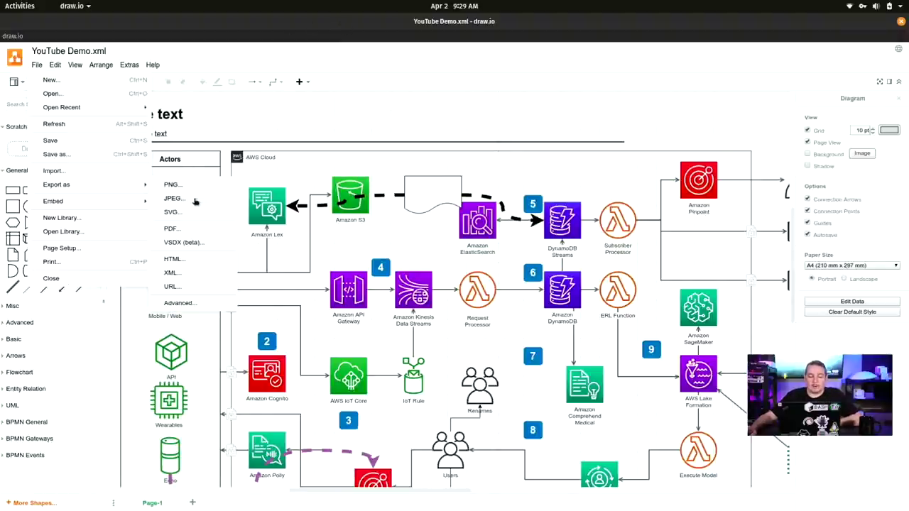
{"action": "left_click", "coordinate": [174, 259]}
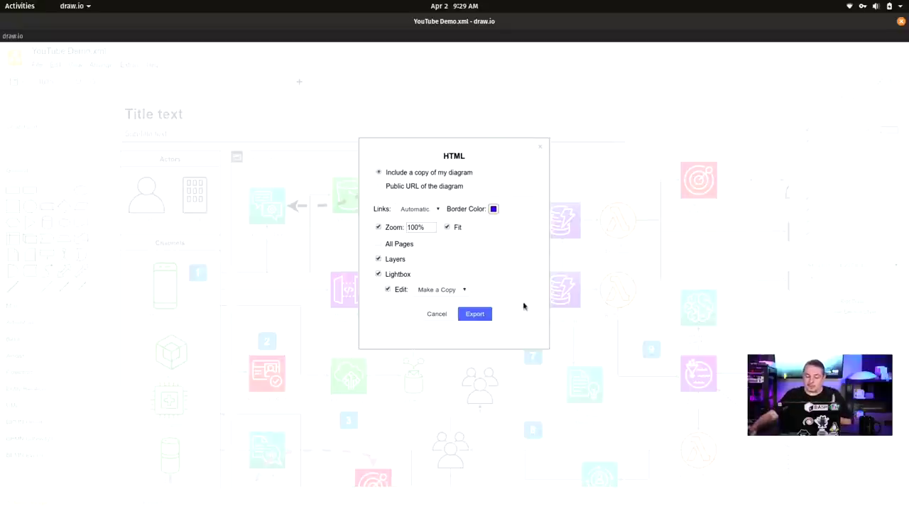
{"action": "left_click", "coordinate": [474, 314]}
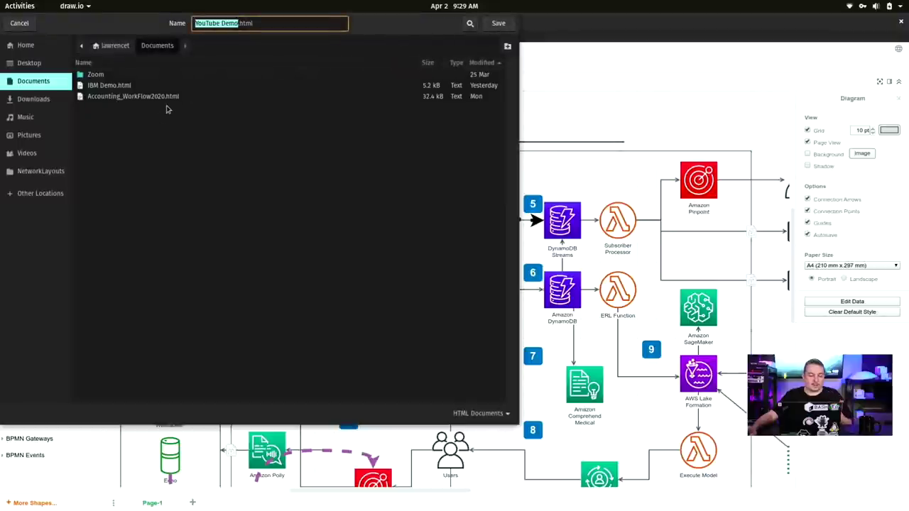
Save the HTML export in the Downloads folder as Diagram_YouTube_Demo.html.
{"action": "left_click", "coordinate": [30, 98]}
{"action": "left_click", "coordinate": [302, 23]}
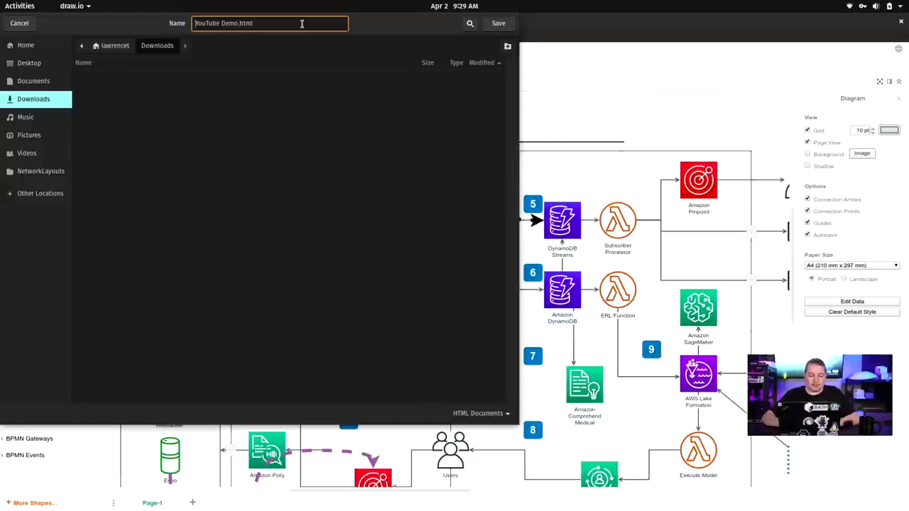
{"action": "type", "text": "Dia"}
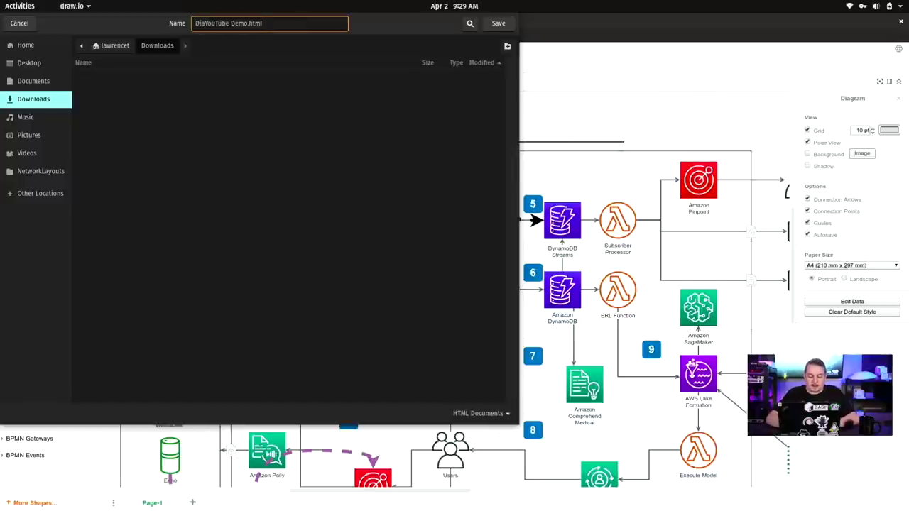
{"action": "type", "text": "gram_YouTube"}
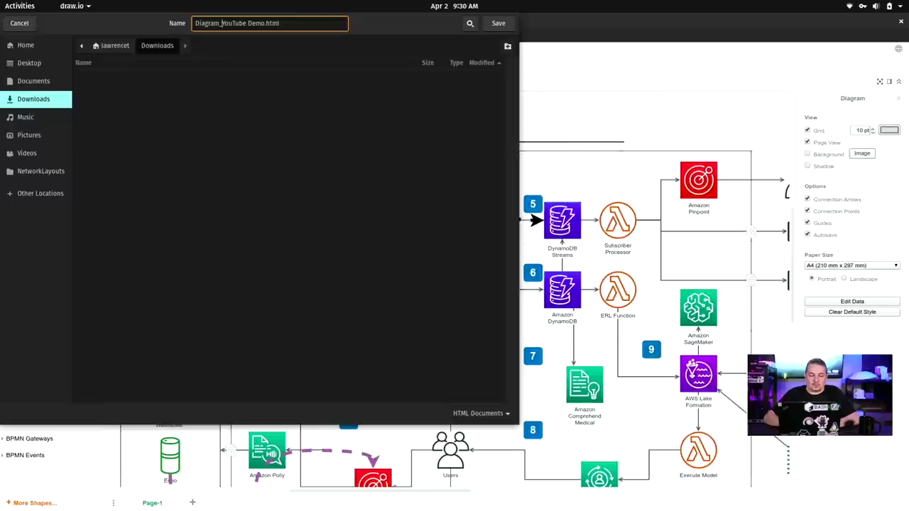
{"action": "type", "text": "_"}
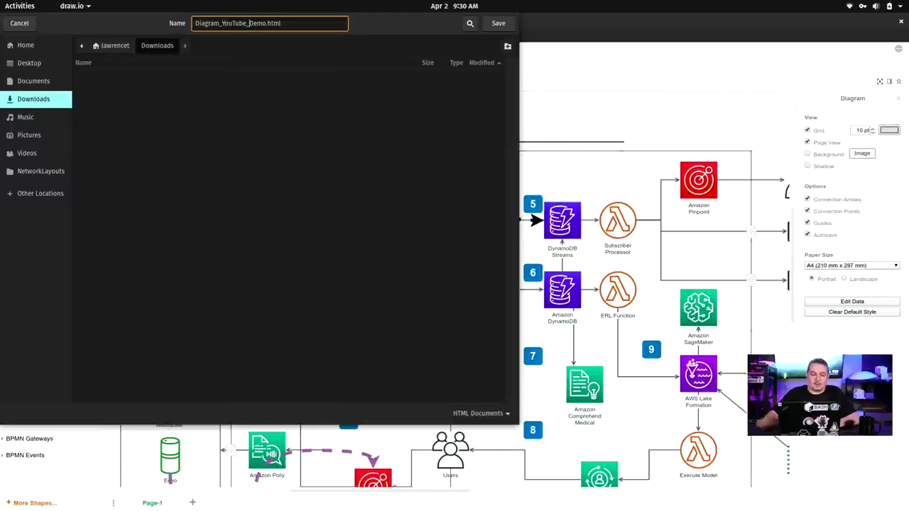
{"action": "left_click", "coordinate": [498, 24]}
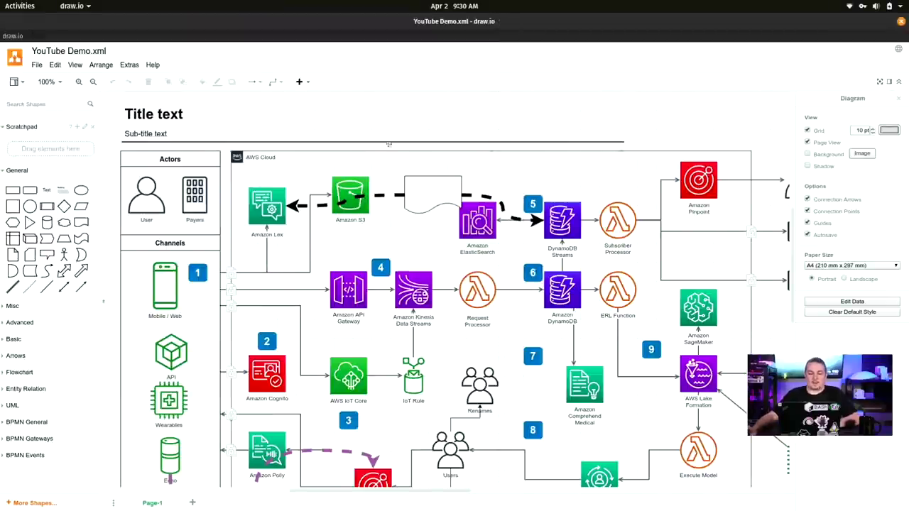
Switch to the terminal and list the files in the Downloads folder with ls.
{"action": "key", "text": "alt+Tab"}
{"action": "key", "text": "alt+Tab"}
{"action": "key", "text": "alt+Tab"}
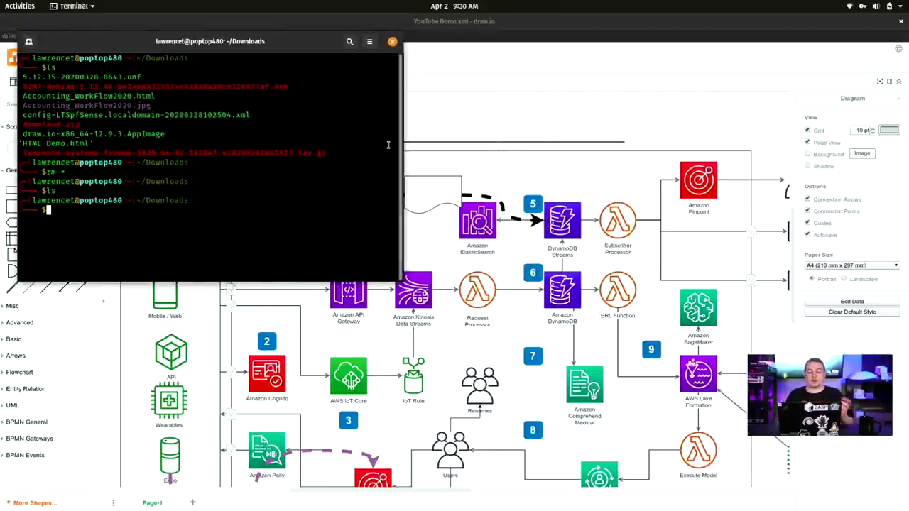
{"action": "type", "text": "ls"}
{"action": "key", "text": "Return"}
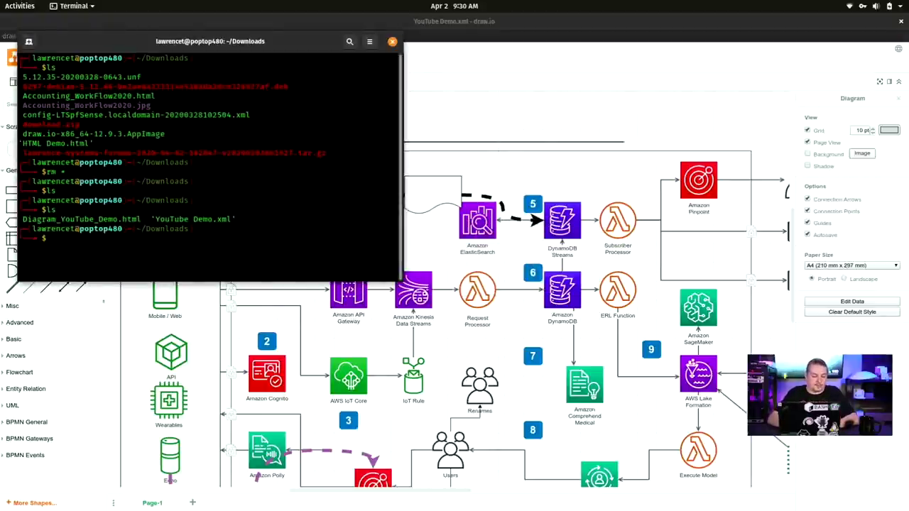
{"action": "type", "text": "fi"}
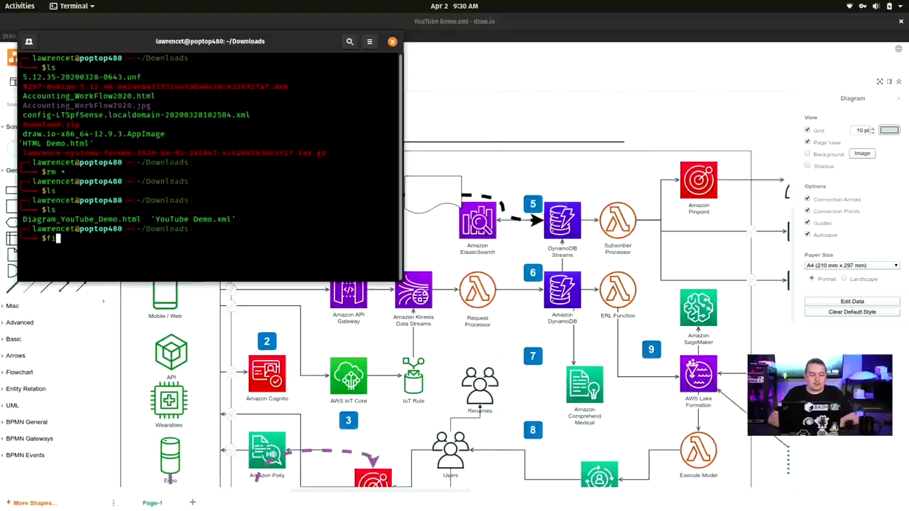
{"action": "type", "text": "refox"}
{"action": "key", "text": "BackSpace"}
{"action": "key", "text": "BackSpace"}
{"action": "key", "text": "BackSpace"}
{"action": "key", "text": "BackSpace"}
{"action": "key", "text": "BackSpace"}
{"action": "key", "text": "BackSpace"}
{"action": "key", "text": "BackSpace"}
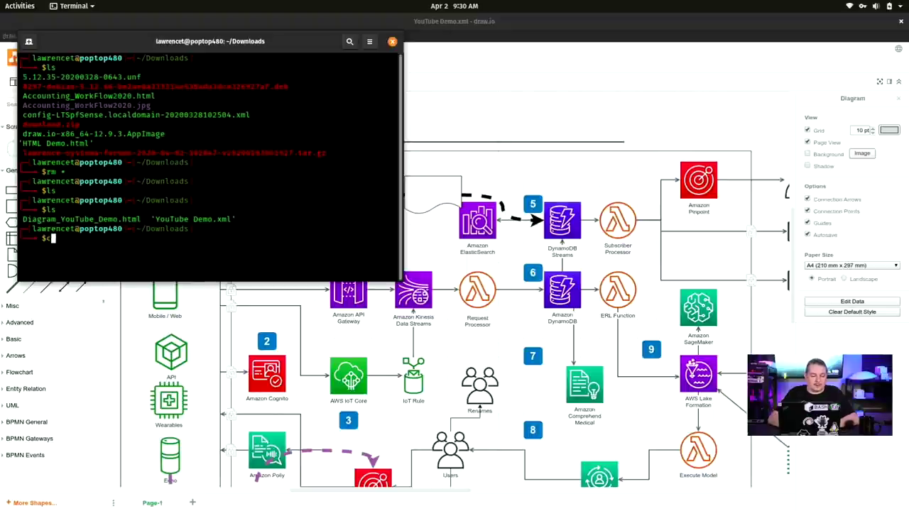
Clear the terminal and open Diagram_YouTube_Demo.html in Firefox from the command line.
{"action": "type", "text": "clear"}
{"action": "key", "text": "Return"}
{"action": "type", "text": "firefox"}
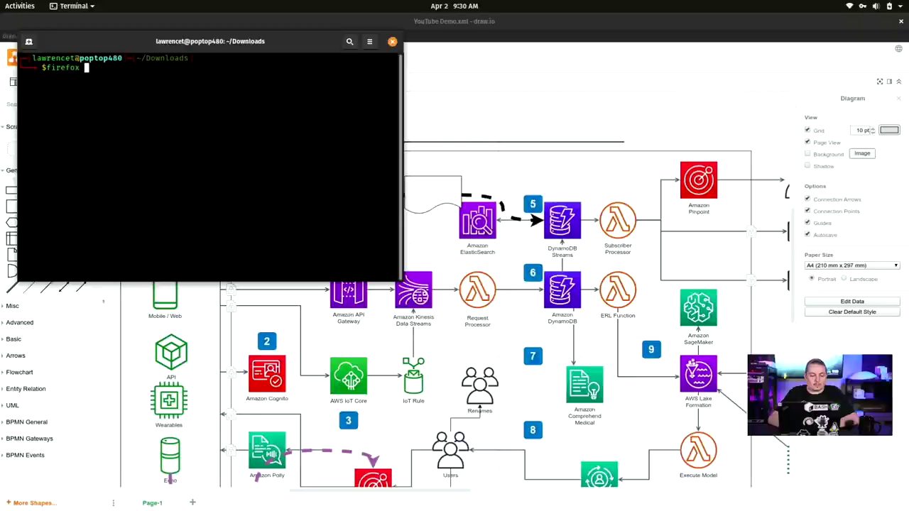
{"action": "type", "text": " Y"}
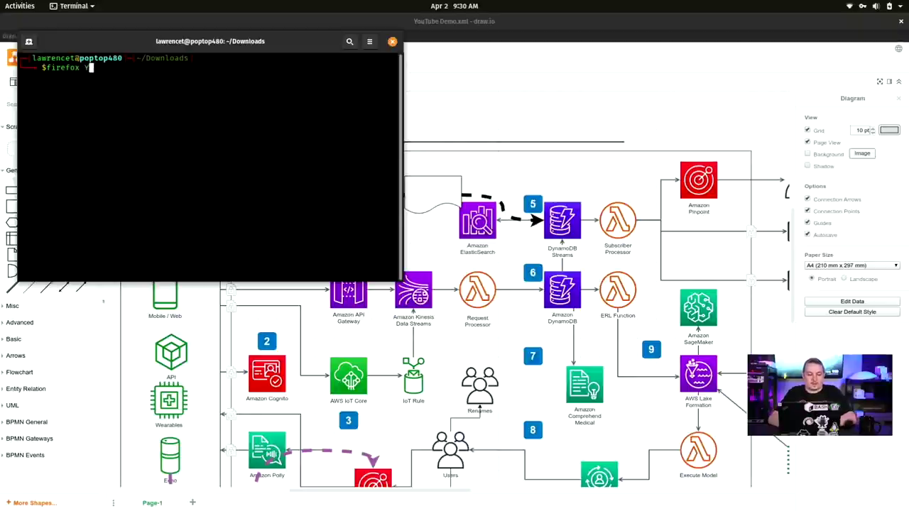
{"action": "key", "text": "BackSpace"}
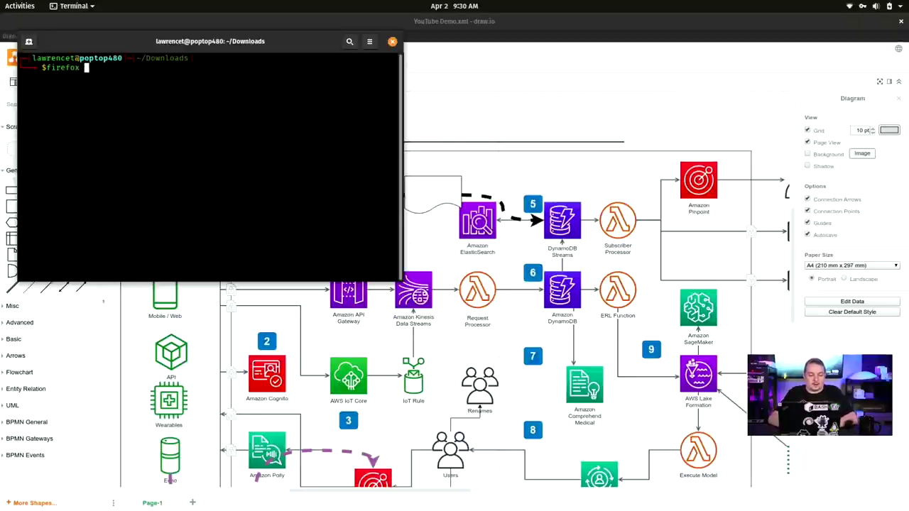
{"action": "type", "text": "0"}
{"action": "key", "text": "Tab"}
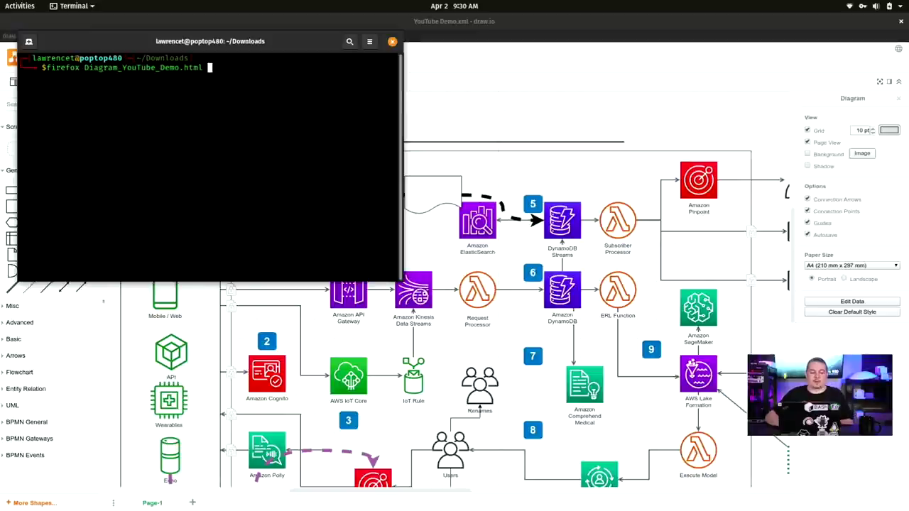
{"action": "key", "text": "Return"}
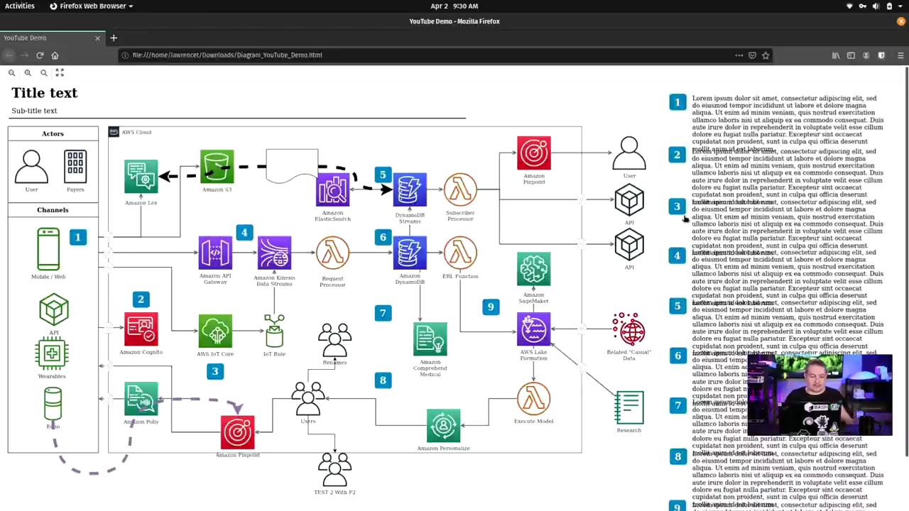
Show the exported diagram in its lightbox and open it for editing as a copy in diagrams.net.
{"action": "left_click", "coordinate": [438, 306]}
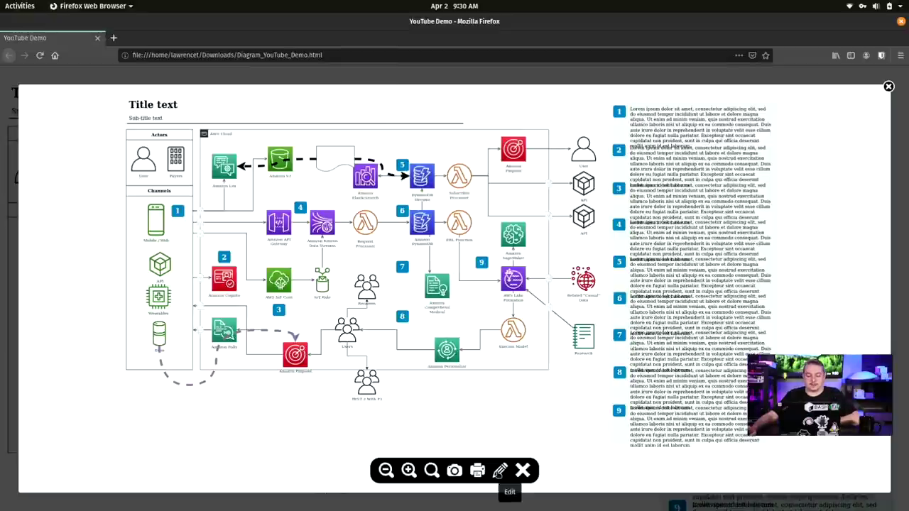
{"action": "left_click", "coordinate": [500, 471]}
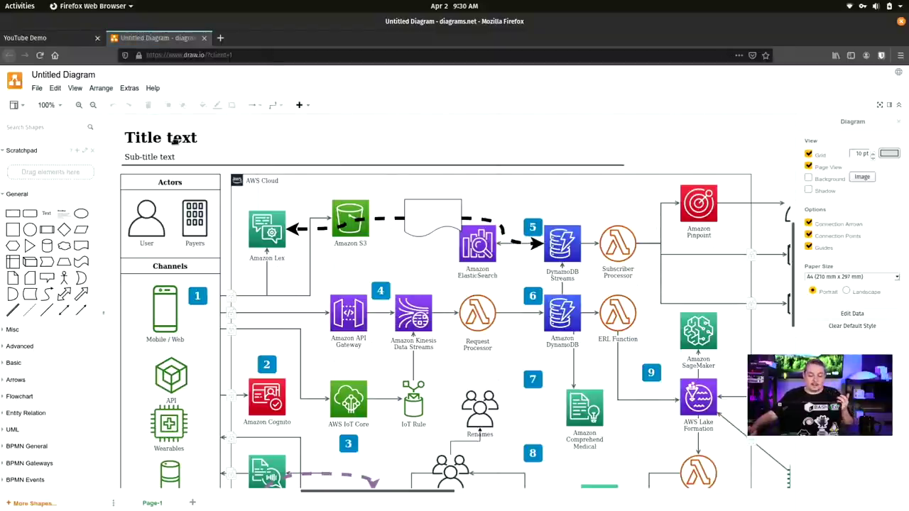
Raise Amazon S3 slightly within AWS Cloud and reposition the Document shape just below and to the right of it.
{"action": "scroll", "coordinate": [574, 324], "scroll_direction": "down", "scroll_amount": 1}
{"action": "scroll", "coordinate": [572, 325], "scroll_direction": "down", "scroll_amount": 5}
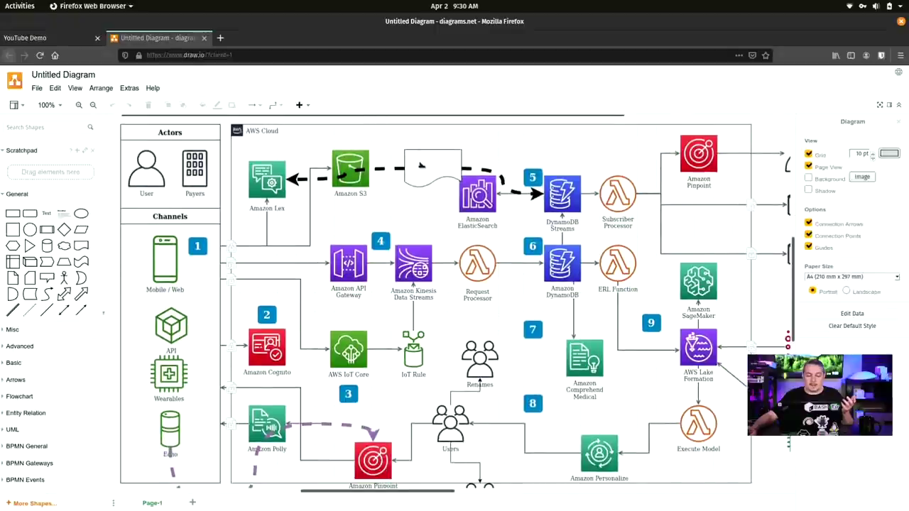
{"action": "left_click_drag", "start_coordinate": [421, 177], "coordinate": [407, 191]}
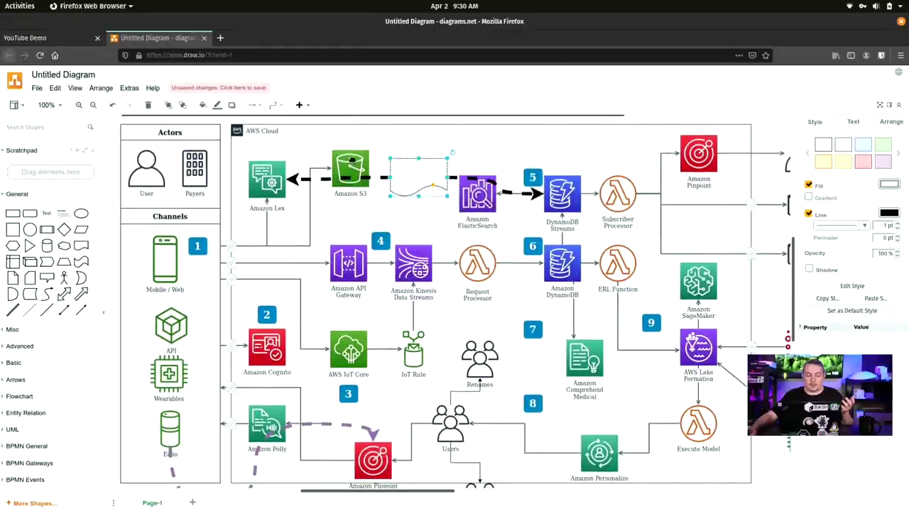
{"action": "left_click_drag", "start_coordinate": [346, 161], "coordinate": [390, 141]}
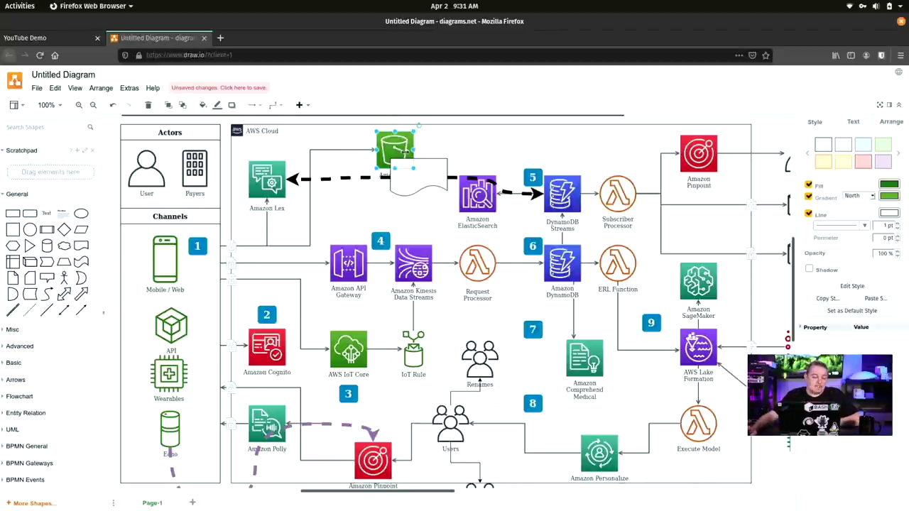
{"action": "left_click_drag", "start_coordinate": [405, 146], "coordinate": [358, 142]}
{"action": "left_click_drag", "start_coordinate": [419, 178], "coordinate": [377, 206]}
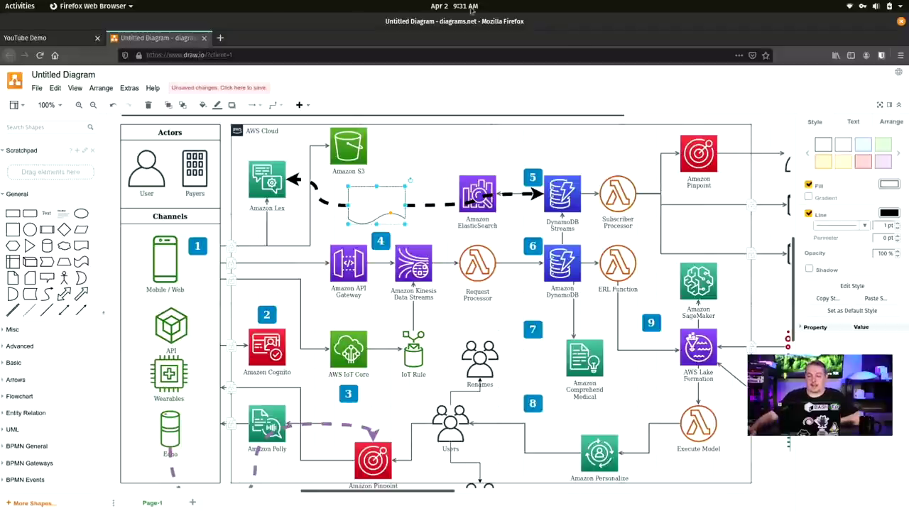
Close Firefox with both of its tabs and leave the edited diagram copy without saving.
{"action": "left_click", "coordinate": [901, 21]}
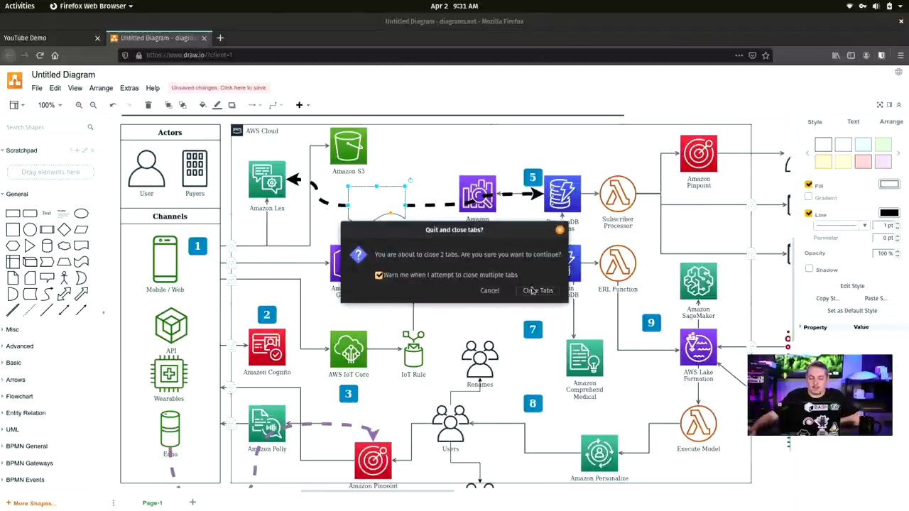
{"action": "left_click", "coordinate": [533, 288]}
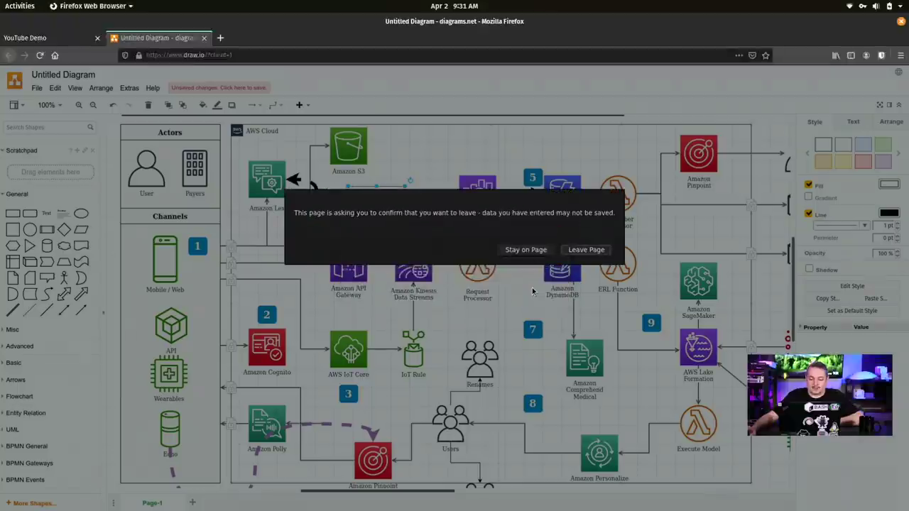
{"action": "left_click", "coordinate": [603, 252]}
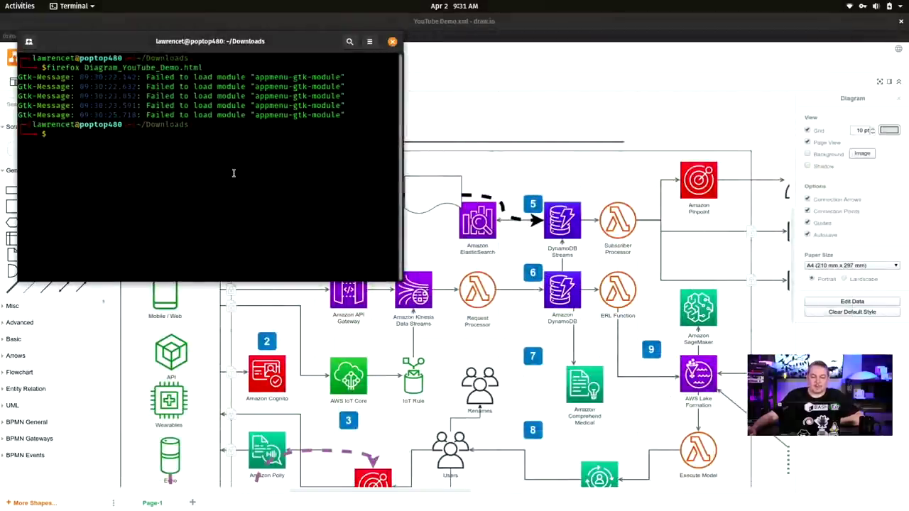
Switch to Chrome and close both YouTube Demo diagram tabs, leaving the unsaved one without saving.
{"action": "key", "text": "alt+Tab"}
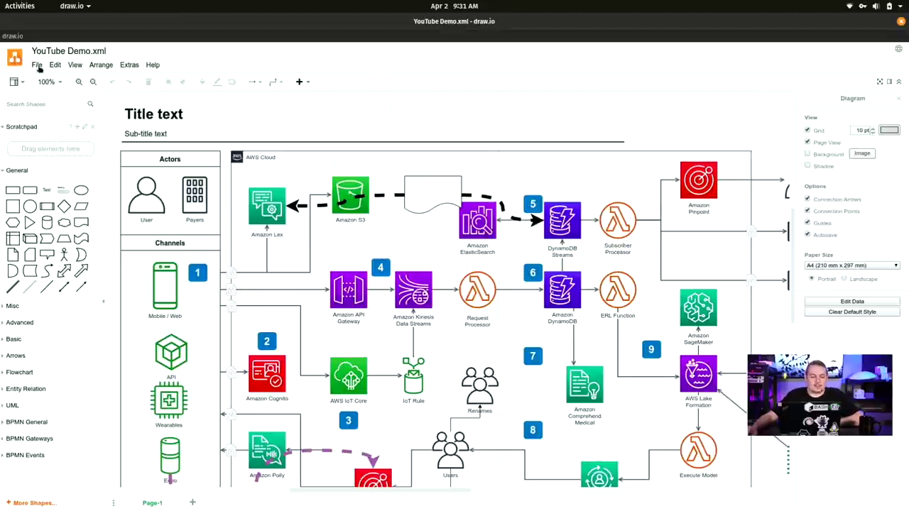
{"action": "key", "text": "alt+Tab"}
{"action": "key", "text": "alt+Tab"}
{"action": "key", "text": "alt+Tab"}
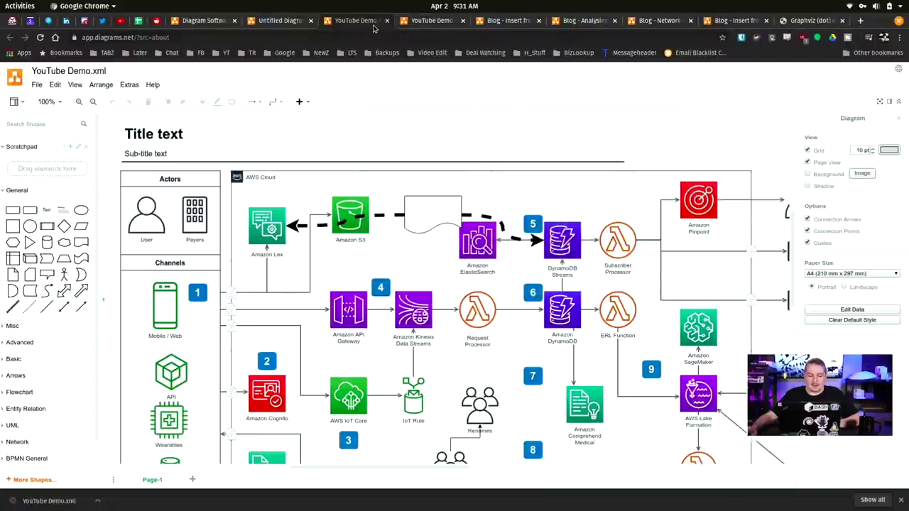
{"action": "middle_click", "coordinate": [370, 24]}
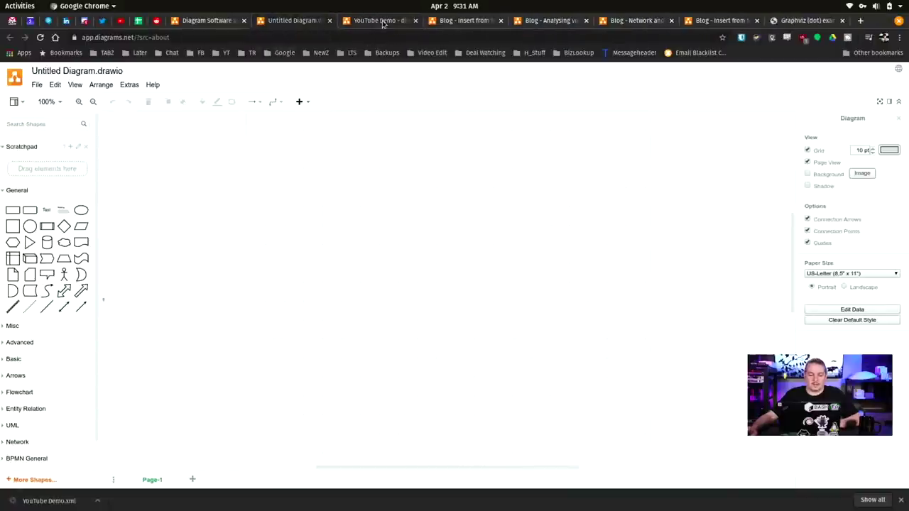
{"action": "left_click", "coordinate": [378, 23]}
{"action": "middle_click", "coordinate": [374, 26]}
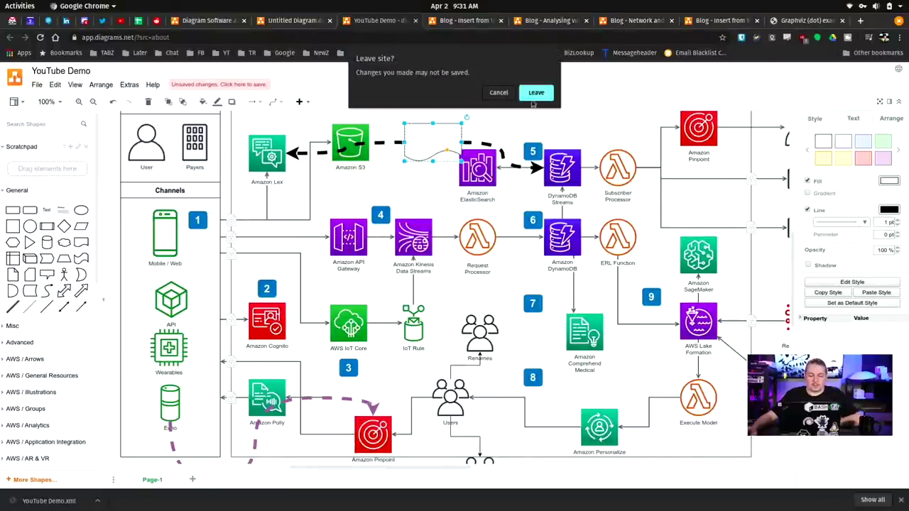
{"action": "left_click", "coordinate": [537, 99]}
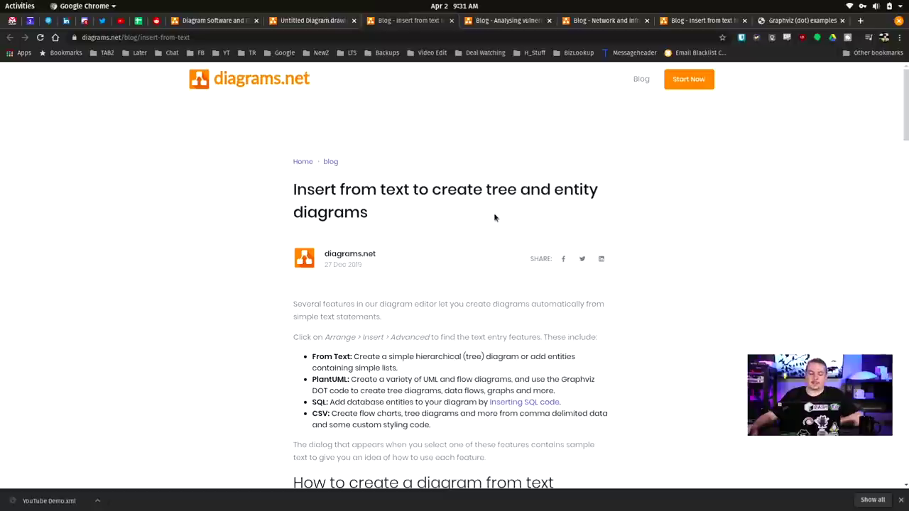
Review the text-to-diagram example in the Insert from text blog post and return to the blank Untitled Diagram.drawio.
{"action": "scroll", "coordinate": [495, 218], "scroll_direction": "down", "scroll_amount": 3}
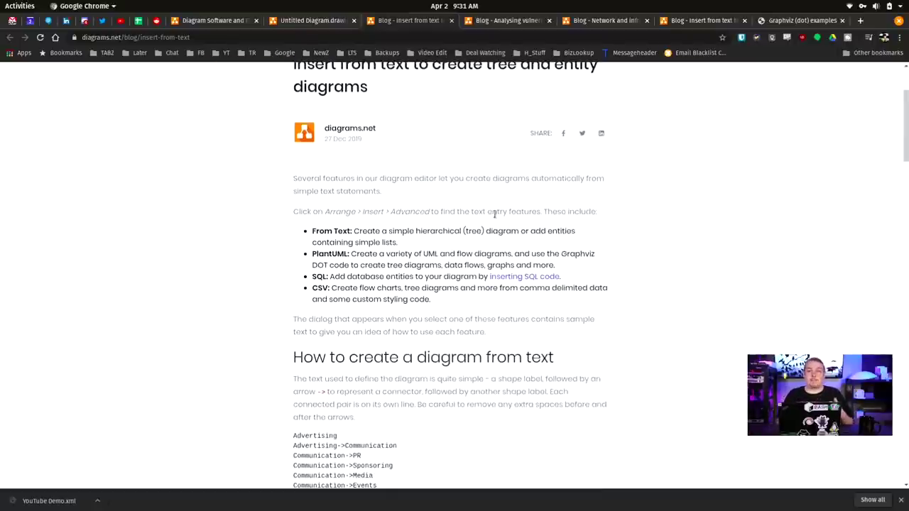
{"action": "scroll", "coordinate": [461, 256], "scroll_direction": "down", "scroll_amount": 4}
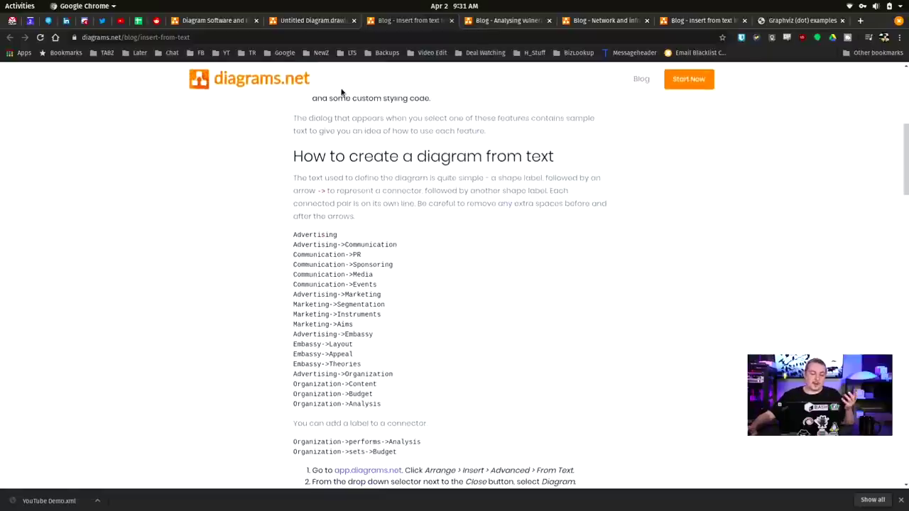
{"action": "left_click", "coordinate": [324, 23]}
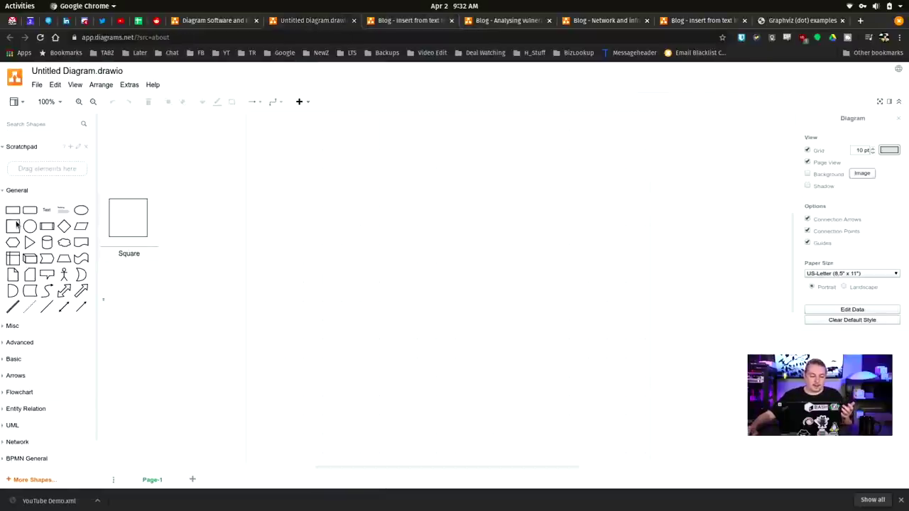
Place a diamond and two squares in a row, clone the diamond with a connector, and raise the clone above the row.
{"action": "left_click_drag", "start_coordinate": [13, 226], "coordinate": [430, 235]}
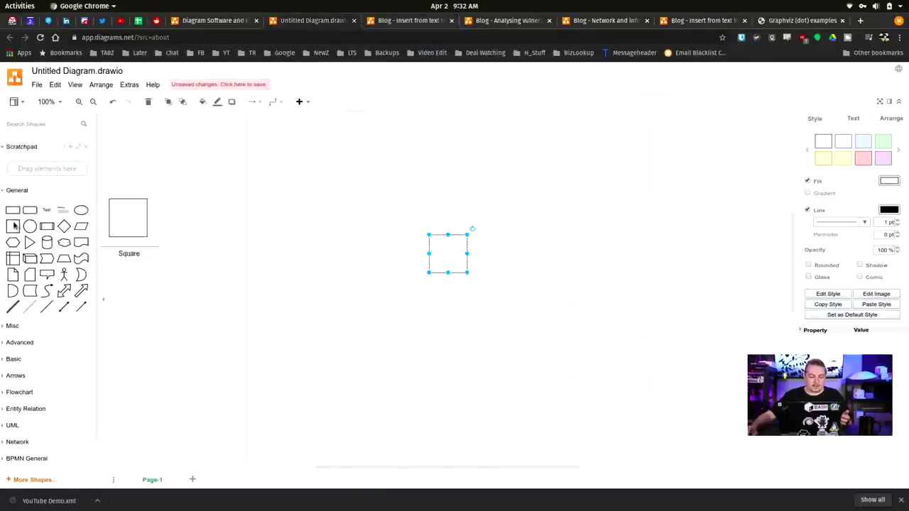
{"action": "left_click_drag", "start_coordinate": [13, 226], "coordinate": [335, 237]}
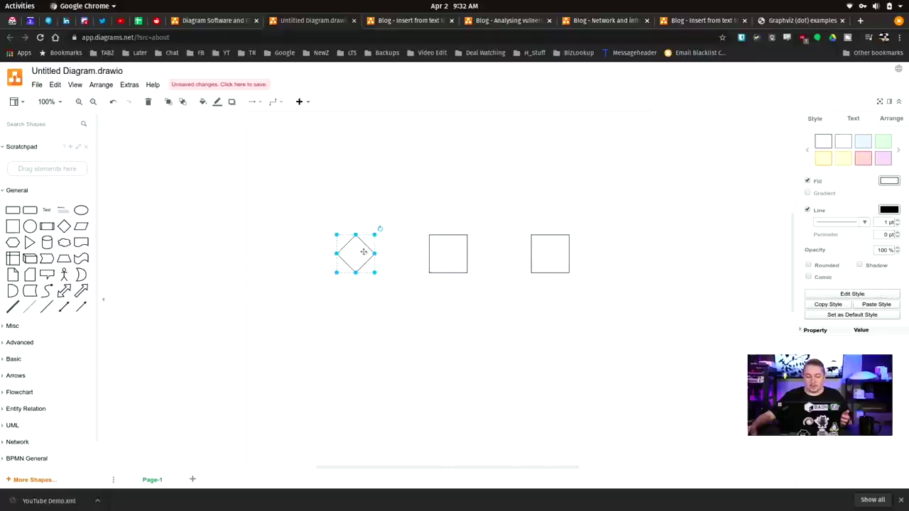
{"action": "left_click", "coordinate": [373, 253]}
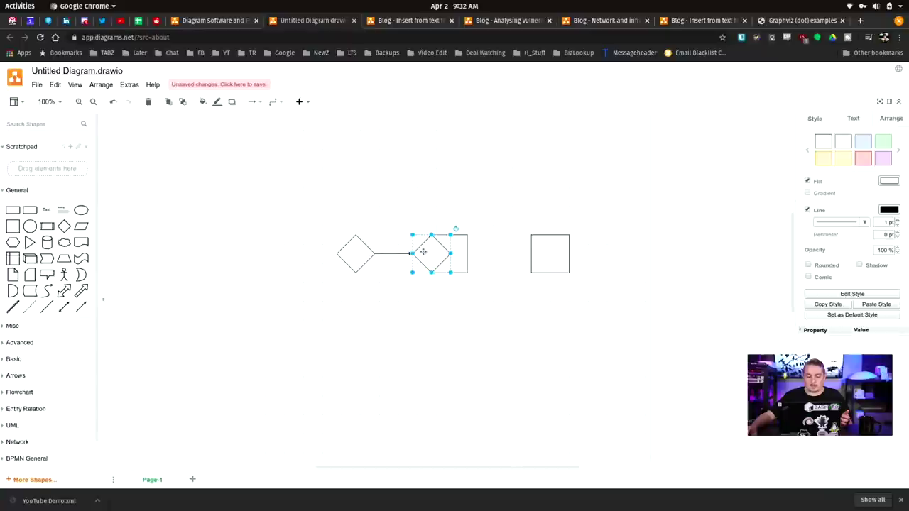
{"action": "left_click_drag", "start_coordinate": [423, 251], "coordinate": [392, 176]}
Connect the raised diamond to the top of the middle square, and the middle square to the far square.
{"action": "left_click", "coordinate": [448, 221]}
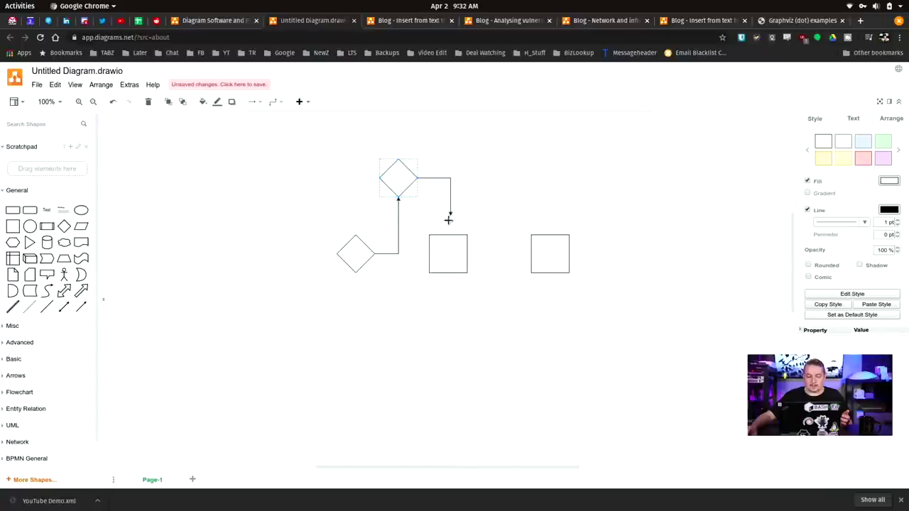
{"action": "left_click_drag", "start_coordinate": [448, 220], "coordinate": [533, 254]}
{"action": "left_click", "coordinate": [441, 255]}
{"action": "left_click", "coordinate": [483, 287]}
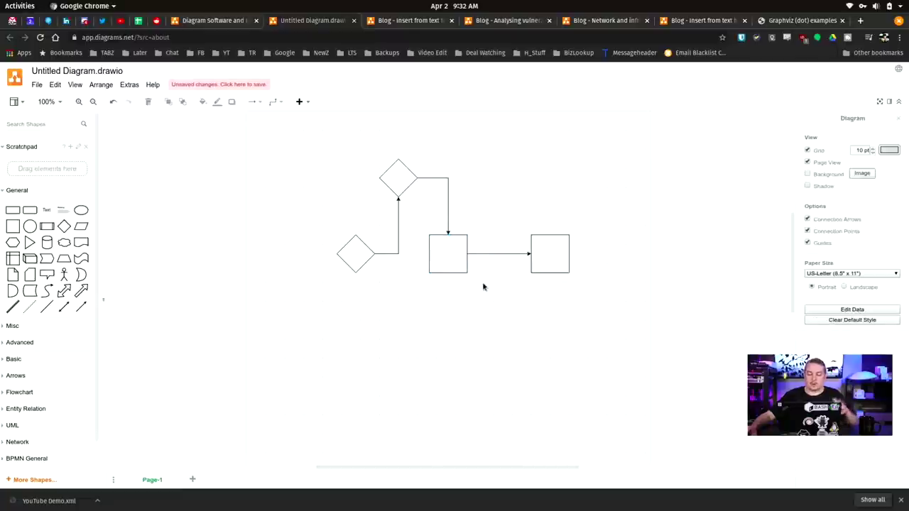
Delete all the shapes and connectors from the page.
{"action": "left_click_drag", "start_coordinate": [590, 321], "coordinate": [283, 146]}
{"action": "key", "text": "Delete"}
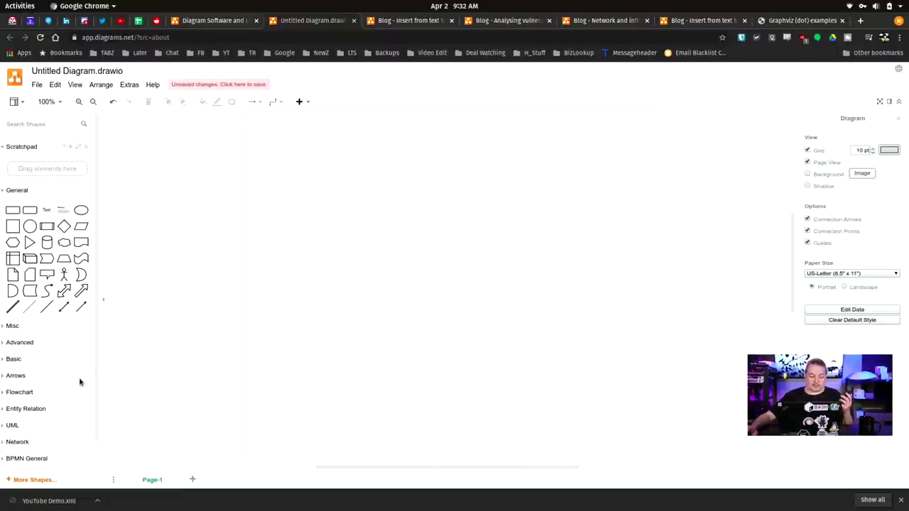
{"action": "scroll", "coordinate": [79, 377], "scroll_direction": "down", "scroll_amount": 1}
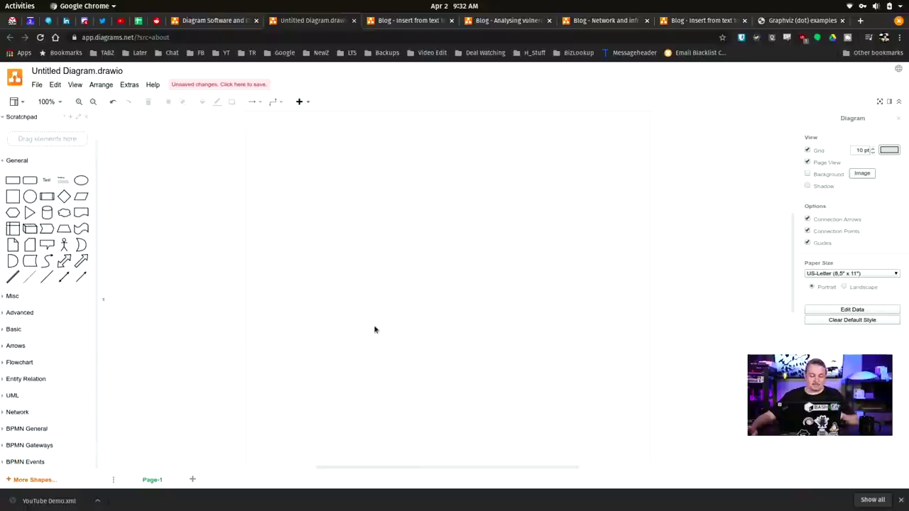
Open the advanced From Text insertion dialog for the empty diagram.
{"action": "left_click", "coordinate": [107, 86]}
{"action": "mouse_move", "coordinate": [162, 206]}
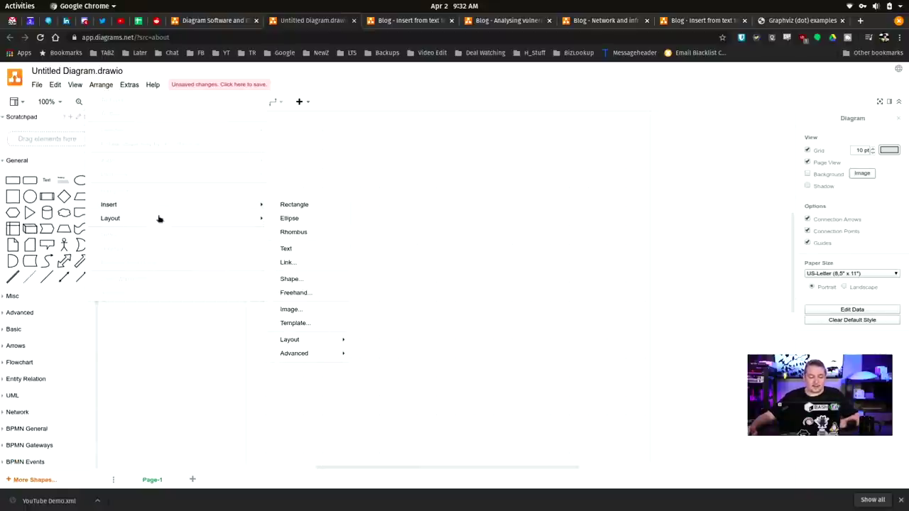
{"action": "mouse_move", "coordinate": [353, 351]}
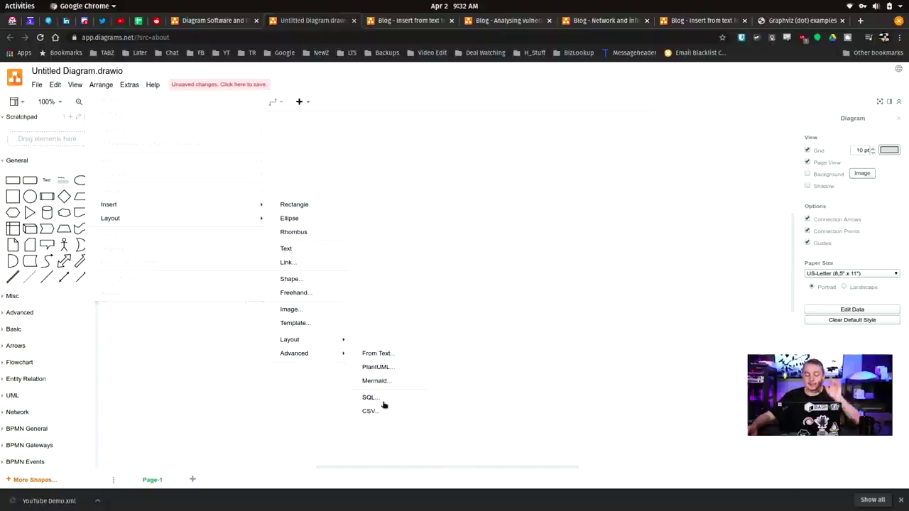
{"action": "left_click", "coordinate": [400, 357]}
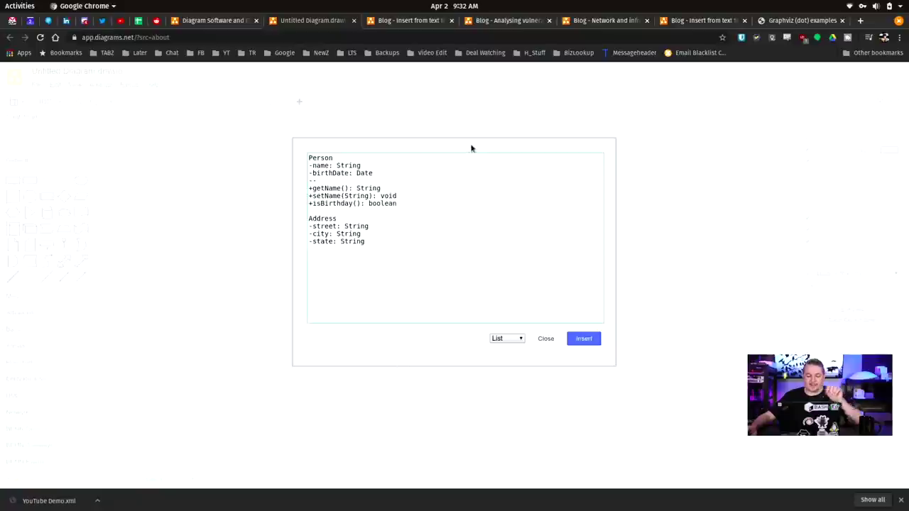
Copy the Advertising list, down to Organization->Analysis, from the blog post's How to create a diagram from text section.
{"action": "left_click", "coordinate": [407, 20]}
{"action": "left_click_drag", "start_coordinate": [294, 238], "coordinate": [400, 398]}
{"action": "right_click", "coordinate": [346, 374]}
{"action": "left_click", "coordinate": [354, 387]}
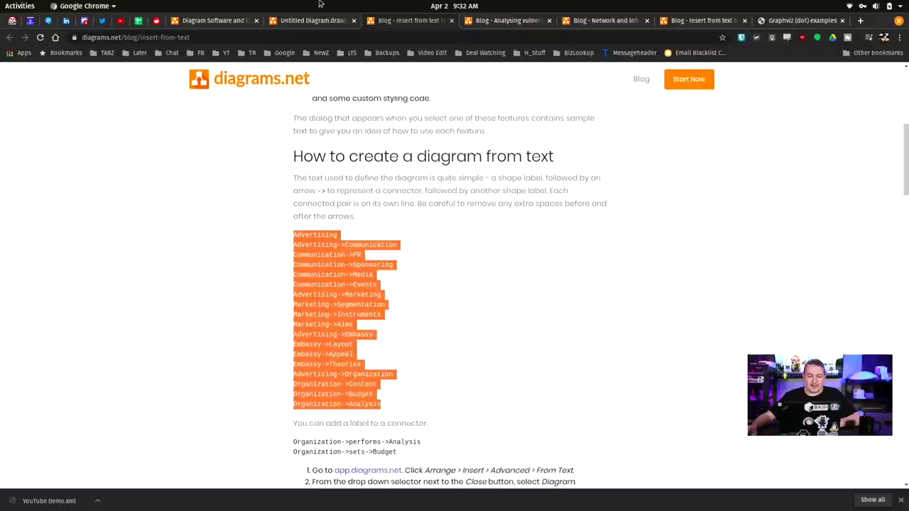
Replace the sample text in the insertion dialog with the copied Advertising list and insert it as a Diagram.
{"action": "left_click", "coordinate": [305, 22]}
{"action": "key", "text": "ctrl+a"}
{"action": "key", "text": "ctrl+v"}
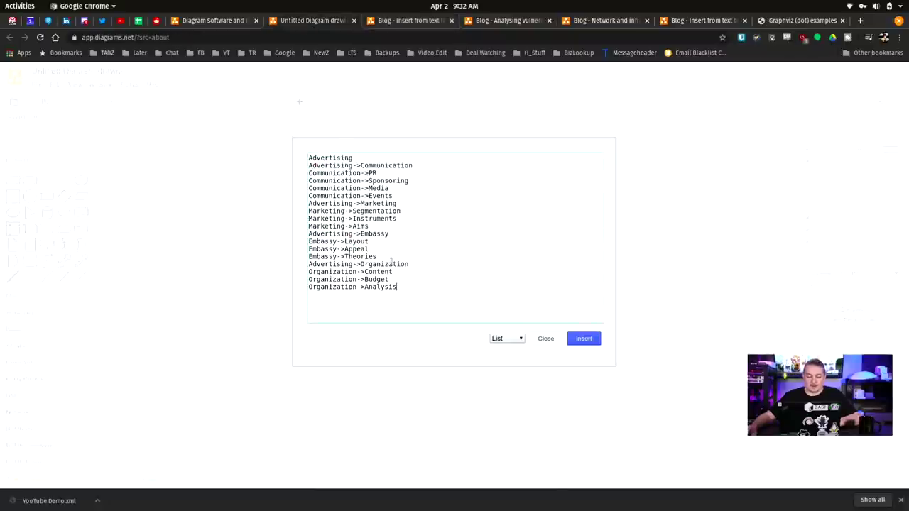
{"action": "left_click", "coordinate": [517, 338]}
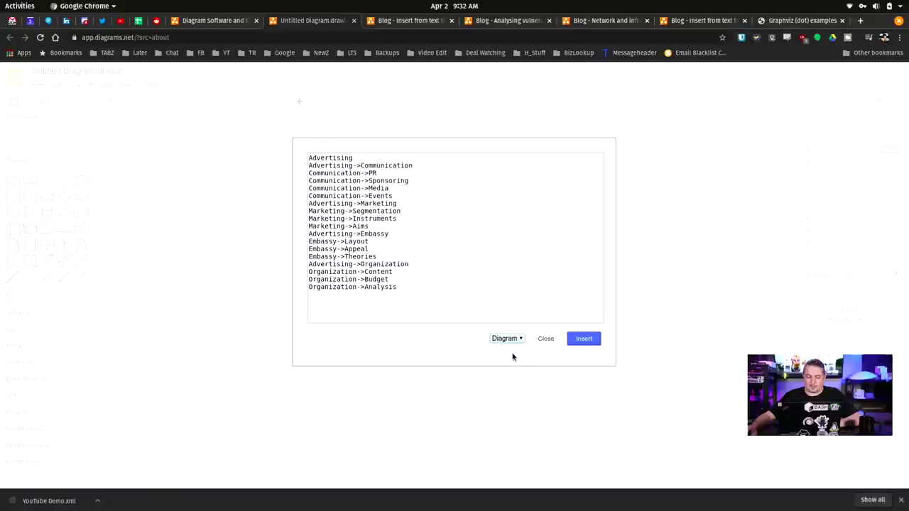
{"action": "left_click", "coordinate": [589, 338]}
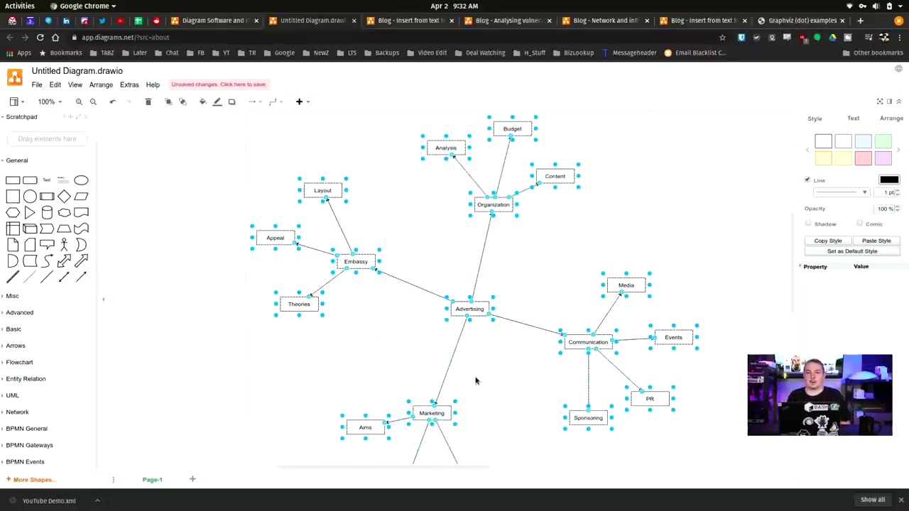
Rearrange the inserted diagram by moving Advertising up toward Organization, Marketing just below Advertising, and Aims to the left of Marketing.
{"action": "left_click", "coordinate": [556, 262]}
{"action": "left_click_drag", "start_coordinate": [484, 309], "coordinate": [531, 248]}
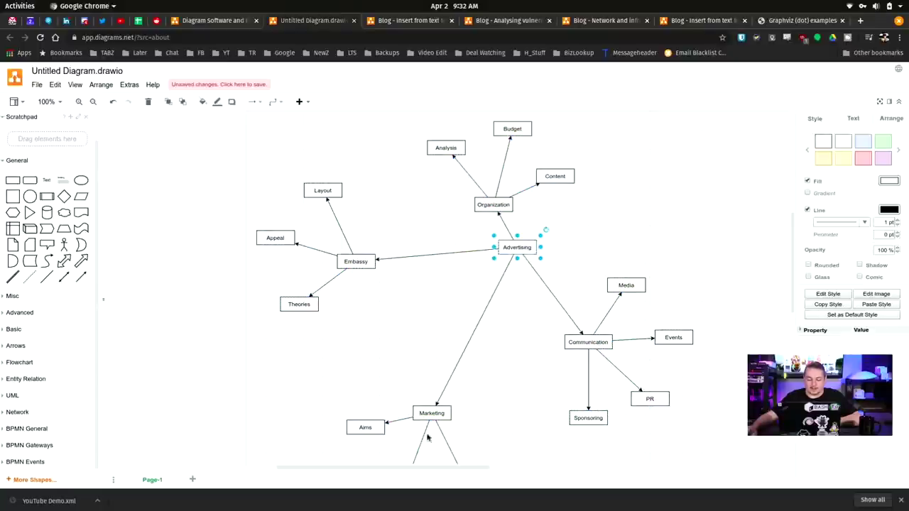
{"action": "left_click_drag", "start_coordinate": [431, 414], "coordinate": [501, 292]}
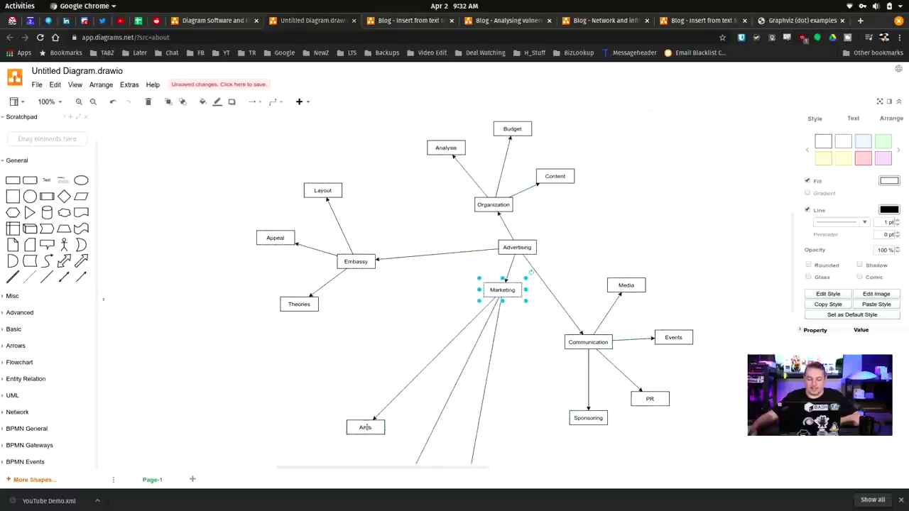
{"action": "left_click_drag", "start_coordinate": [365, 427], "coordinate": [417, 304]}
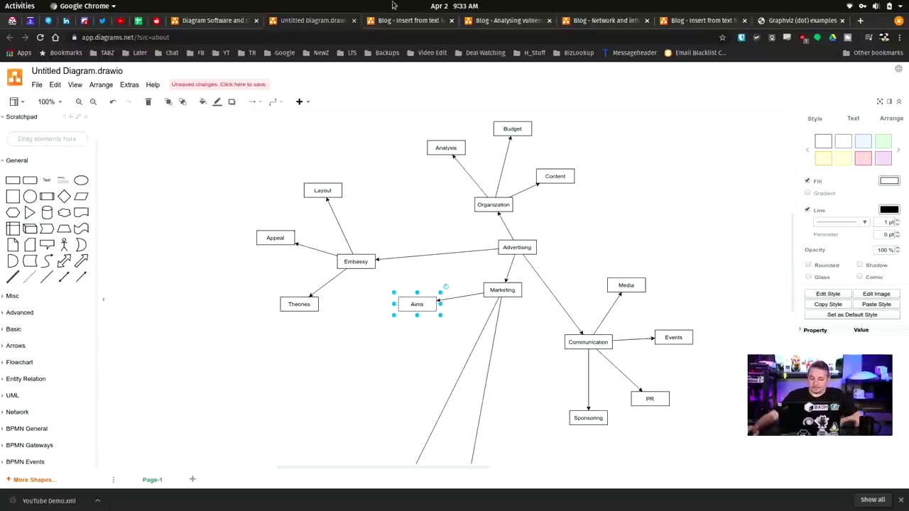
Look through the threat modelling blog post and open all of its example diagrams in diagrams.net.
{"action": "left_click", "coordinate": [405, 20]}
{"action": "left_click", "coordinate": [505, 21]}
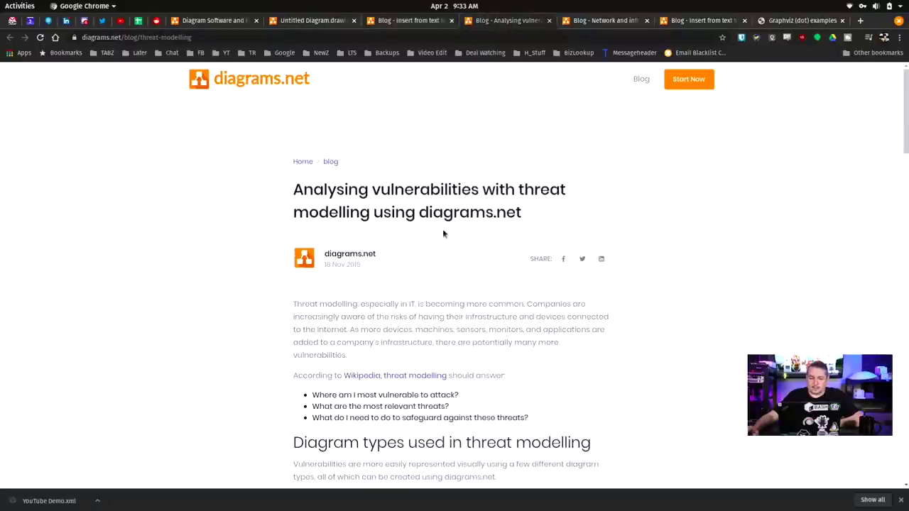
{"action": "scroll", "coordinate": [436, 221], "scroll_direction": "down", "scroll_amount": 6}
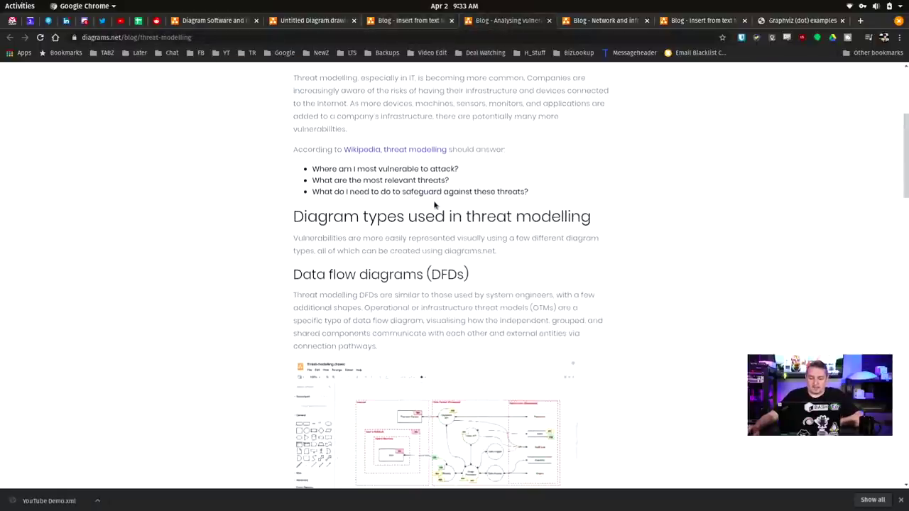
{"action": "scroll", "coordinate": [440, 212], "scroll_direction": "down", "scroll_amount": 3}
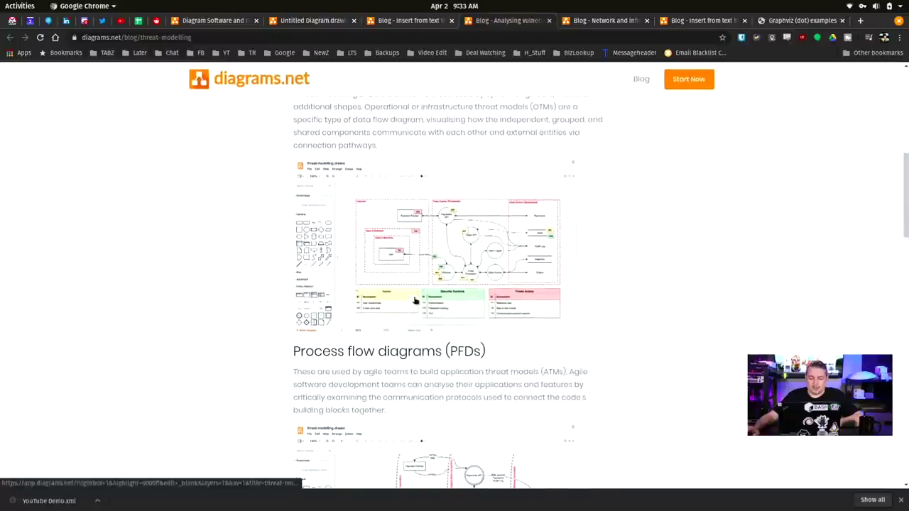
{"action": "scroll", "coordinate": [414, 300], "scroll_direction": "down", "scroll_amount": 2}
{"action": "scroll", "coordinate": [426, 270], "scroll_direction": "down", "scroll_amount": 8}
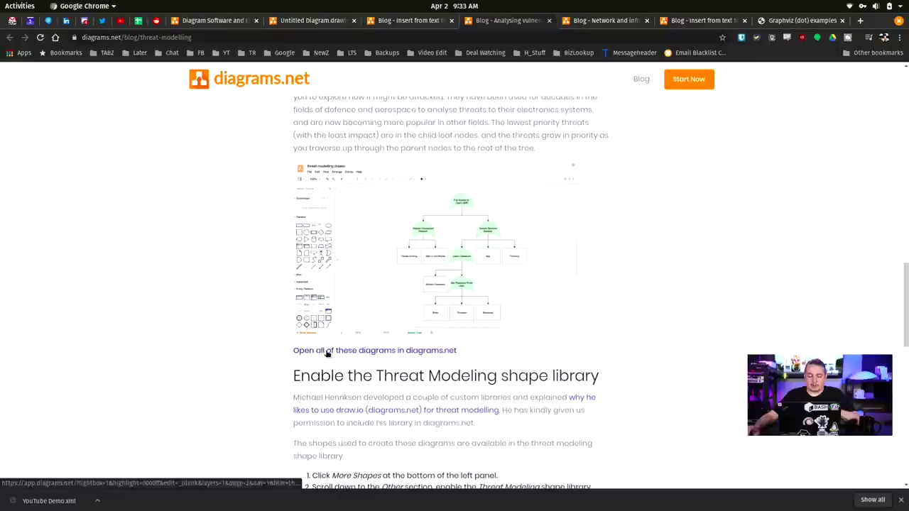
{"action": "left_click", "coordinate": [327, 352]}
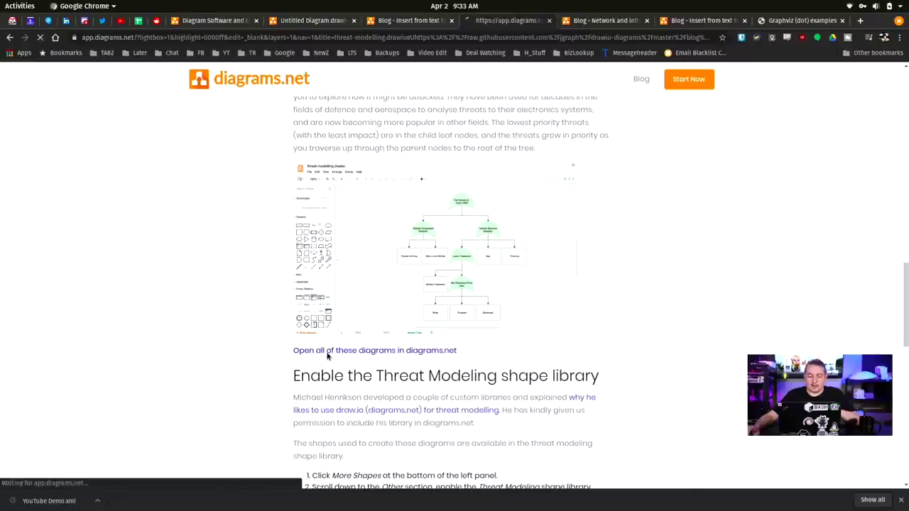
{"action": "mouse_move", "coordinate": [856, 311]}
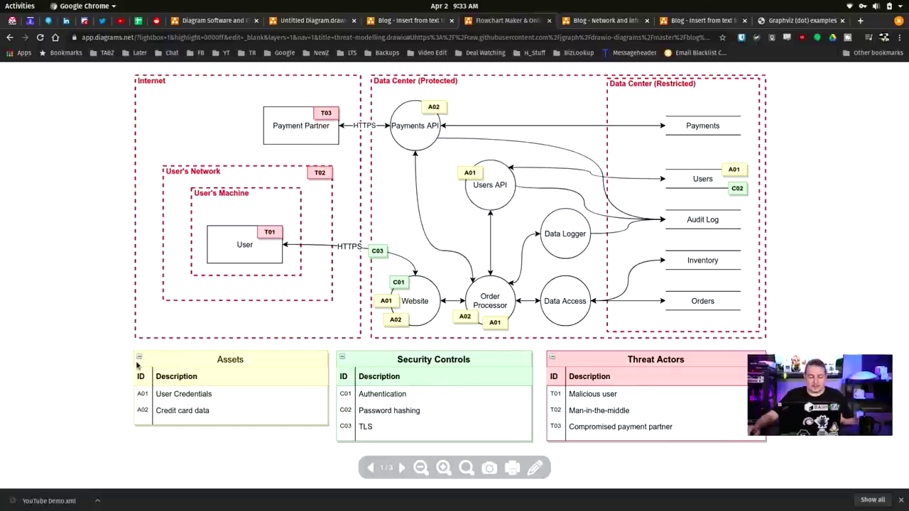
Collapse and re-expand the Assets, Security Controls and Threat Actors tables, and open the threat model diagrams for editing.
{"action": "left_click", "coordinate": [139, 357]}
{"action": "left_click", "coordinate": [140, 357]}
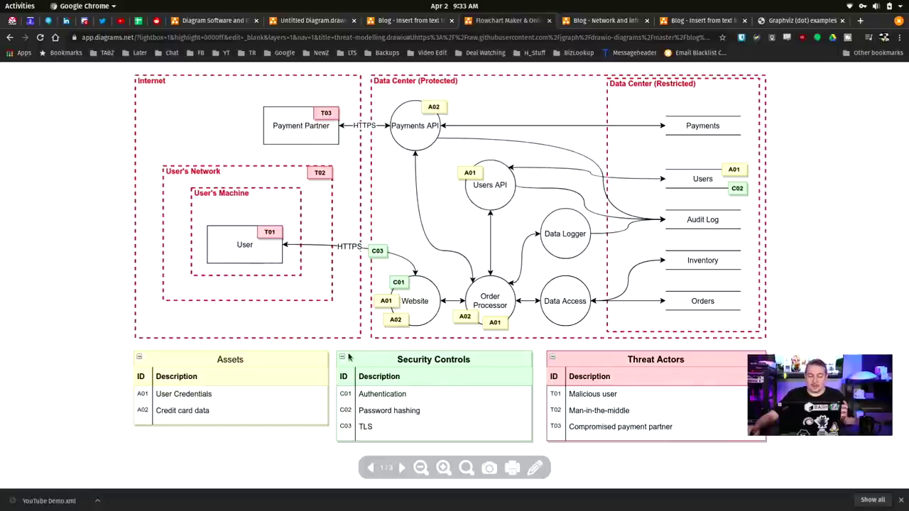
{"action": "left_click", "coordinate": [341, 358]}
{"action": "left_click", "coordinate": [341, 359]}
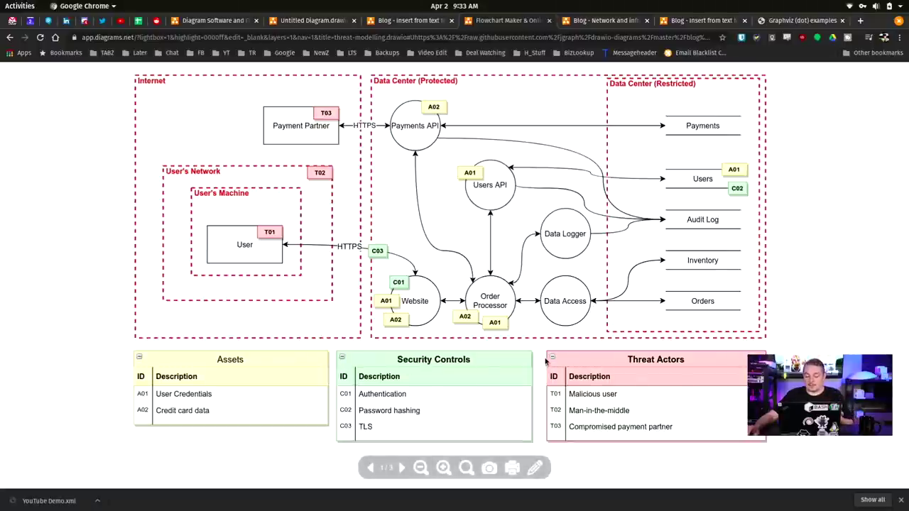
{"action": "left_click", "coordinate": [552, 357]}
{"action": "left_click", "coordinate": [552, 358]}
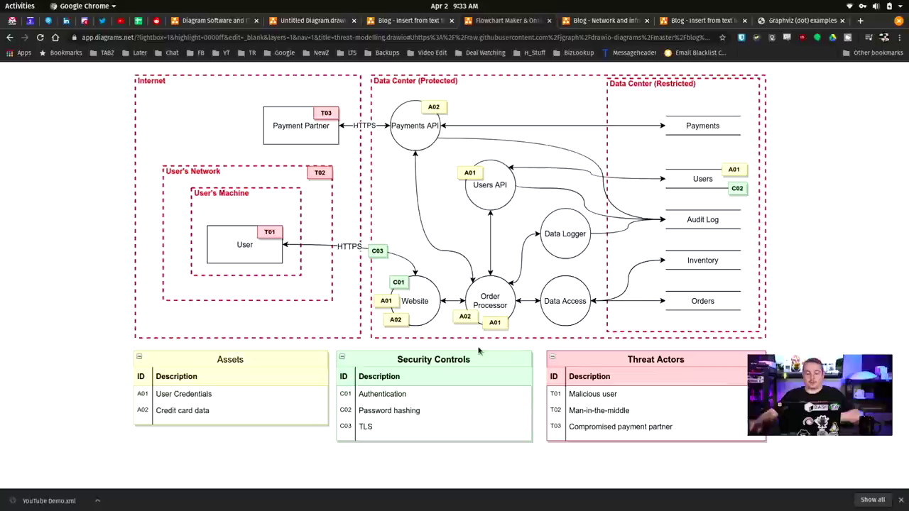
{"action": "left_click", "coordinate": [534, 470]}
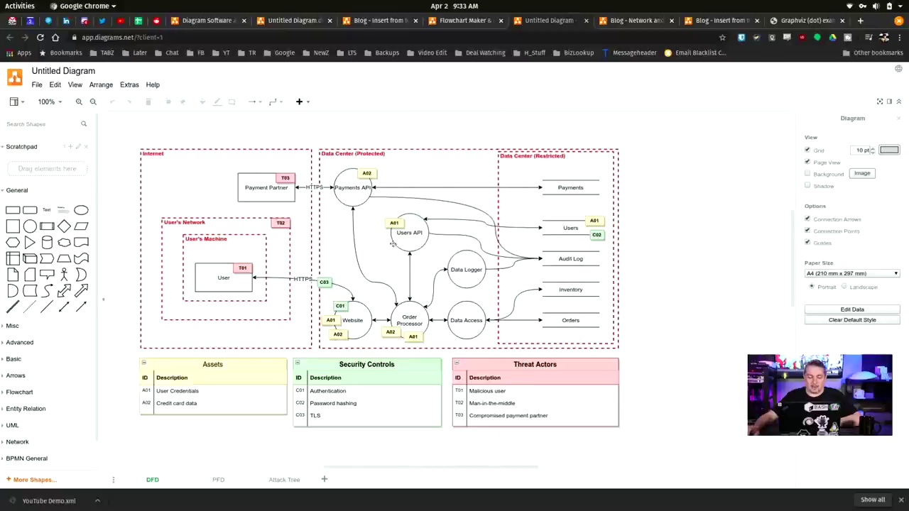
Close the threat model diagram without saving, along with the adjacent diagram editor and network blog pages.
{"action": "left_click", "coordinate": [307, 233]}
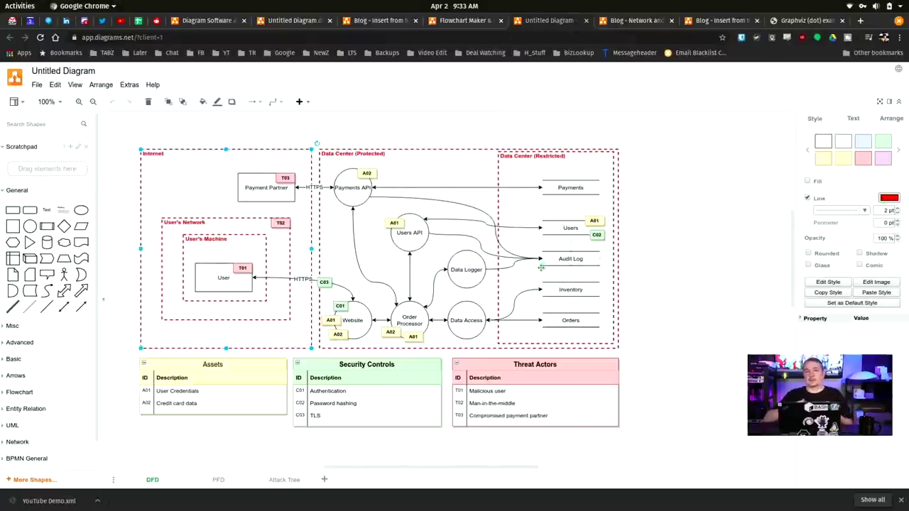
{"action": "left_click", "coordinate": [695, 208]}
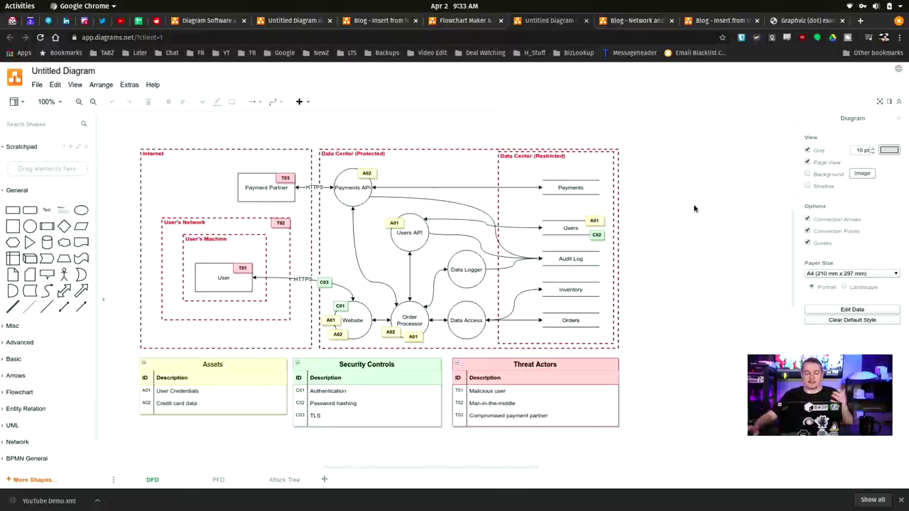
{"action": "middle_click", "coordinate": [544, 24]}
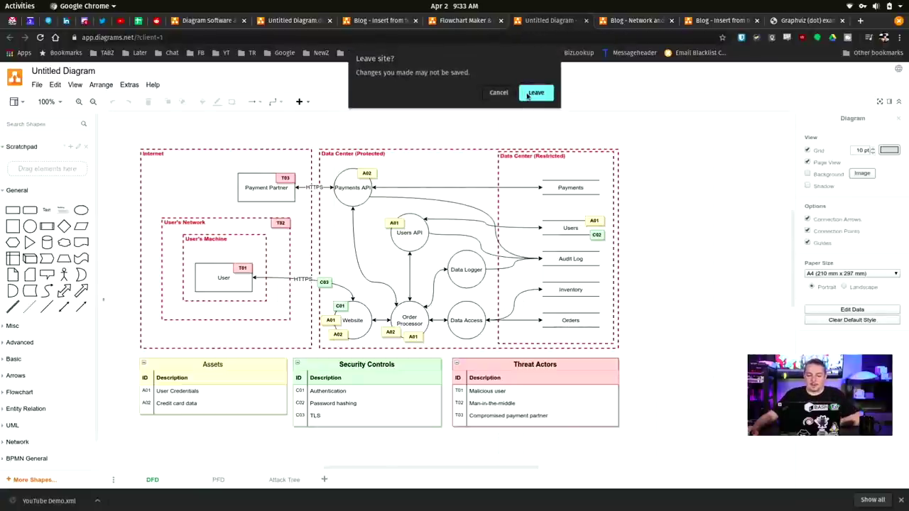
{"action": "left_click", "coordinate": [537, 95]}
{"action": "middle_click", "coordinate": [508, 22]}
{"action": "middle_click", "coordinate": [508, 21]}
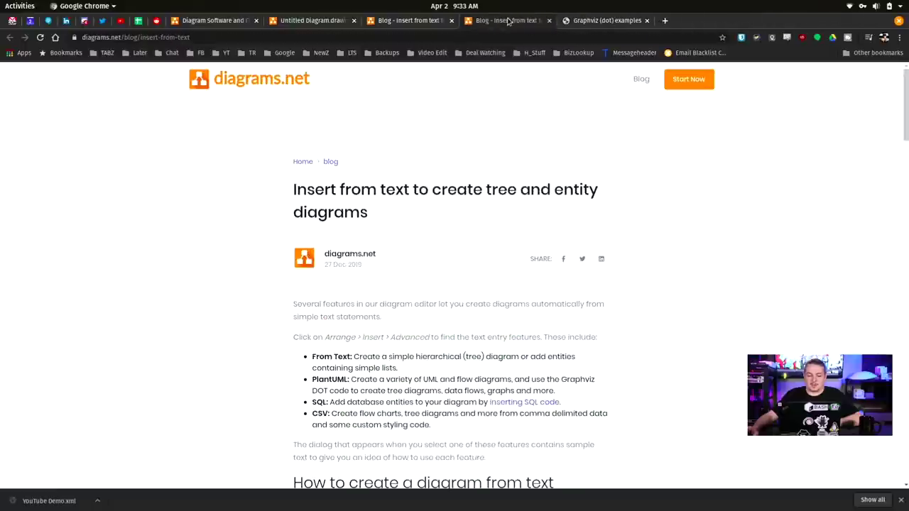
Copy the complete digraph D code of the Dotted edges example from the Graphviz (dot) examples page.
{"action": "left_click", "coordinate": [605, 20]}
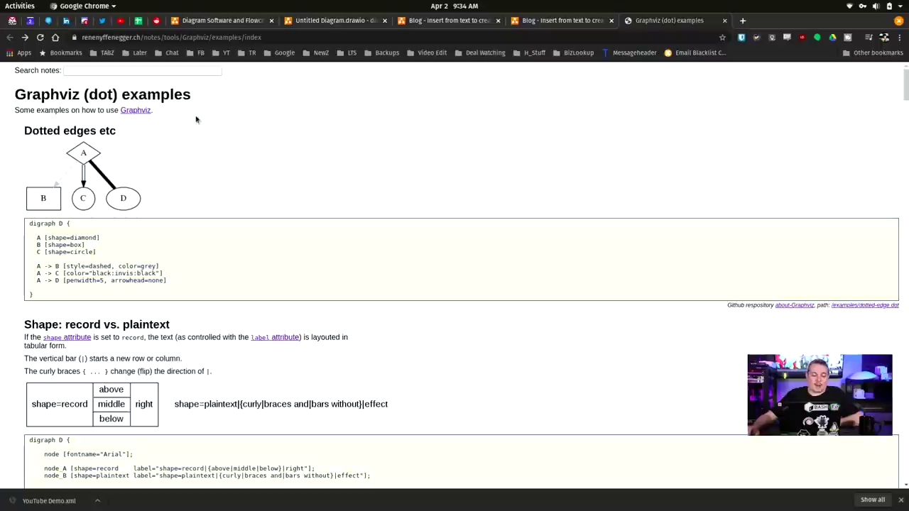
{"action": "left_click_drag", "start_coordinate": [5, 93], "coordinate": [191, 95]}
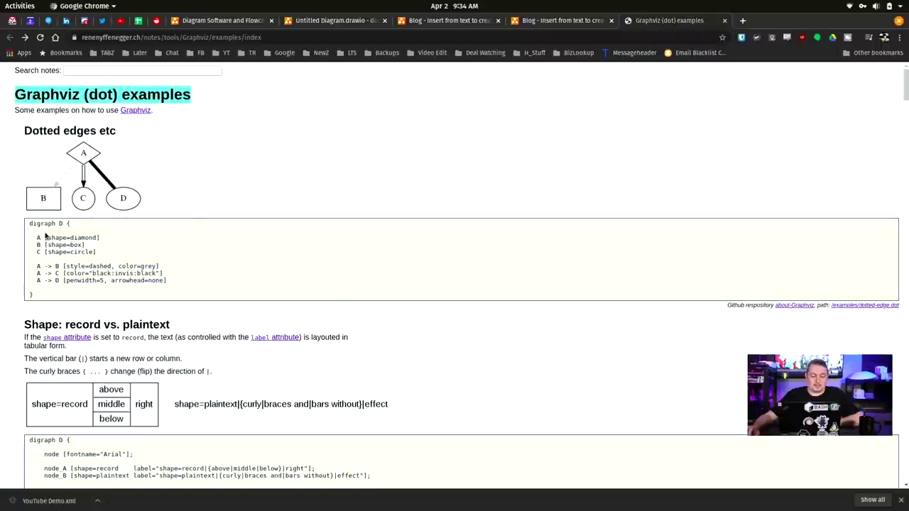
{"action": "left_click_drag", "start_coordinate": [29, 223], "coordinate": [98, 297]}
{"action": "right_click", "coordinate": [104, 281]}
{"action": "left_click", "coordinate": [128, 287]}
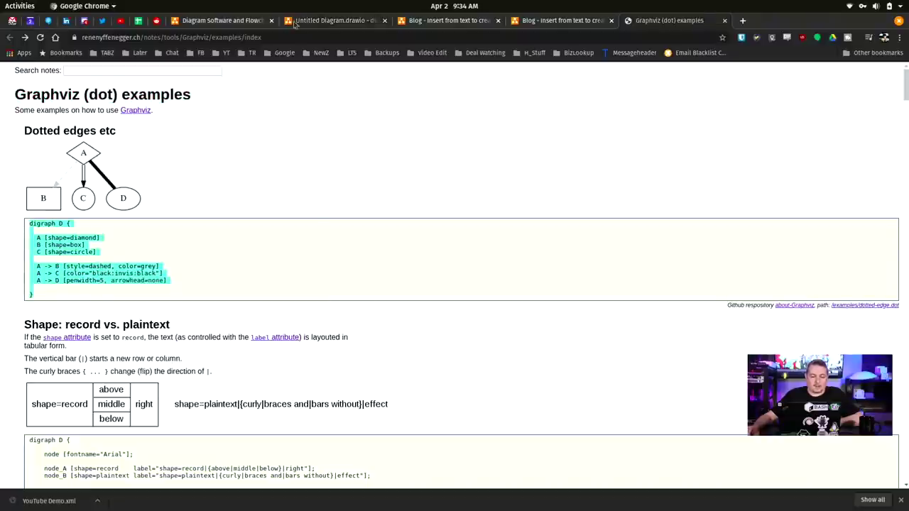
Delete all shapes and connectors of the Advertising diagram in Untitled Diagram.drawio.
{"action": "left_click", "coordinate": [323, 25]}
{"action": "left_click", "coordinate": [381, 187]}
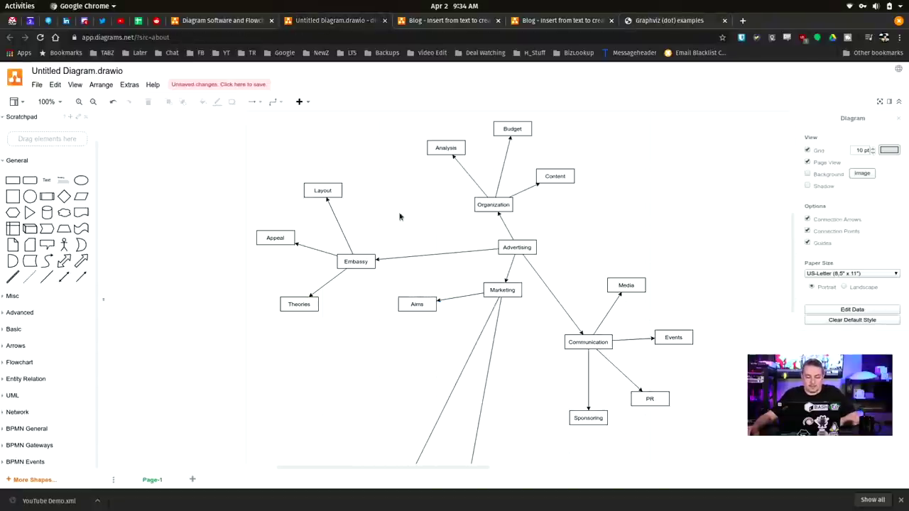
{"action": "scroll", "coordinate": [487, 260], "scroll_direction": "down", "scroll_amount": 3}
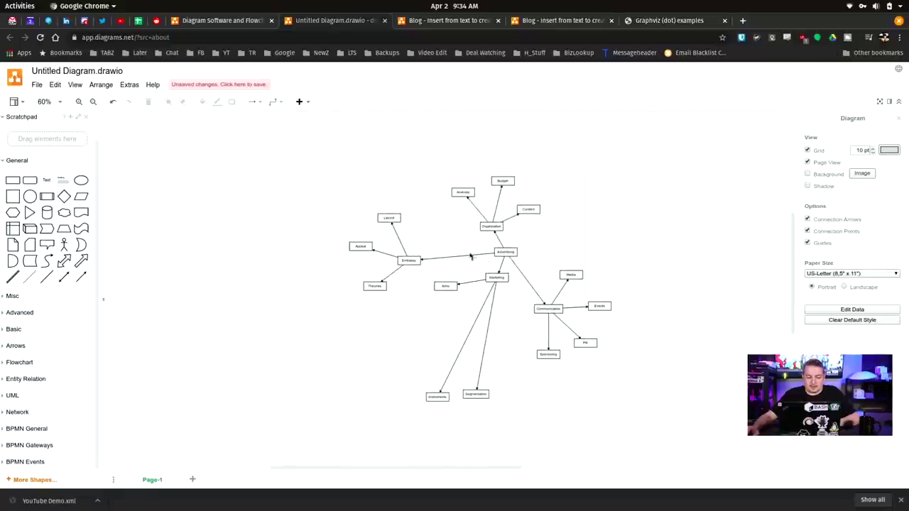
{"action": "left_click_drag", "start_coordinate": [633, 411], "coordinate": [322, 130]}
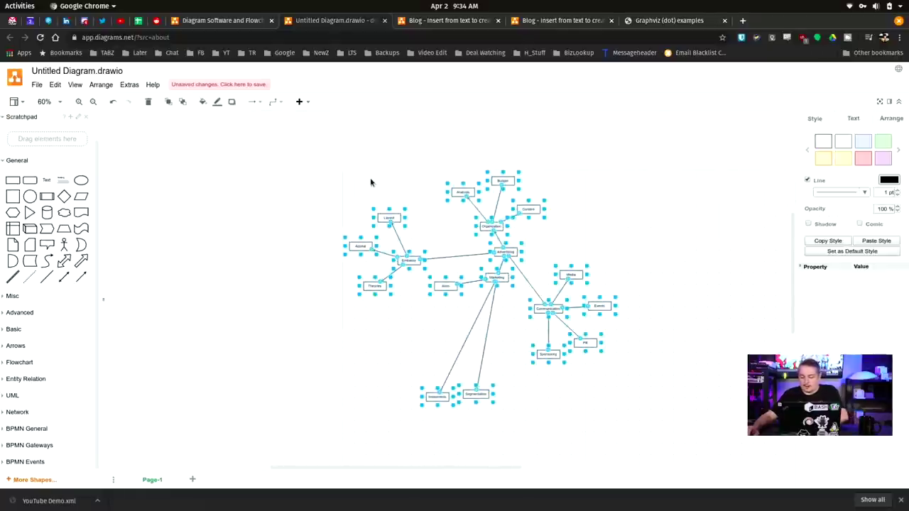
{"action": "key", "text": "Delete"}
{"action": "scroll", "coordinate": [477, 304], "scroll_direction": "up", "scroll_amount": 2}
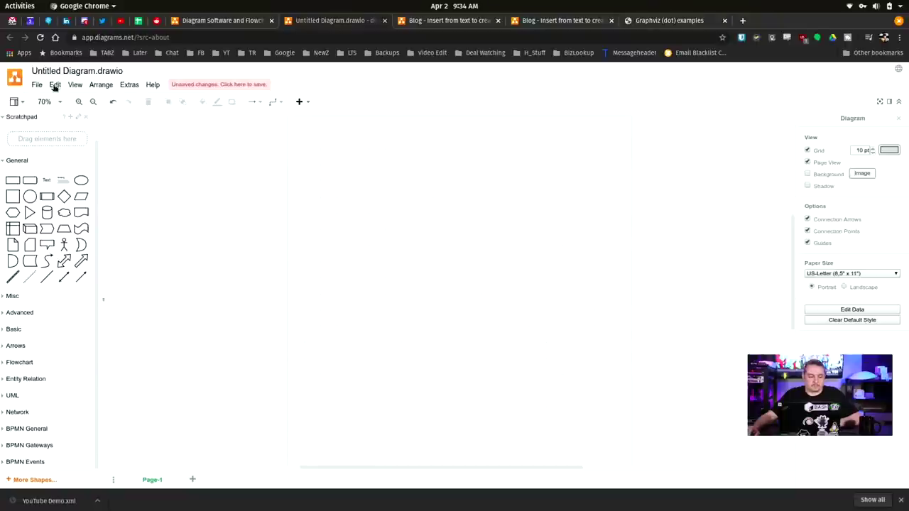
Insert the copied Graphviz code as PlantUML (SVG) in place of the sample code, and move and enlarge the resulting graph.
{"action": "left_click", "coordinate": [126, 86]}
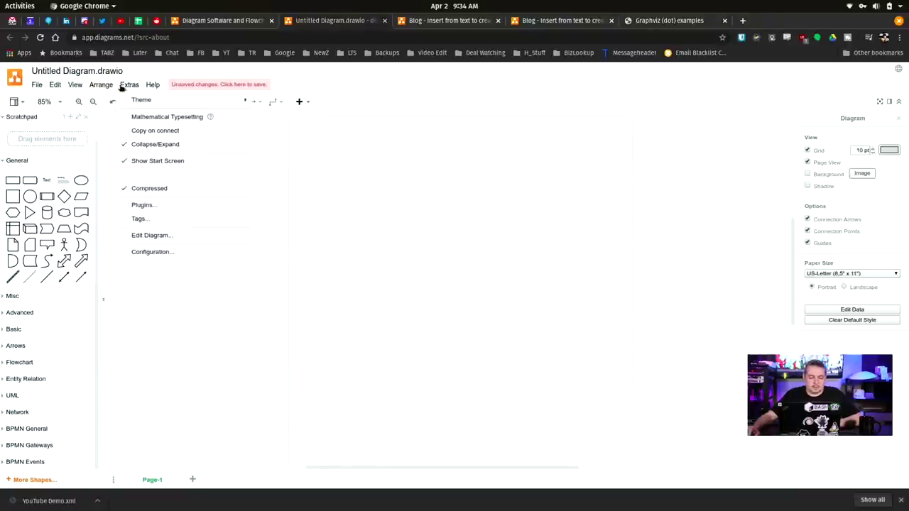
{"action": "left_click", "coordinate": [101, 85]}
{"action": "mouse_move", "coordinate": [177, 204]}
{"action": "mouse_move", "coordinate": [328, 345]}
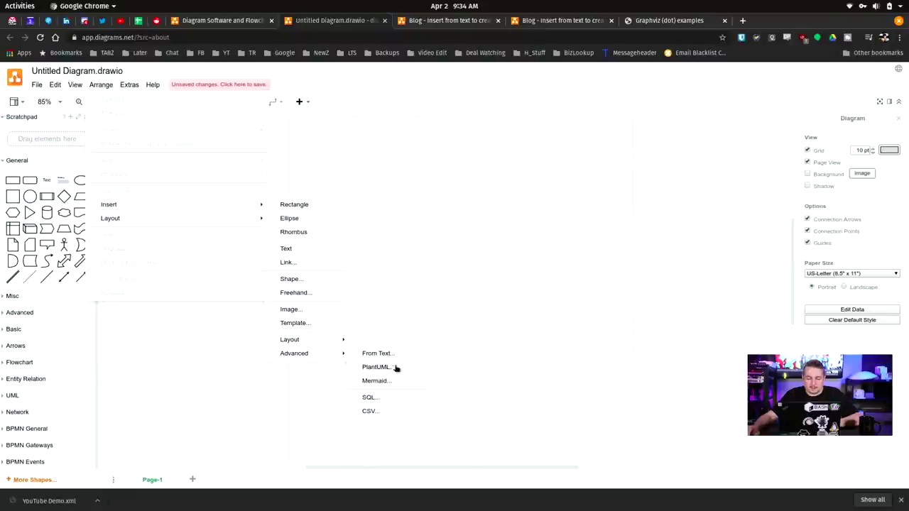
{"action": "left_click", "coordinate": [397, 371]}
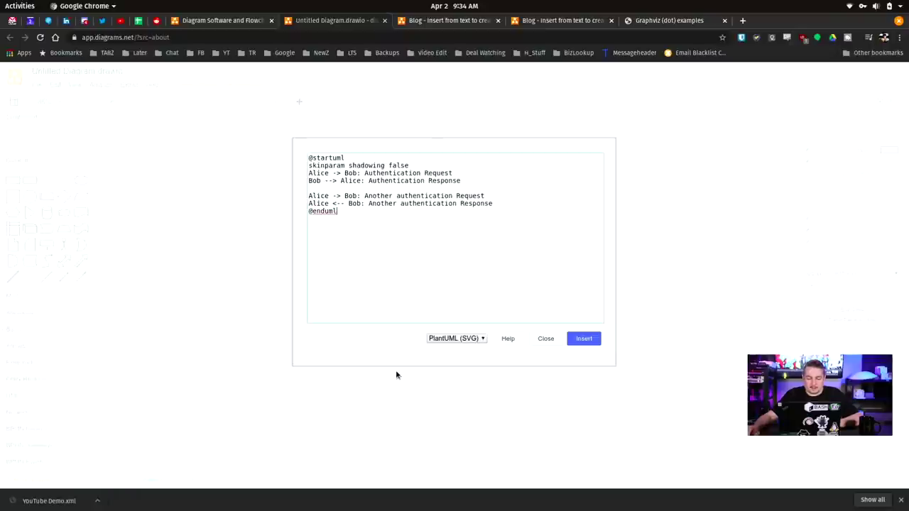
{"action": "key", "text": "ctrl+a"}
{"action": "key", "text": "ctrl+v"}
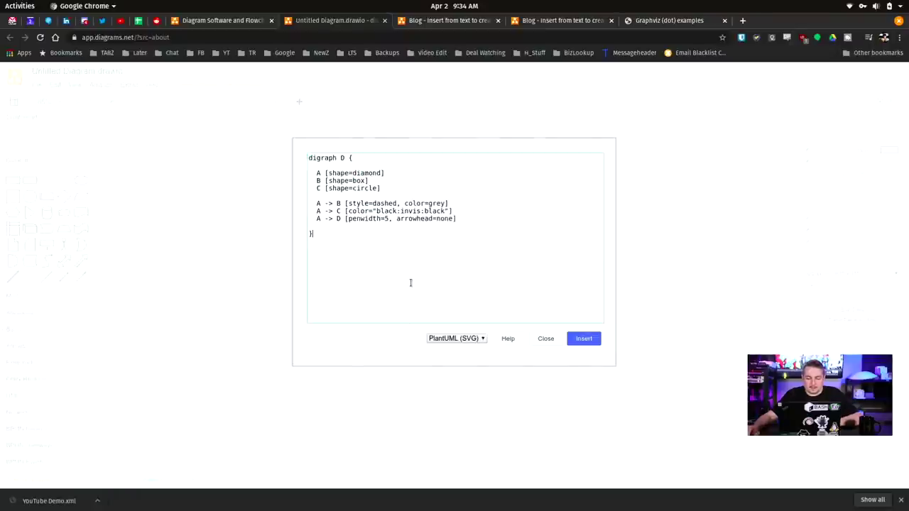
{"action": "left_click", "coordinate": [590, 343]}
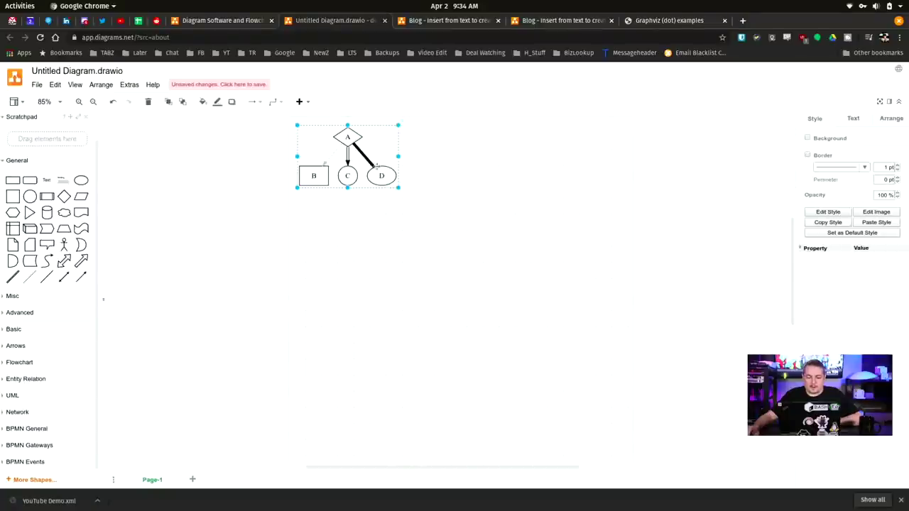
{"action": "left_click_drag", "start_coordinate": [369, 160], "coordinate": [399, 187]}
{"action": "left_click_drag", "start_coordinate": [429, 219], "coordinate": [499, 294]}
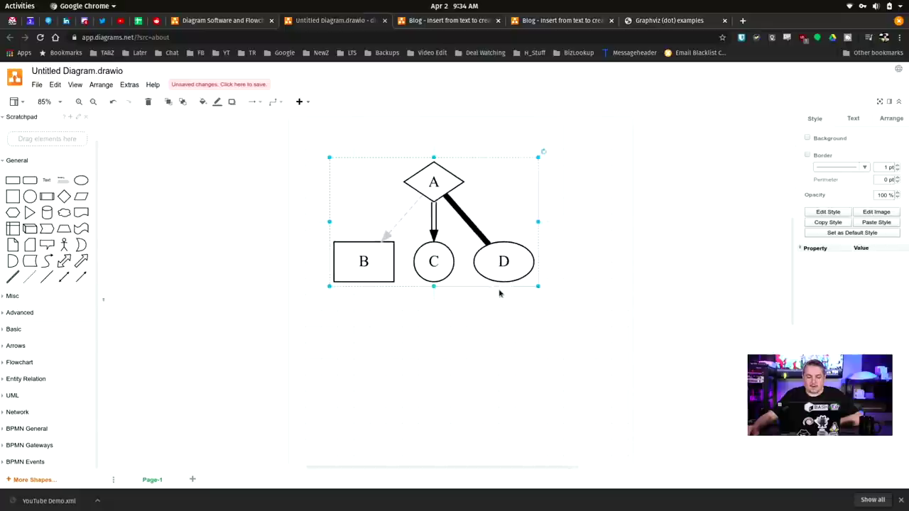
Examine the plantUmlData code stored in the inserted graph, closing its data without applying changes and also checking the graph's tooltip.
{"action": "right_click", "coordinate": [402, 220]}
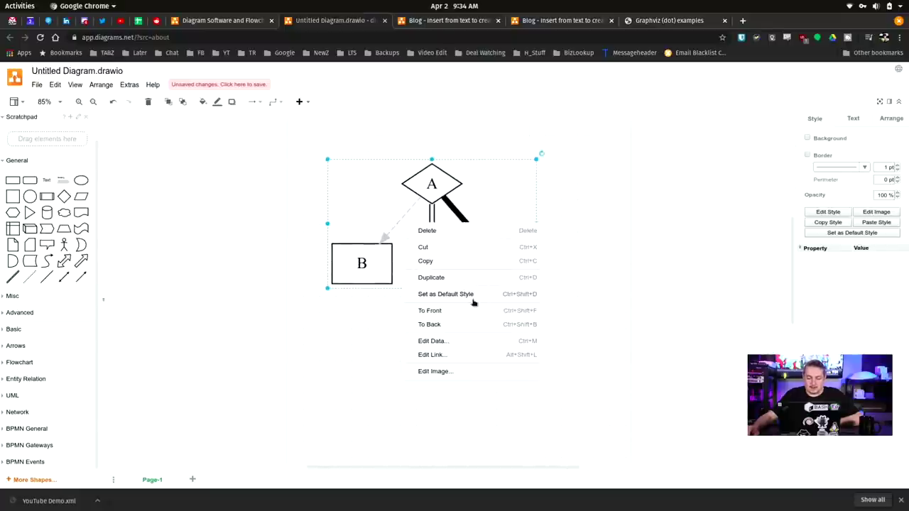
{"action": "left_click", "coordinate": [463, 342]}
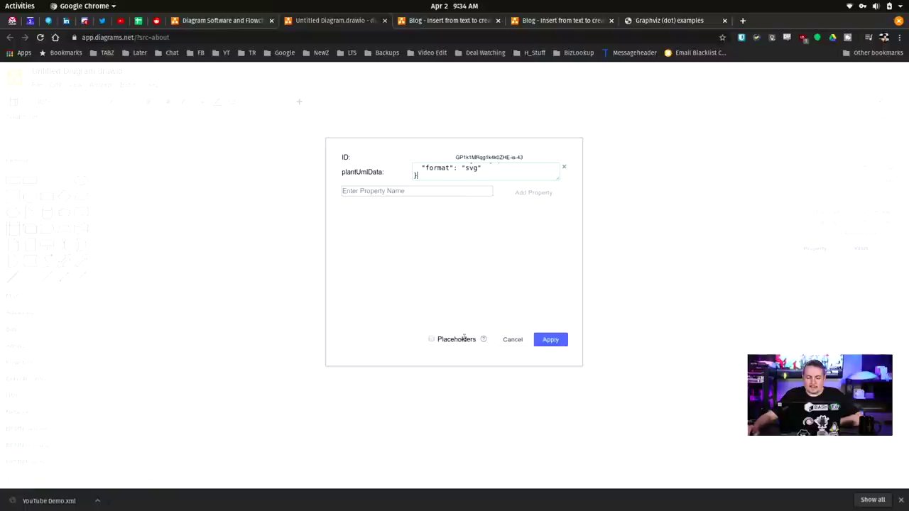
{"action": "left_click", "coordinate": [543, 178]}
{"action": "left_click_drag", "start_coordinate": [551, 174], "coordinate": [580, 320]}
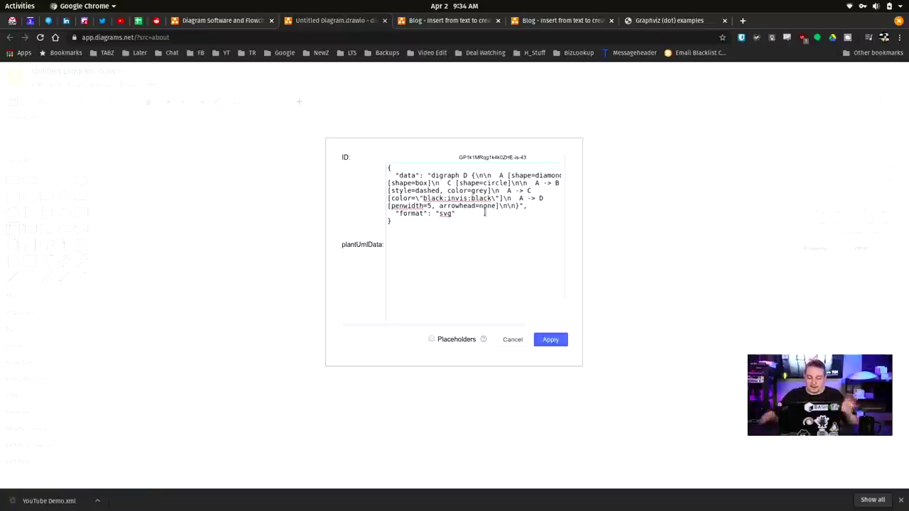
{"action": "left_click", "coordinate": [512, 339]}
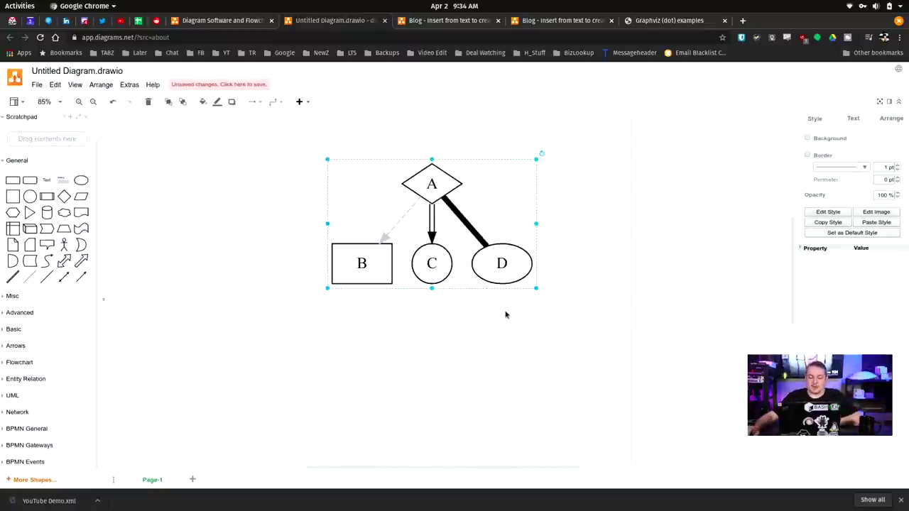
{"action": "left_click", "coordinate": [484, 246]}
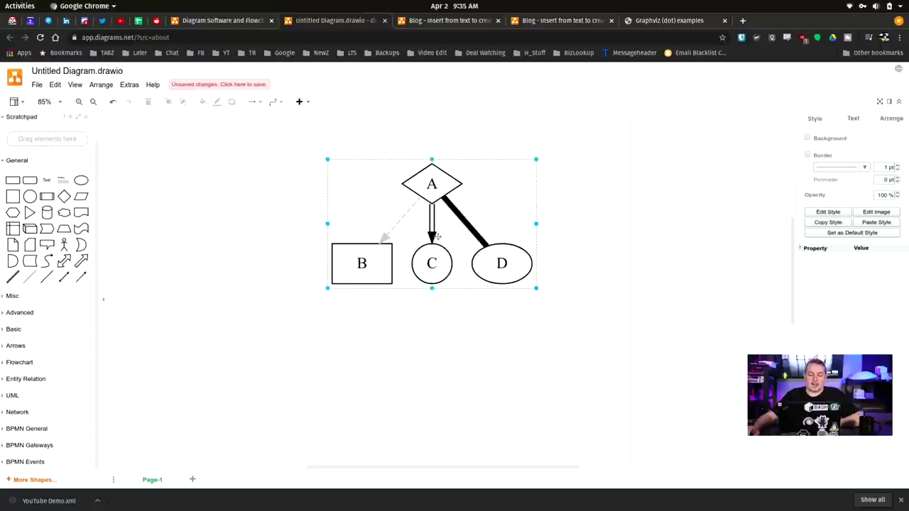
{"action": "mouse_move", "coordinate": [438, 238]}
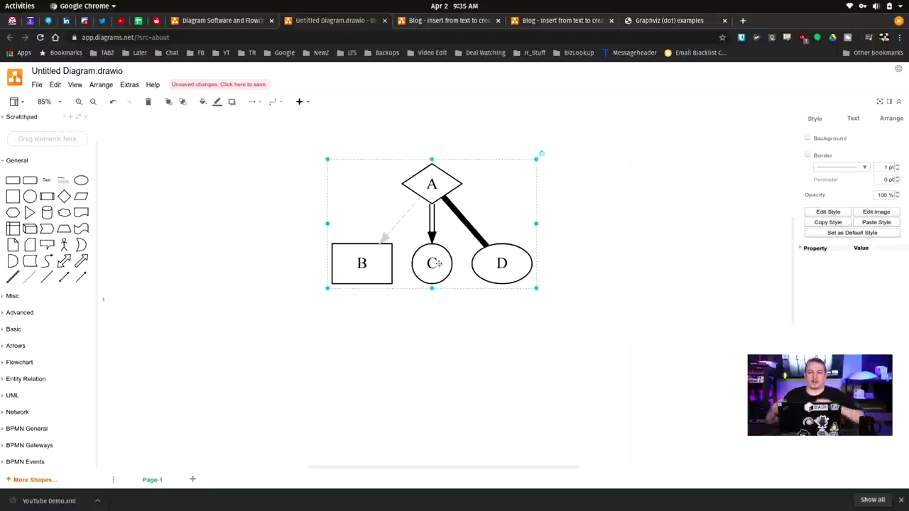
{"action": "mouse_move", "coordinate": [438, 263]}
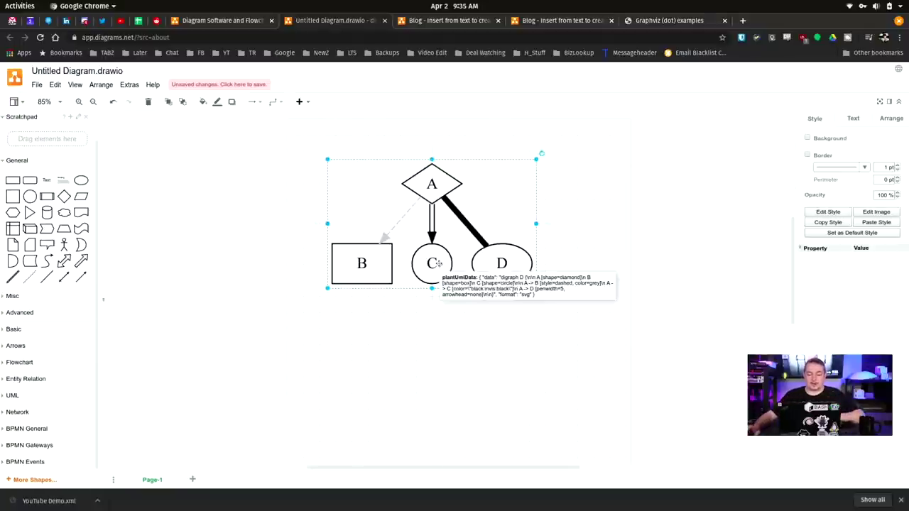
Close Untitled Diagram.drawio without saving and close the duplicate insert-from-text blog page.
{"action": "middle_click", "coordinate": [300, 25]}
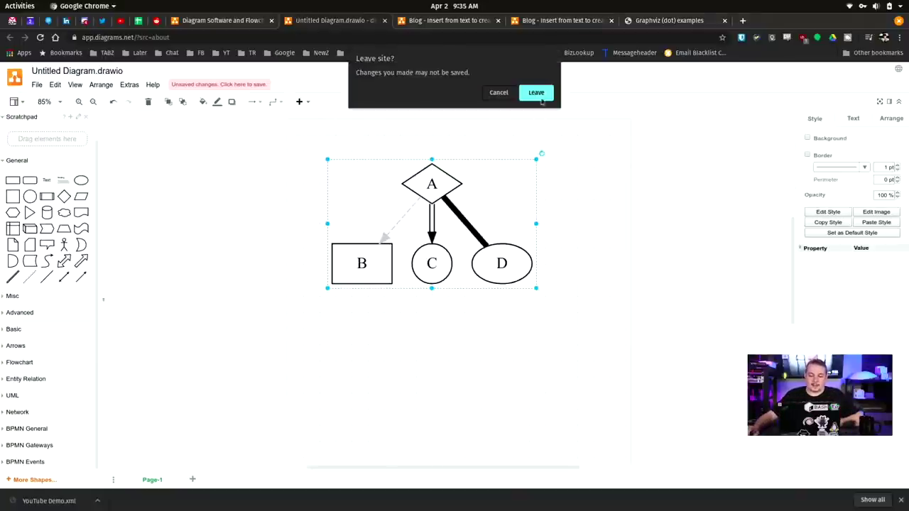
{"action": "left_click", "coordinate": [537, 91]}
{"action": "middle_click", "coordinate": [347, 25]}
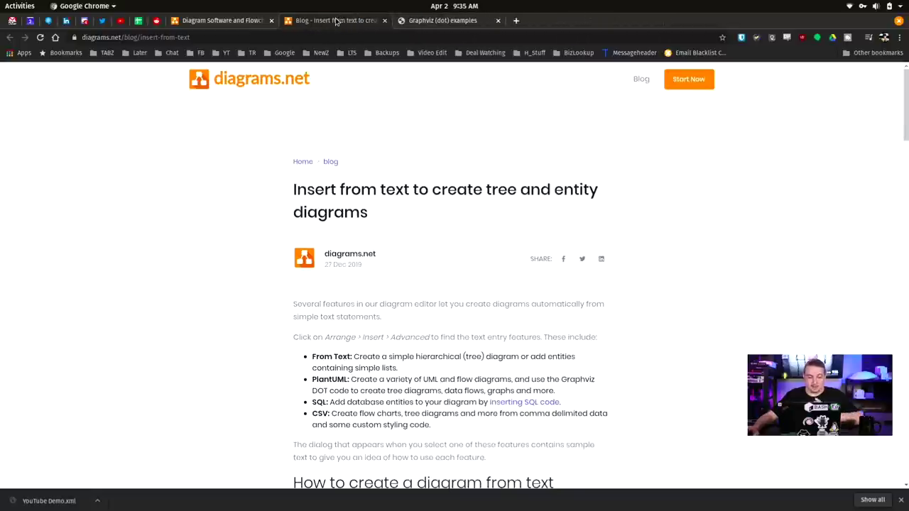
Look through the insert-from-text blog post, examining how entity lists are created from text, and close the page.
{"action": "scroll", "coordinate": [451, 191], "scroll_direction": "down", "scroll_amount": 5}
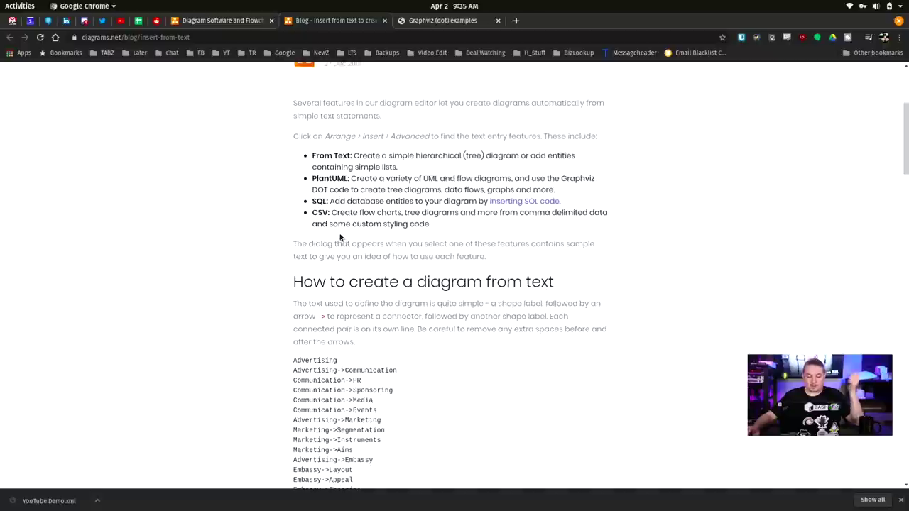
{"action": "scroll", "coordinate": [341, 237], "scroll_direction": "down", "scroll_amount": 10}
{"action": "scroll", "coordinate": [500, 234], "scroll_direction": "down", "scroll_amount": 12}
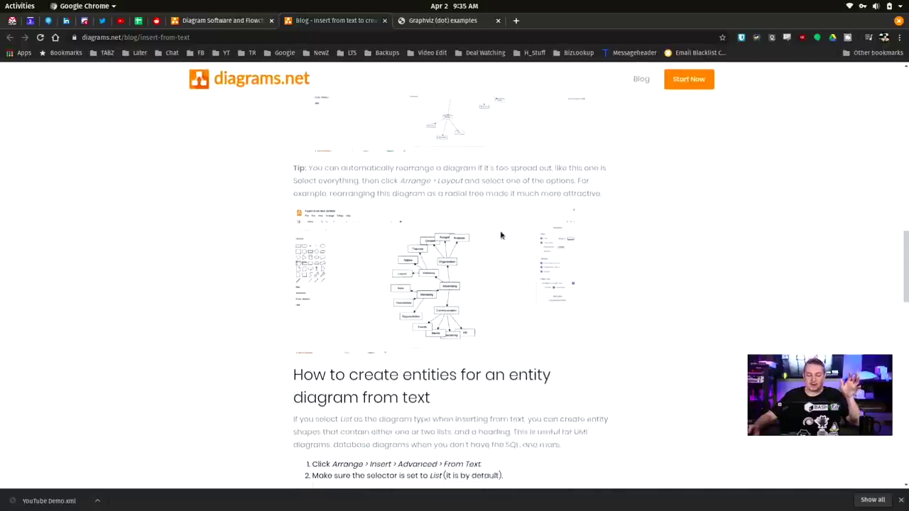
{"action": "scroll", "coordinate": [440, 250], "scroll_direction": "down", "scroll_amount": 1}
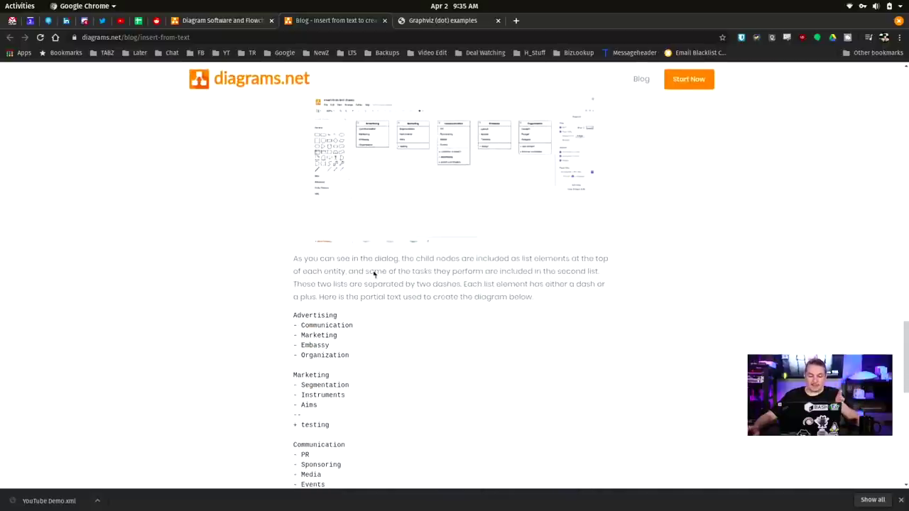
{"action": "scroll", "coordinate": [430, 272], "scroll_direction": "up", "scroll_amount": 2}
{"action": "scroll", "coordinate": [418, 279], "scroll_direction": "up", "scroll_amount": 2}
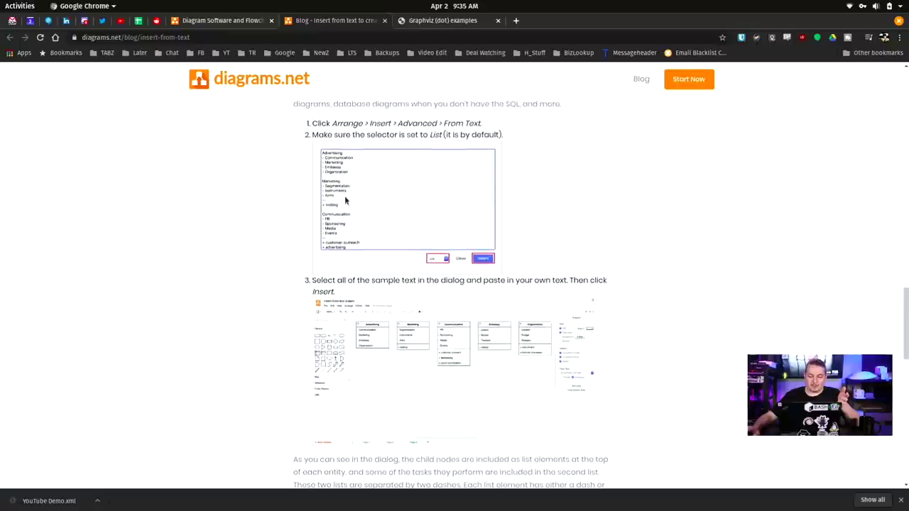
{"action": "scroll", "coordinate": [408, 268], "scroll_direction": "down", "scroll_amount": 4}
{"action": "scroll", "coordinate": [457, 243], "scroll_direction": "up", "scroll_amount": 1}
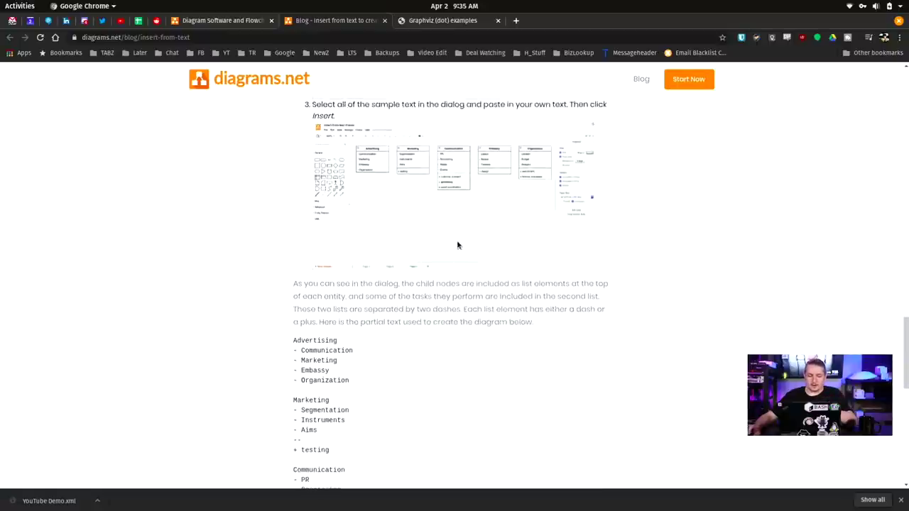
{"action": "scroll", "coordinate": [456, 243], "scroll_direction": "up", "scroll_amount": 1}
{"action": "scroll", "coordinate": [456, 243], "scroll_direction": "down", "scroll_amount": 3}
{"action": "middle_click", "coordinate": [321, 24]}
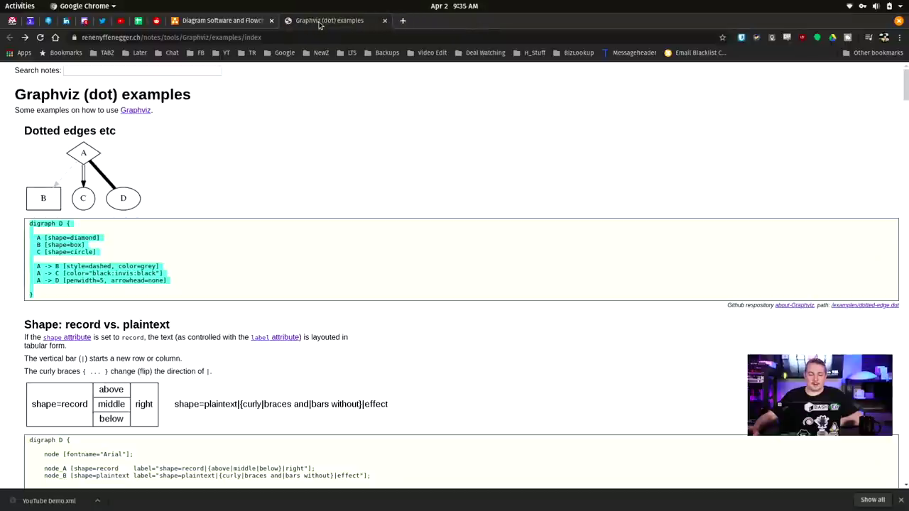
Switch to the draw.io desktop app and create a new Blank Diagram named Untitled Diagram.drawio.
{"action": "key", "text": "super"}
{"action": "left_click", "coordinate": [540, 355]}
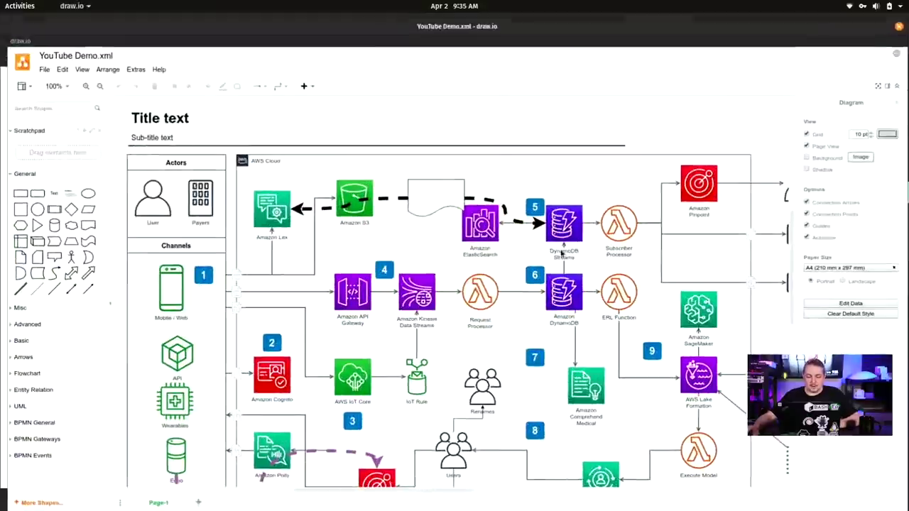
{"action": "left_click", "coordinate": [36, 68]}
{"action": "left_click", "coordinate": [39, 79]}
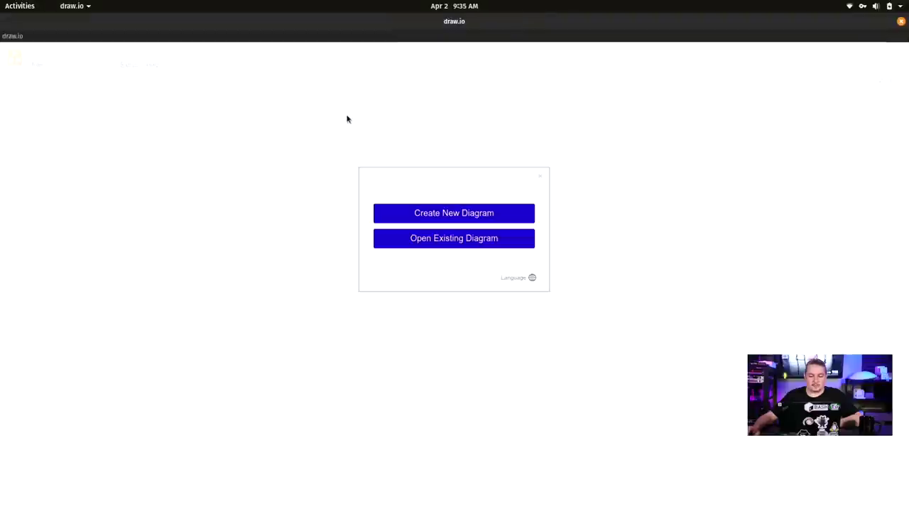
{"action": "left_click", "coordinate": [489, 216]}
{"action": "left_click", "coordinate": [408, 207]}
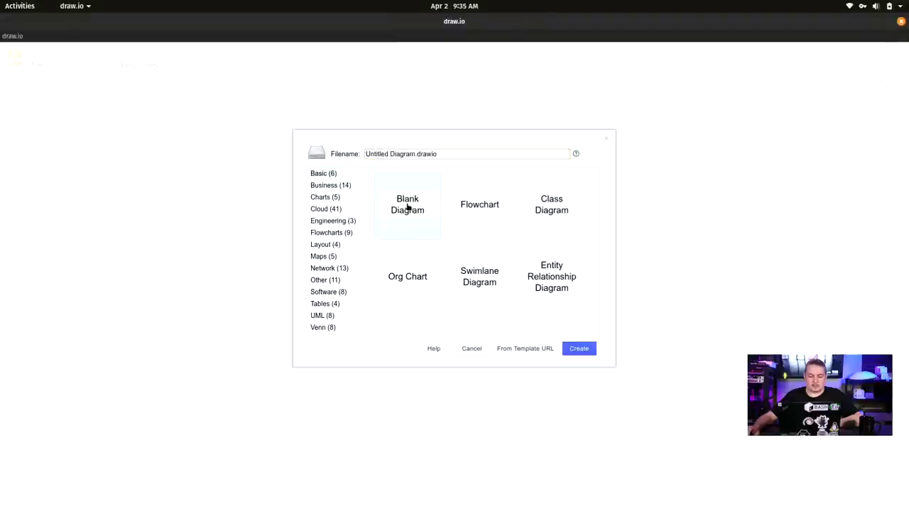
{"action": "double_click", "coordinate": [407, 206]}
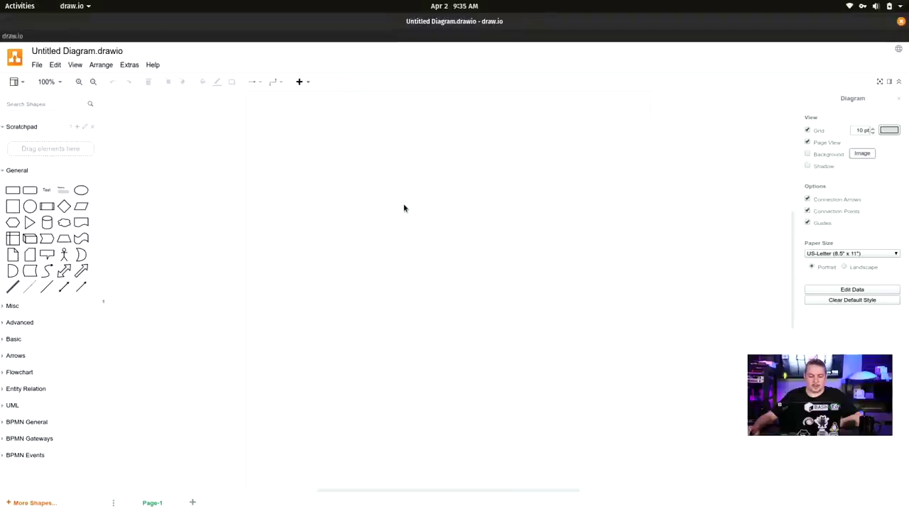
Browse the available shape libraries and enable Network, Office and Rack for the diagram.
{"action": "left_click", "coordinate": [44, 500]}
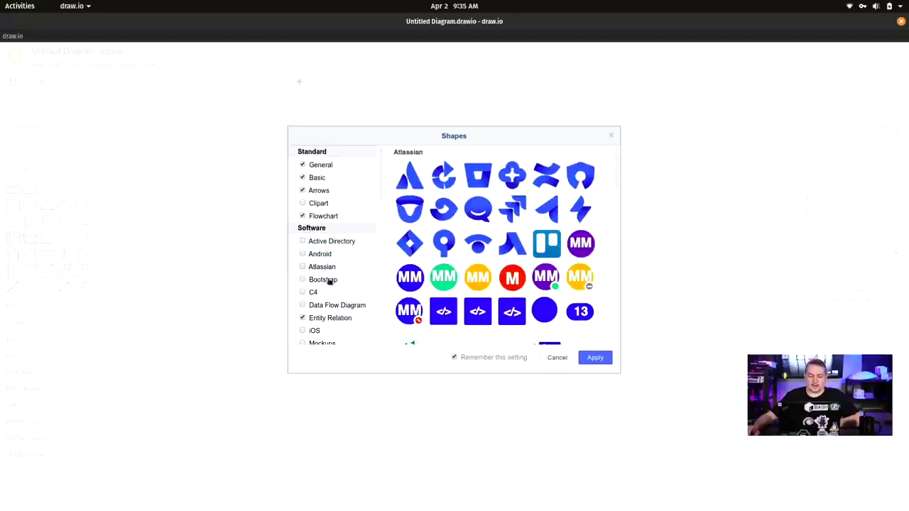
{"action": "scroll", "coordinate": [319, 293], "scroll_direction": "down", "scroll_amount": 5}
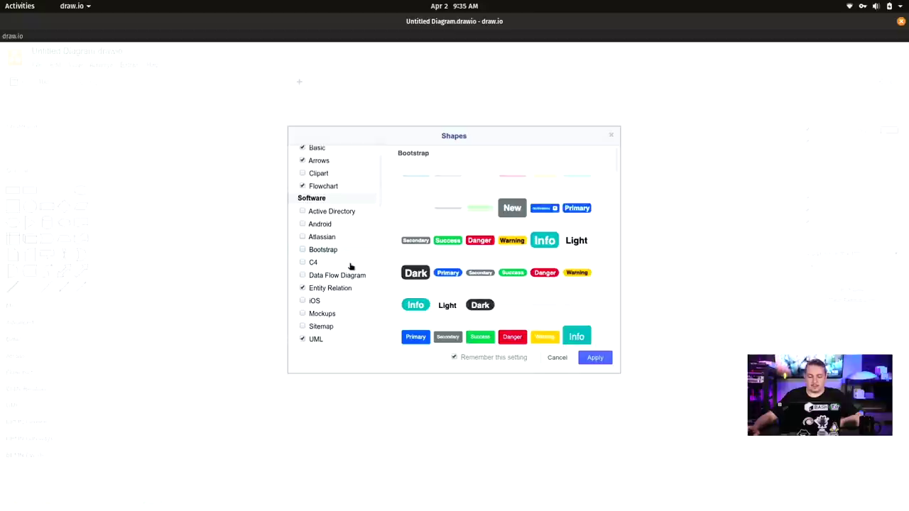
{"action": "scroll", "coordinate": [329, 259], "scroll_direction": "down", "scroll_amount": 2}
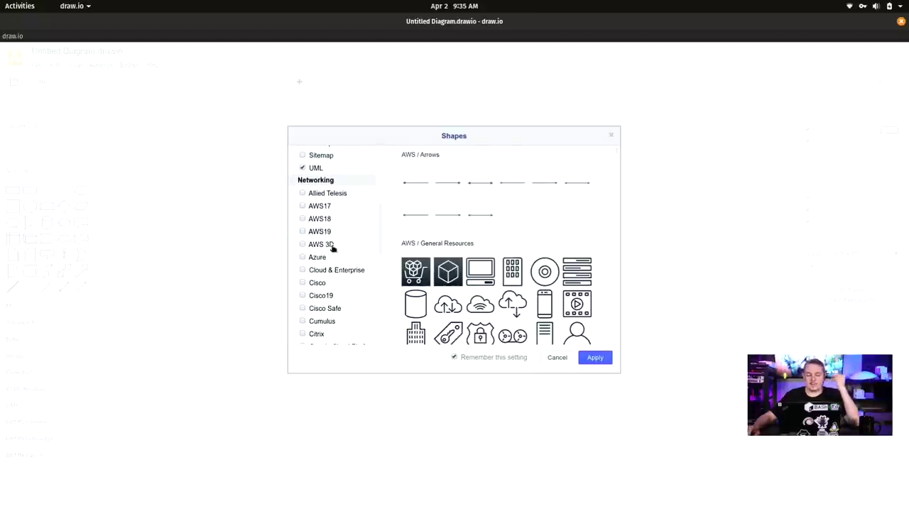
{"action": "scroll", "coordinate": [317, 253], "scroll_direction": "down", "scroll_amount": 3}
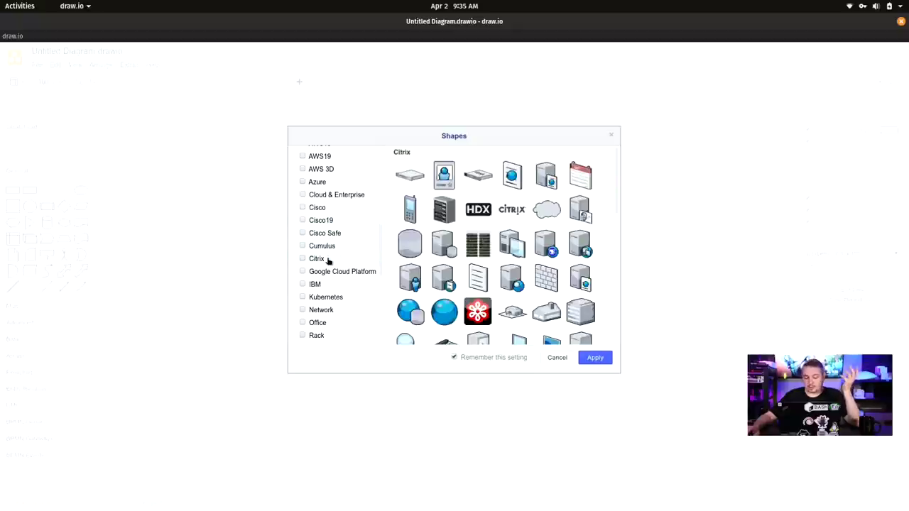
{"action": "scroll", "coordinate": [328, 261], "scroll_direction": "down", "scroll_amount": 2}
{"action": "scroll", "coordinate": [318, 213], "scroll_direction": "down", "scroll_amount": 4}
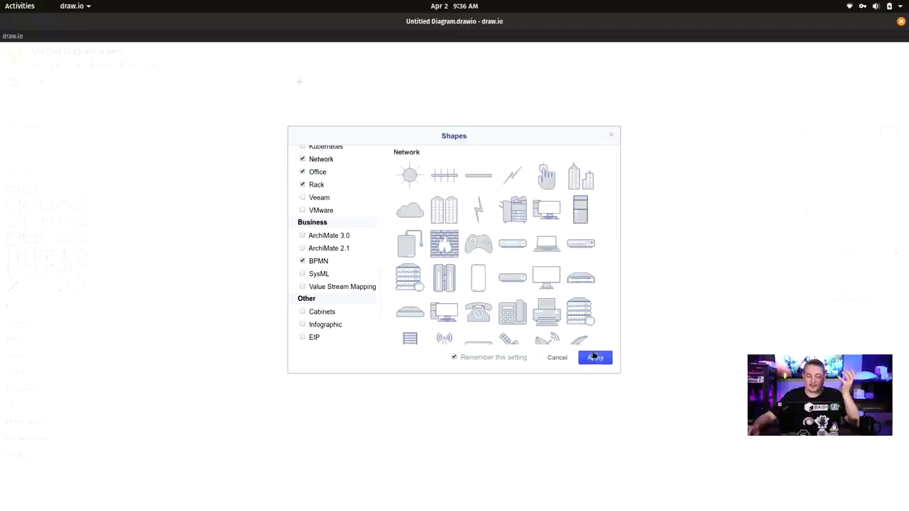
{"action": "left_click", "coordinate": [594, 357]}
Expand the Office / Clouds and Office / Concepts libraries and look over their shapes.
{"action": "scroll", "coordinate": [55, 348], "scroll_direction": "down", "scroll_amount": 2}
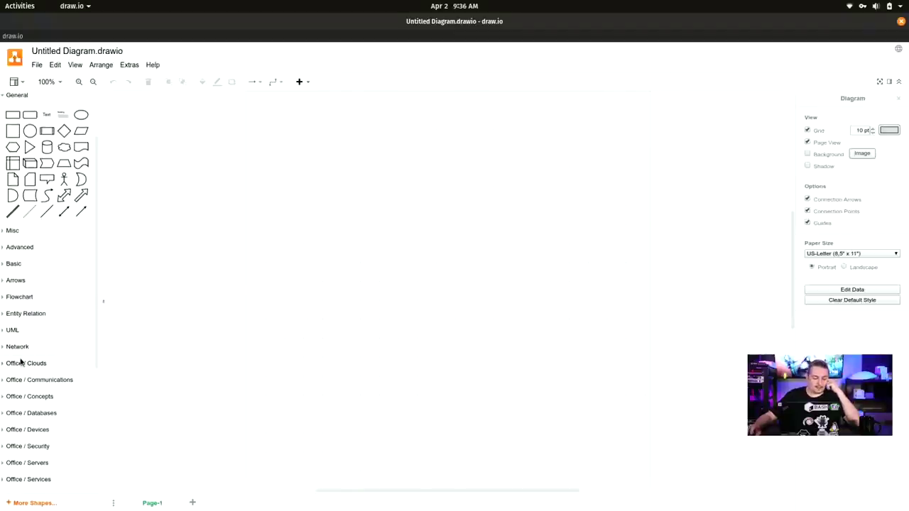
{"action": "scroll", "coordinate": [20, 360], "scroll_direction": "down", "scroll_amount": 2}
{"action": "left_click", "coordinate": [51, 239]}
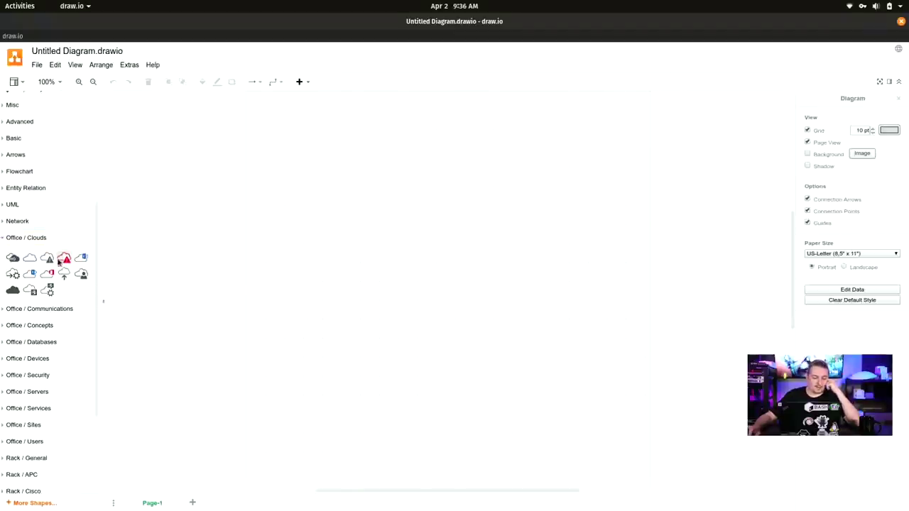
{"action": "left_click", "coordinate": [55, 324]}
{"action": "mouse_move", "coordinate": [47, 382]}
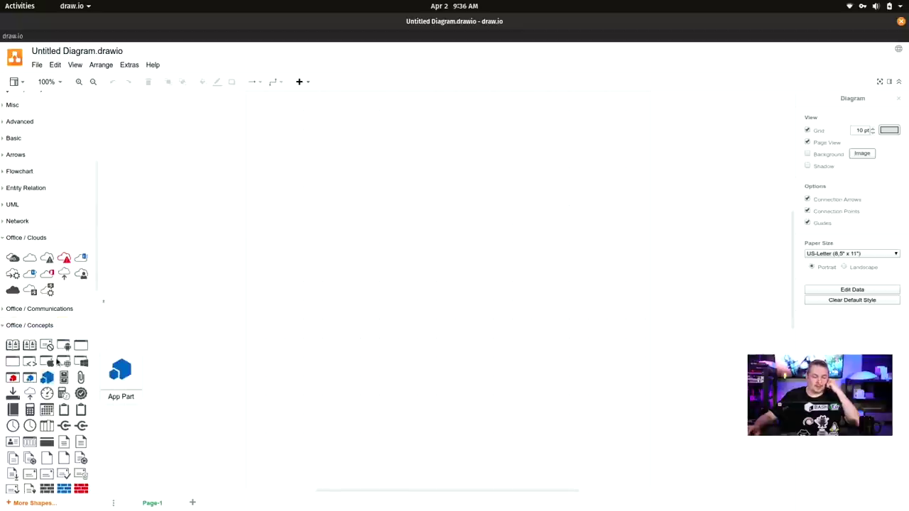
{"action": "scroll", "coordinate": [55, 187], "scroll_direction": "down", "scroll_amount": 1}
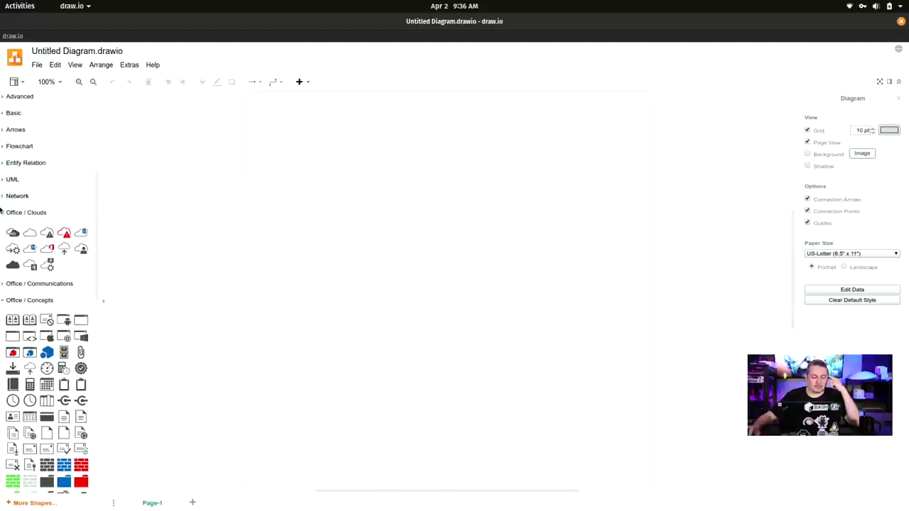
Place a cloud, a storage server, a game controller and a firewall from the Network library on the canvas.
{"action": "left_click", "coordinate": [21, 197]}
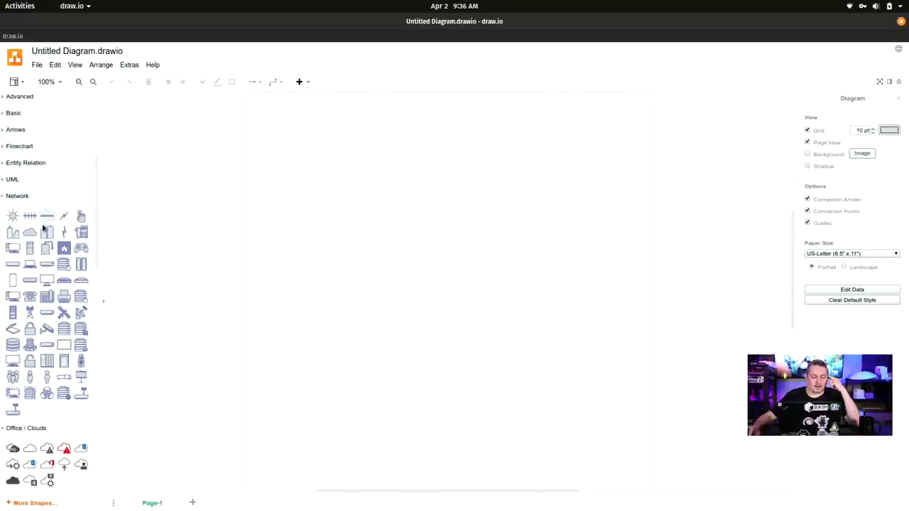
{"action": "left_click_drag", "start_coordinate": [29, 232], "coordinate": [390, 149]}
{"action": "left_click", "coordinate": [450, 153]}
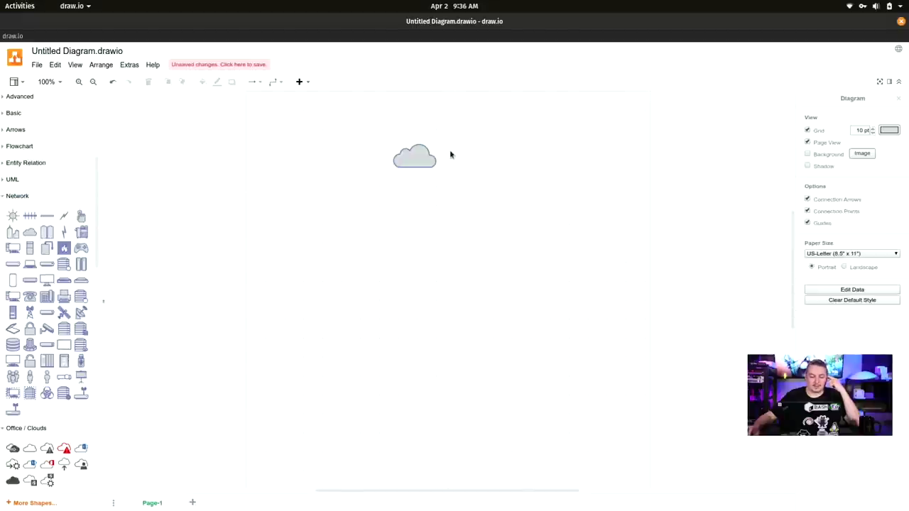
{"action": "left_click_drag", "start_coordinate": [65, 267], "coordinate": [506, 237]}
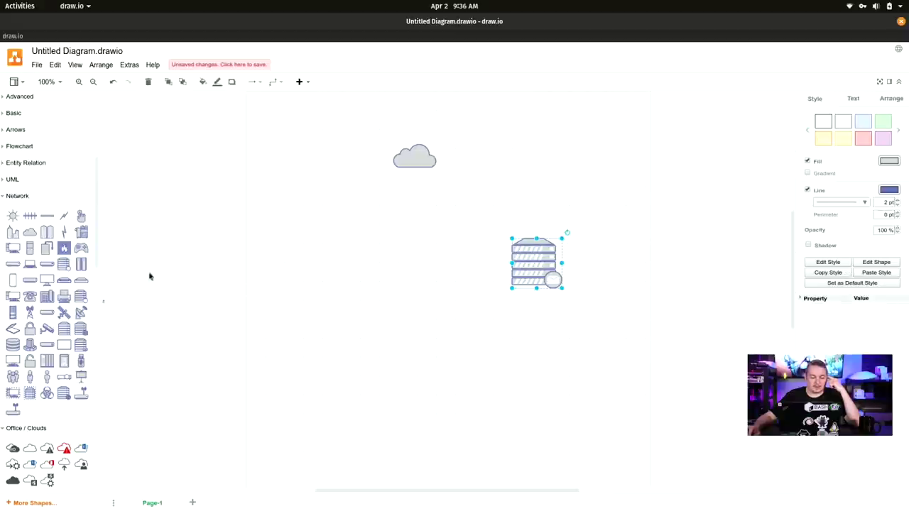
{"action": "left_click_drag", "start_coordinate": [79, 253], "coordinate": [299, 243]}
{"action": "left_click_drag", "start_coordinate": [58, 249], "coordinate": [392, 195]}
Enlarge the cloud to about twice its size and apply the light red style to it.
{"action": "left_click", "coordinate": [410, 152]}
{"action": "left_click_drag", "start_coordinate": [393, 145], "coordinate": [341, 117]}
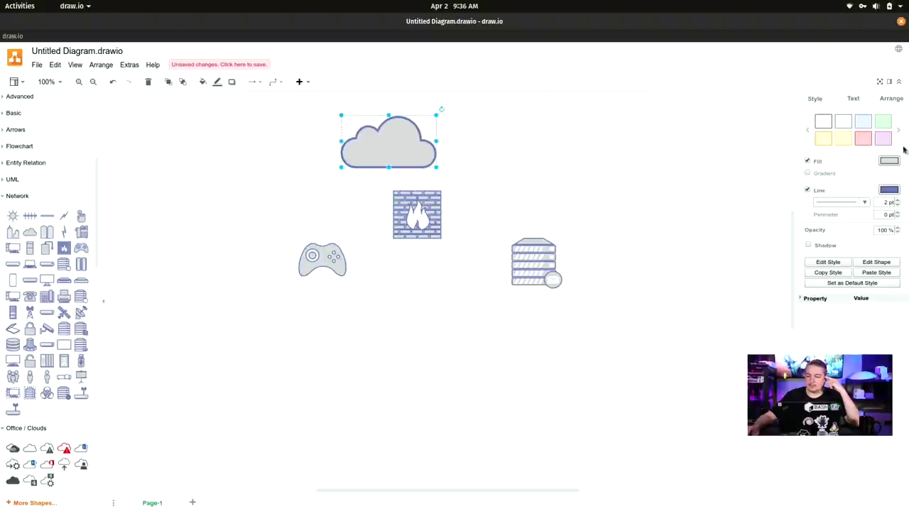
{"action": "left_click", "coordinate": [863, 139]}
{"action": "key", "text": "Escape"}
Connect the cloud to the firewall, and the firewall to both the game controller and the server, with arrows.
{"action": "left_click_drag", "start_coordinate": [388, 178], "coordinate": [409, 212]}
{"action": "left_click", "coordinate": [419, 216]}
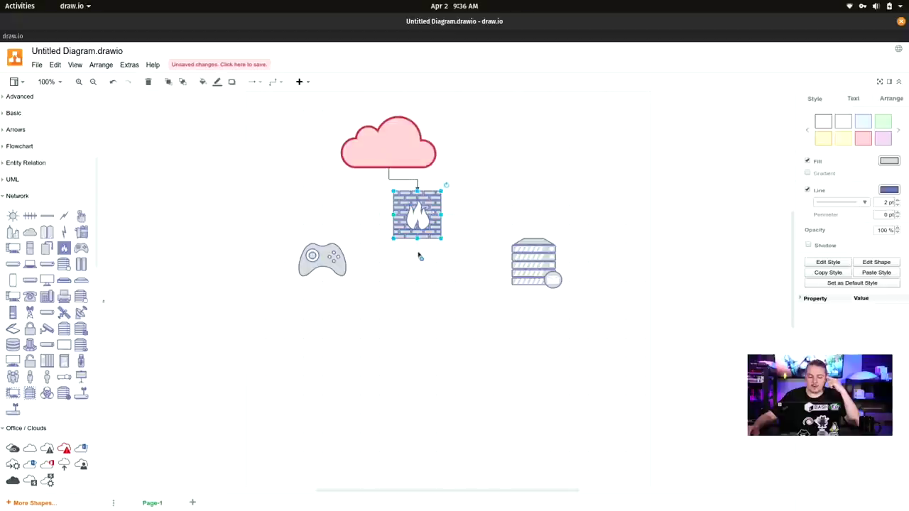
{"action": "left_click_drag", "start_coordinate": [419, 254], "coordinate": [328, 257]}
{"action": "left_click", "coordinate": [430, 216]}
{"action": "left_click", "coordinate": [450, 219]}
{"action": "left_click", "coordinate": [440, 216]}
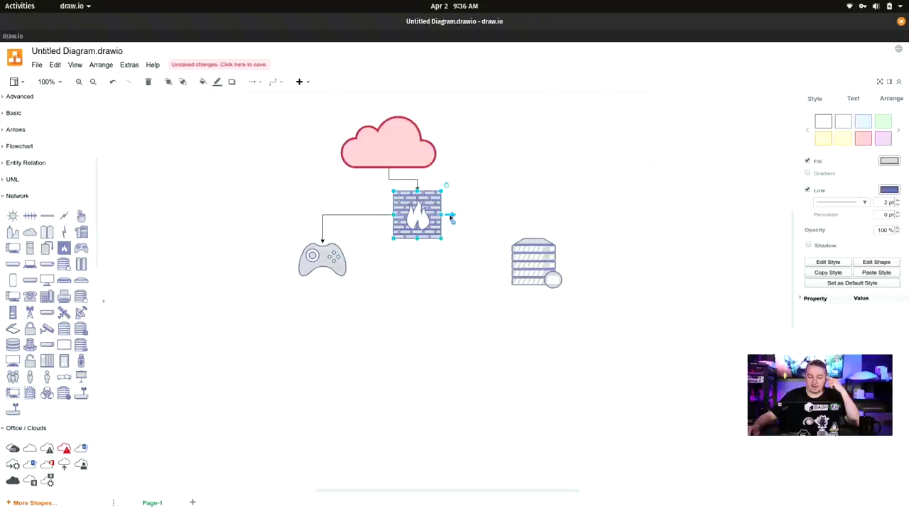
{"action": "left_click_drag", "start_coordinate": [450, 219], "coordinate": [541, 255]}
{"action": "left_click", "coordinate": [496, 299]}
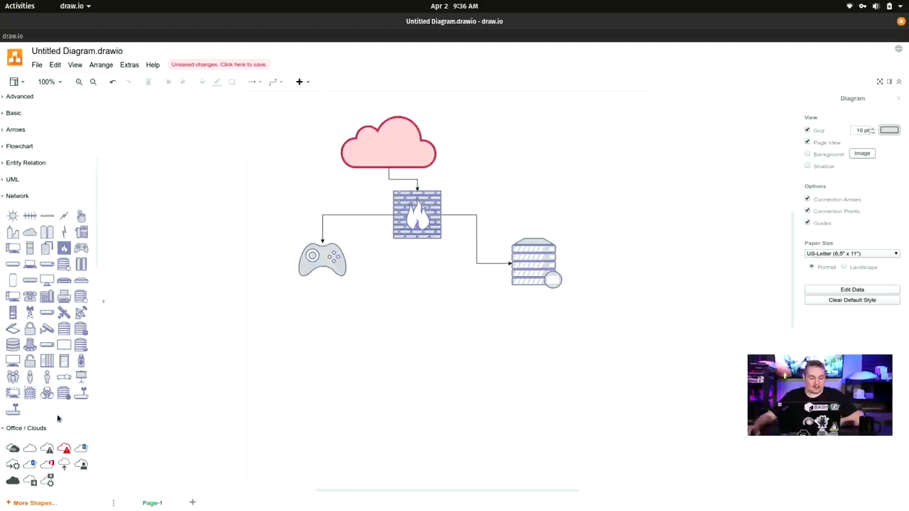
Look through the Office and Rack libraries and place the second Rack / APC shape below the network diagram.
{"action": "scroll", "coordinate": [59, 419], "scroll_direction": "down", "scroll_amount": 6}
{"action": "scroll", "coordinate": [57, 403], "scroll_direction": "down", "scroll_amount": 3}
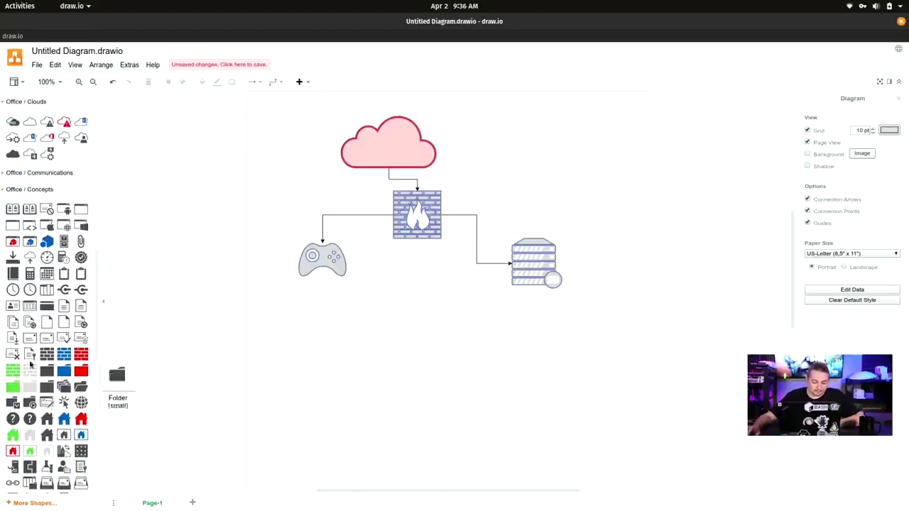
{"action": "scroll", "coordinate": [69, 321], "scroll_direction": "down", "scroll_amount": 3}
{"action": "scroll", "coordinate": [54, 297], "scroll_direction": "down", "scroll_amount": 8}
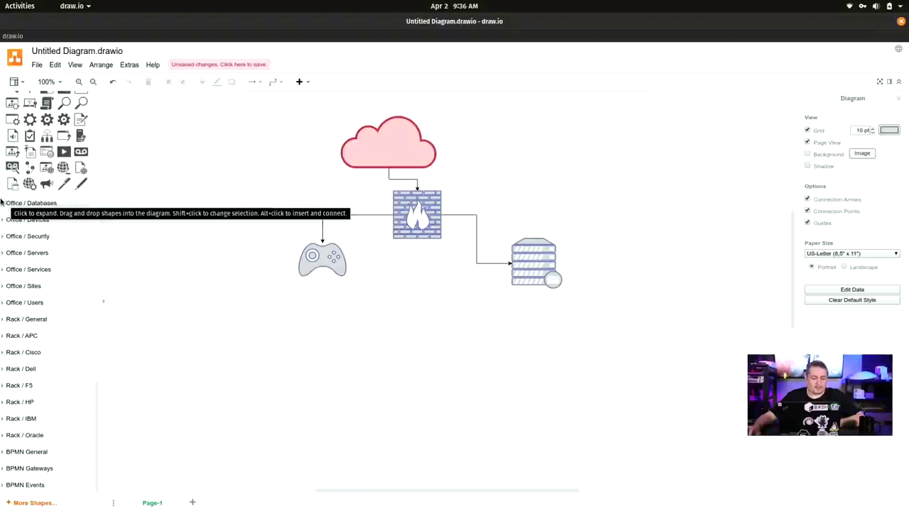
{"action": "left_click", "coordinate": [2, 205]}
{"action": "left_click", "coordinate": [2, 204]}
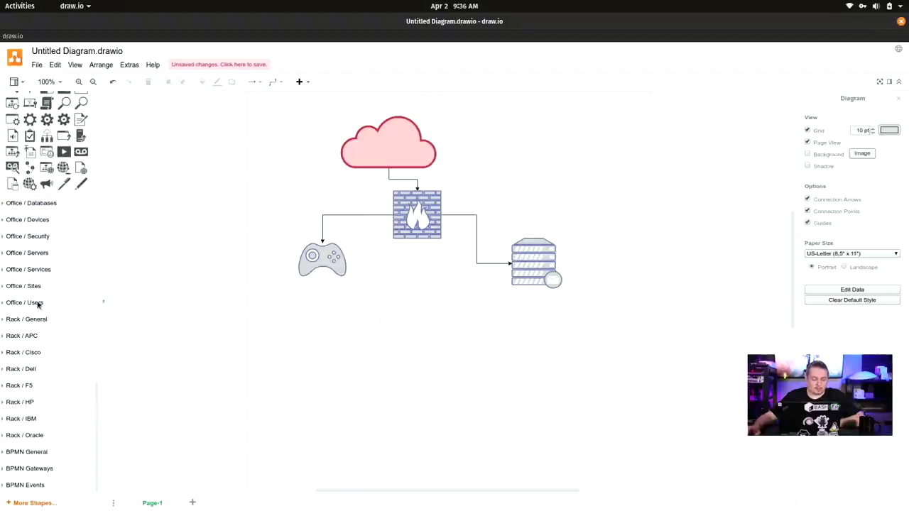
{"action": "left_click", "coordinate": [43, 343]}
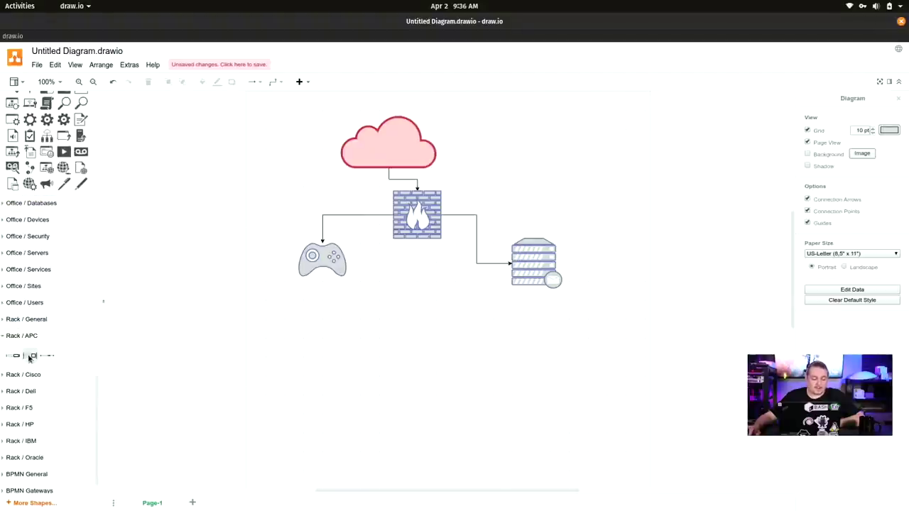
{"action": "left_click_drag", "start_coordinate": [28, 359], "coordinate": [426, 374]}
{"action": "left_click", "coordinate": [479, 395]}
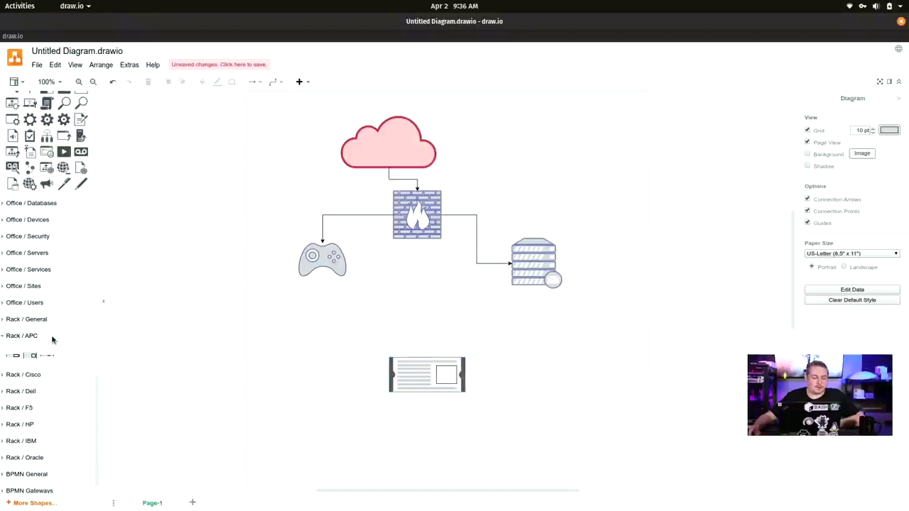
Create a new diagram from the Arista rack equipment layout template in the Network category.
{"action": "left_click", "coordinate": [37, 65]}
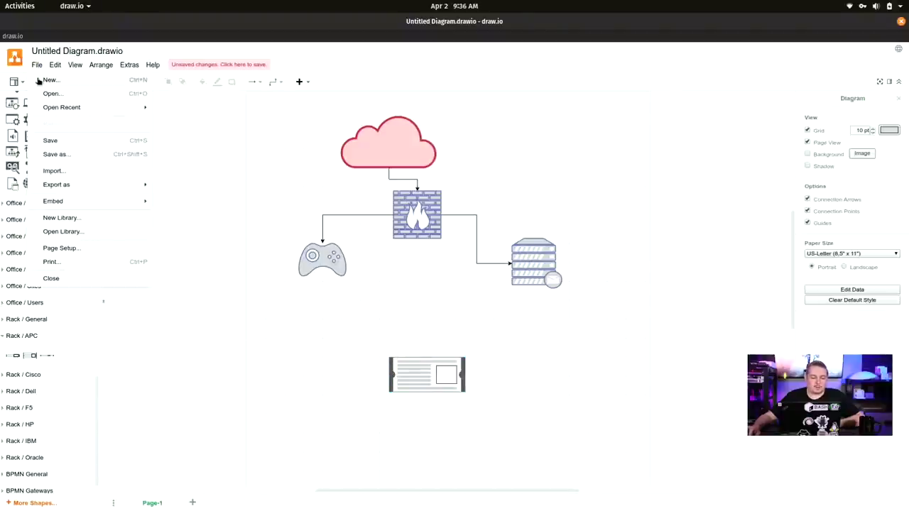
{"action": "left_click", "coordinate": [50, 80]}
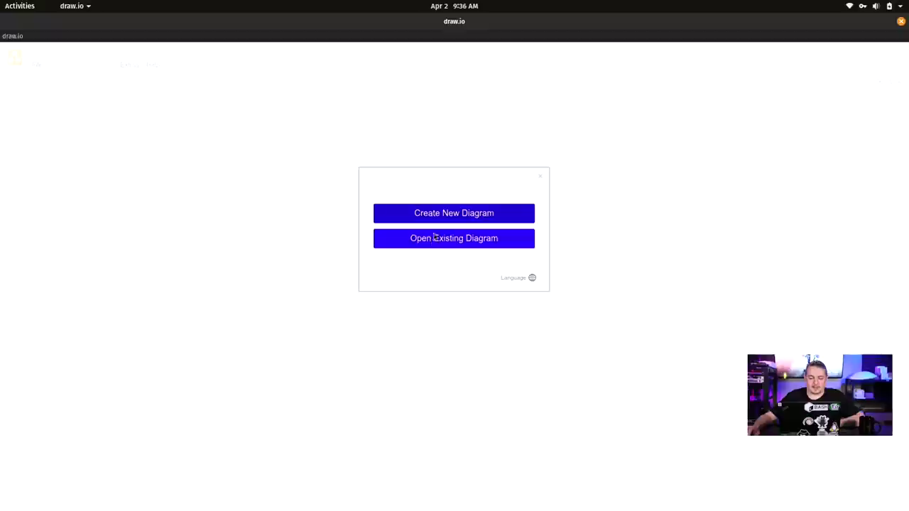
{"action": "left_click", "coordinate": [431, 218]}
{"action": "left_click", "coordinate": [345, 266]}
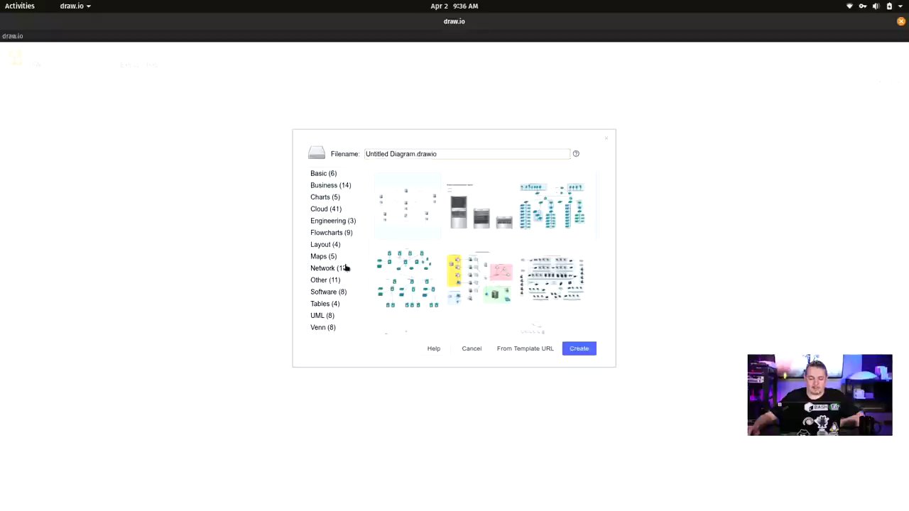
{"action": "double_click", "coordinate": [483, 207]}
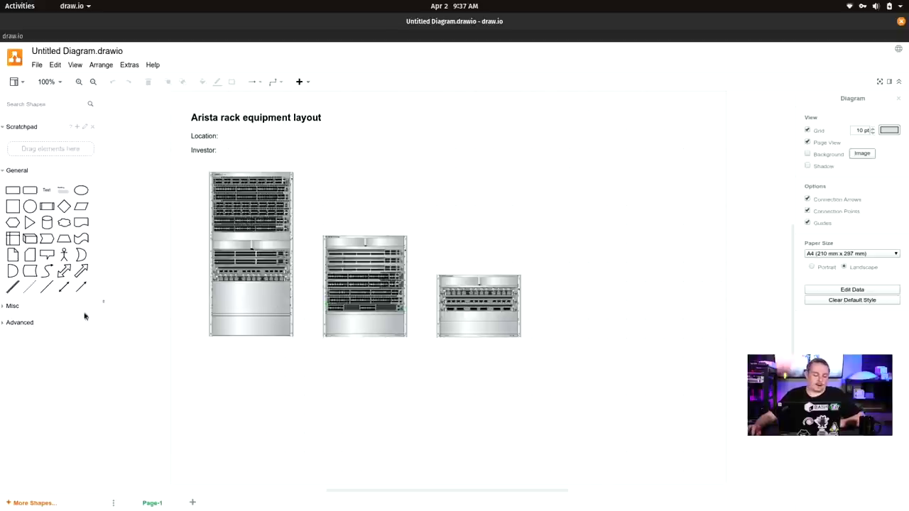
Examine the port details of the switches in the tallest Arista rack at close range.
{"action": "scroll", "coordinate": [326, 167], "scroll_direction": "up", "scroll_amount": 2}
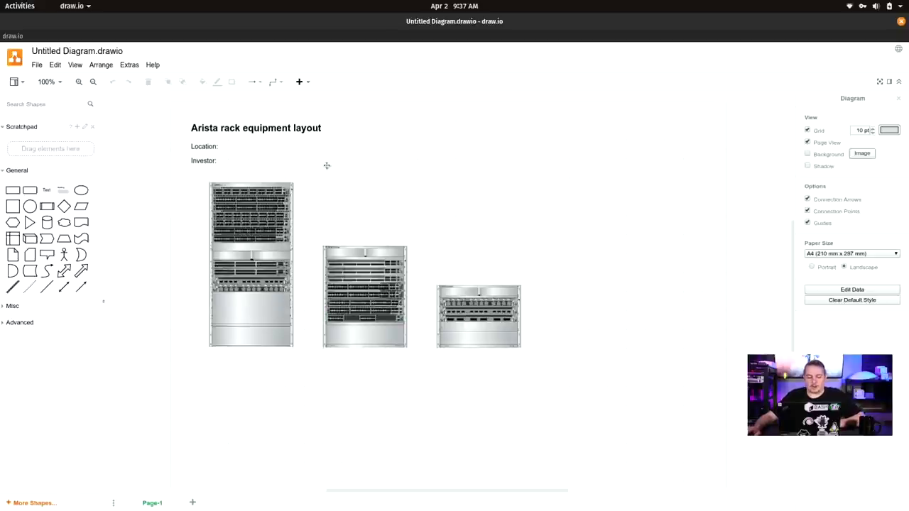
{"action": "mouse_move", "coordinate": [377, 497]}
{"action": "left_mouse_down"}
{"action": "mouse_move", "coordinate": [350, 493]}
{"action": "mouse_move", "coordinate": [367, 488]}
{"action": "left_mouse_up"}
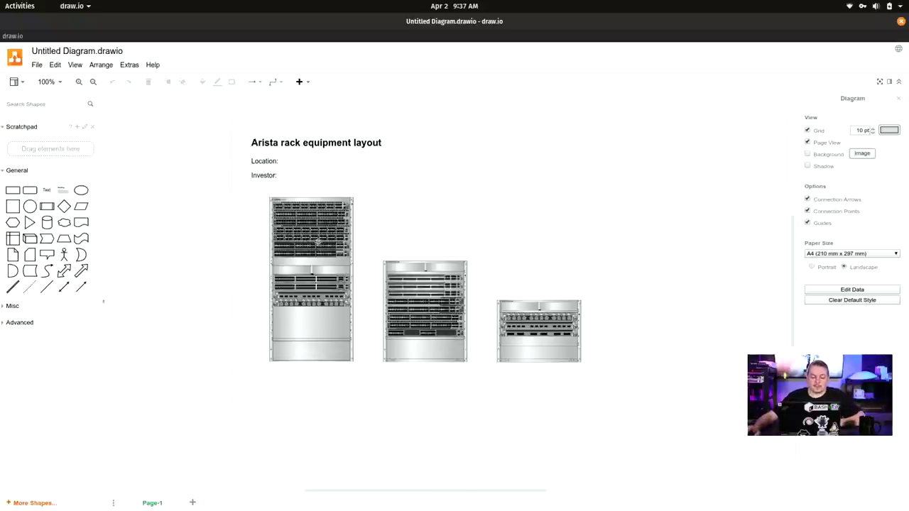
{"action": "scroll", "coordinate": [361, 237], "scroll_direction": "up", "scroll_amount": 10}
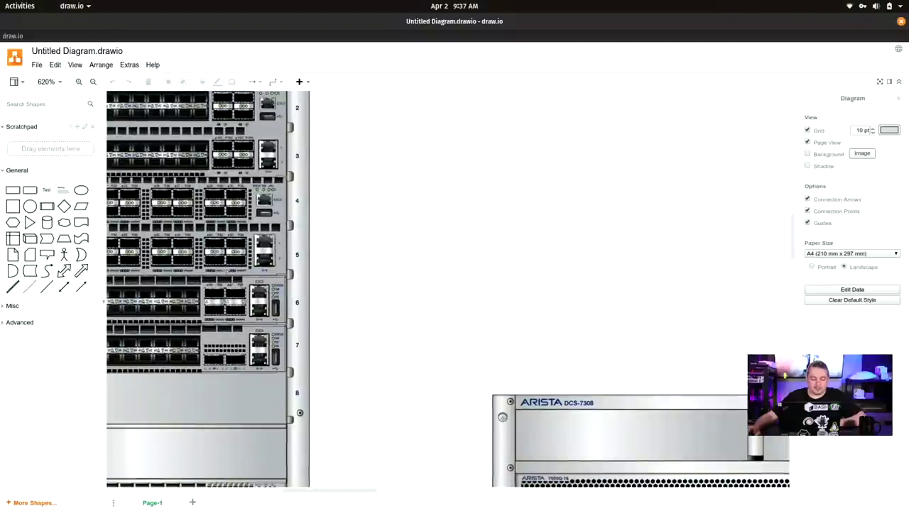
{"action": "scroll", "coordinate": [224, 268], "scroll_direction": "up", "scroll_amount": 6}
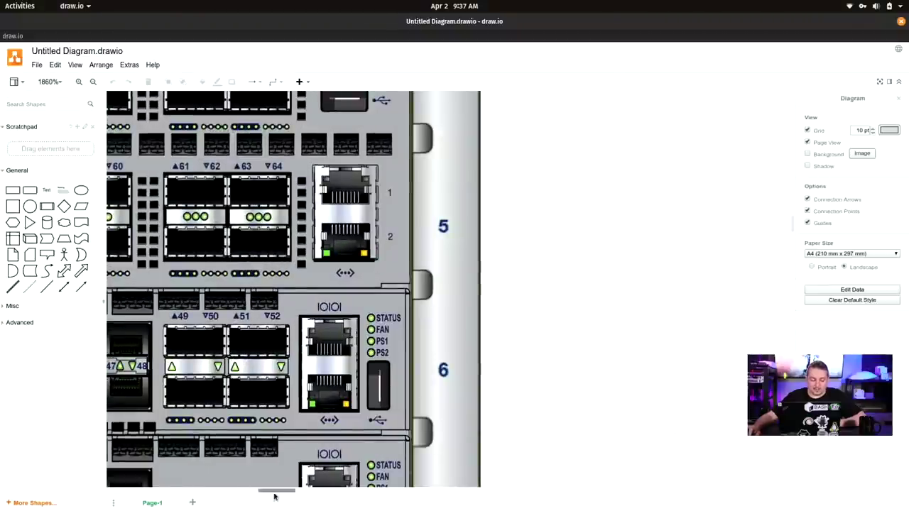
{"action": "left_click_drag", "start_coordinate": [274, 497], "coordinate": [250, 490]}
{"action": "left_click", "coordinate": [447, 234]}
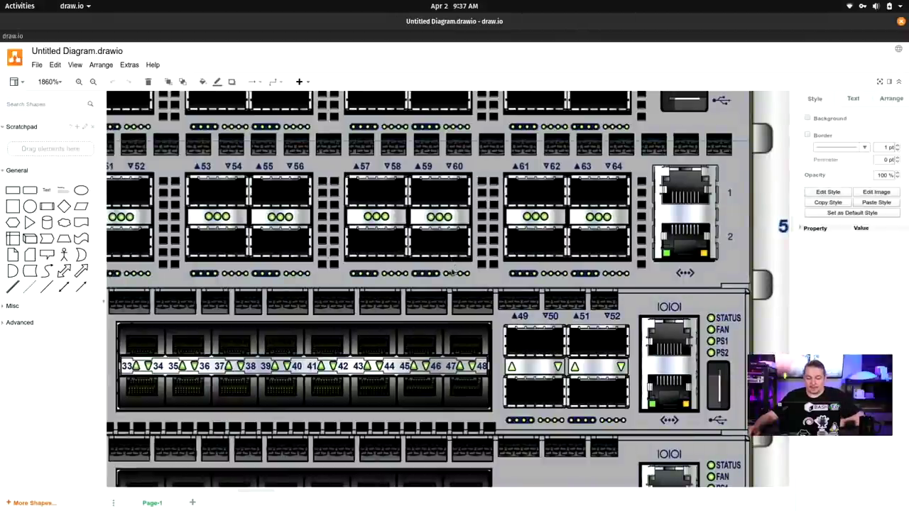
{"action": "scroll", "coordinate": [453, 262], "scroll_direction": "down", "scroll_amount": 3}
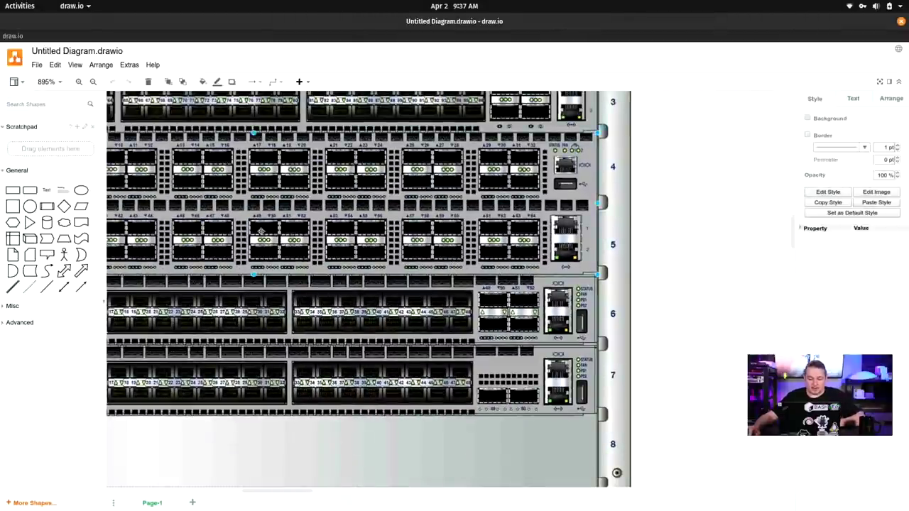
Examine the complete Arista rack equipment layout with all three racks in view.
{"action": "left_click_drag", "start_coordinate": [261, 230], "coordinate": [293, 243]}
{"action": "scroll", "coordinate": [292, 244], "scroll_direction": "down", "scroll_amount": 3}
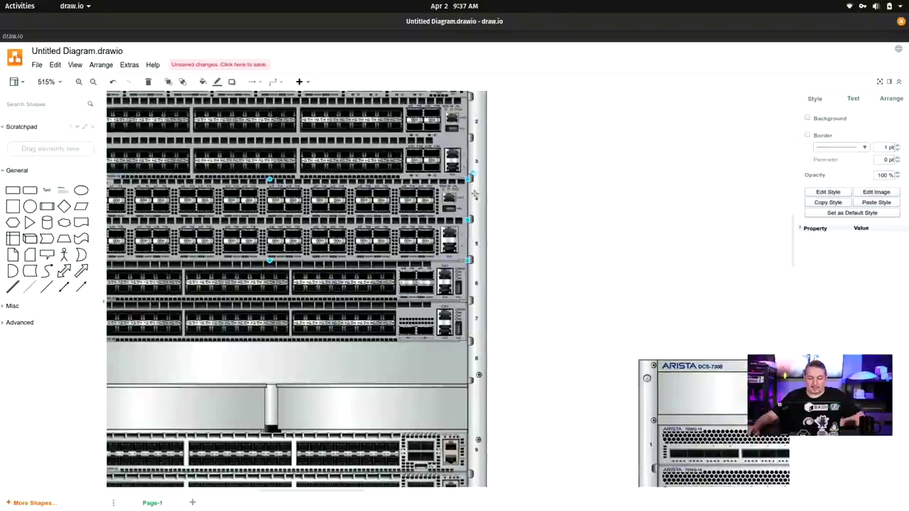
{"action": "scroll", "coordinate": [503, 234], "scroll_direction": "down", "scroll_amount": 5}
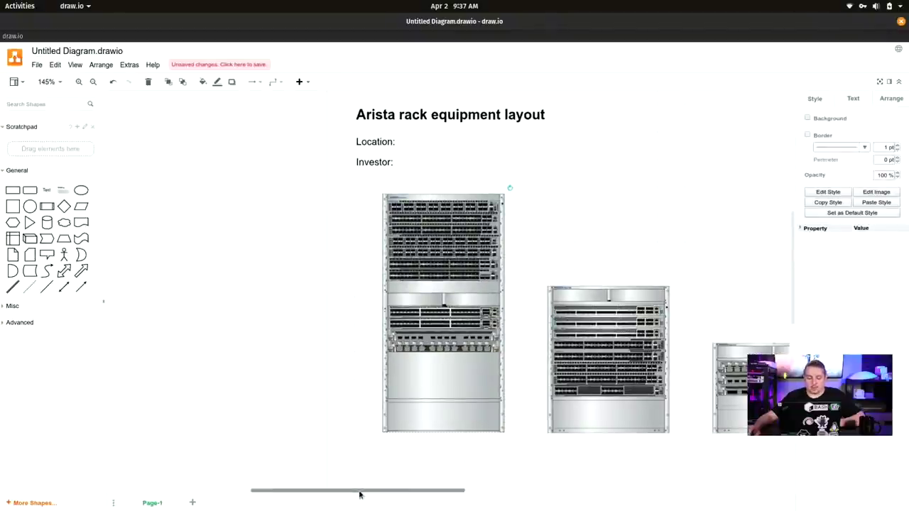
{"action": "left_click_drag", "start_coordinate": [361, 492], "coordinate": [384, 491]}
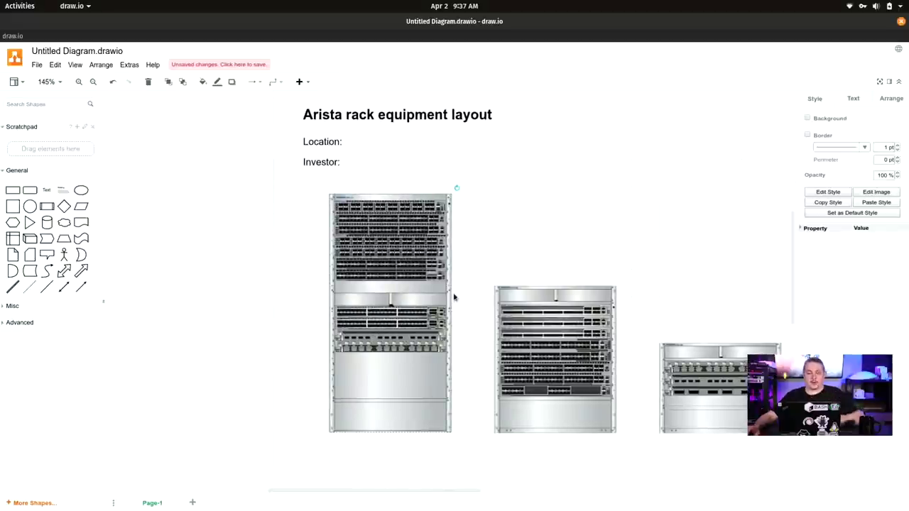
{"action": "left_click", "coordinate": [384, 242]}
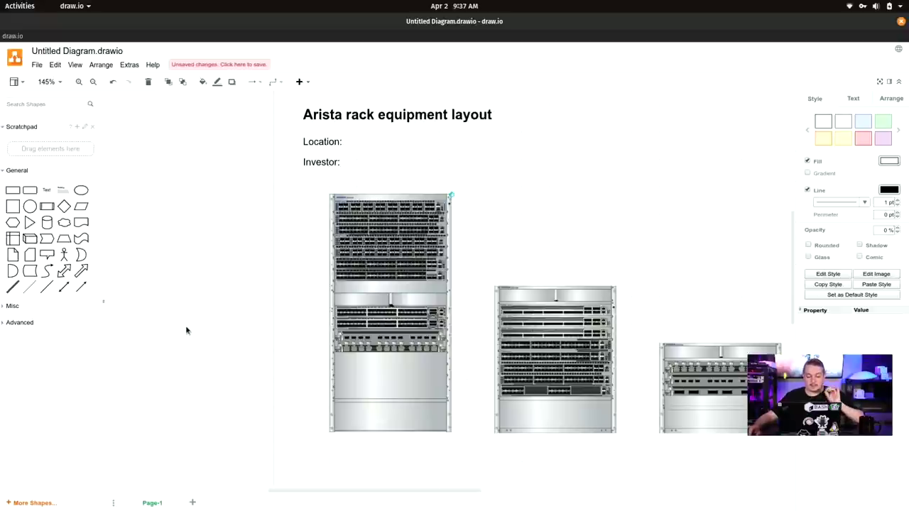
{"action": "left_click", "coordinate": [559, 225]}
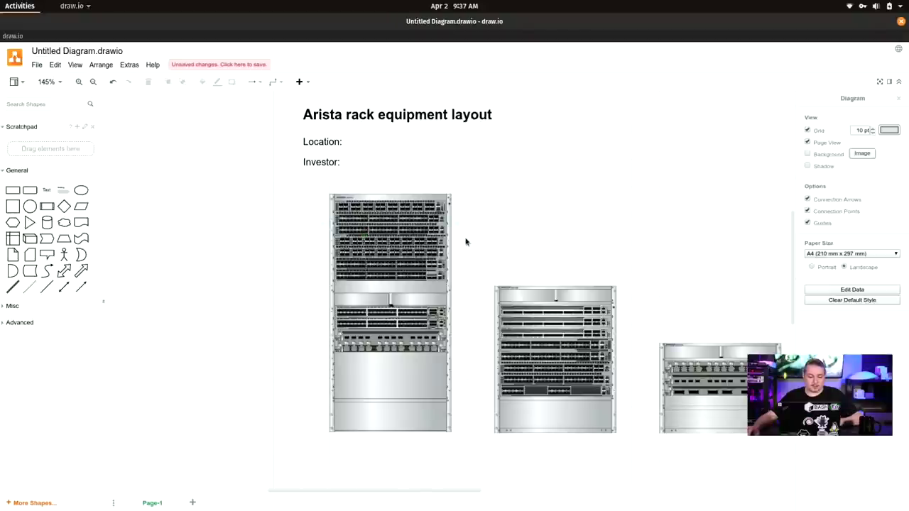
Look through the open diagrams: YouTube Demo.xml, the network diagram and the Arista rack layout.
{"action": "key", "text": "super"}
{"action": "left_click", "coordinate": [195, 366]}
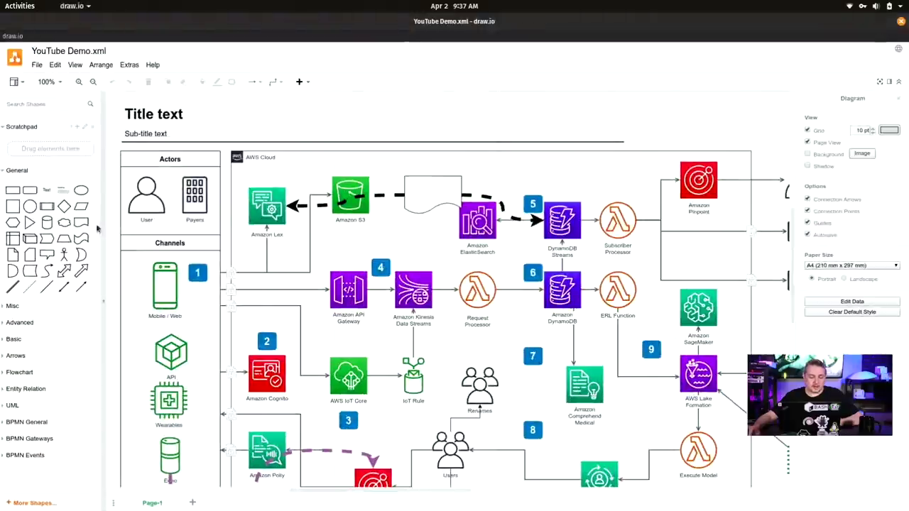
{"action": "key", "text": "super"}
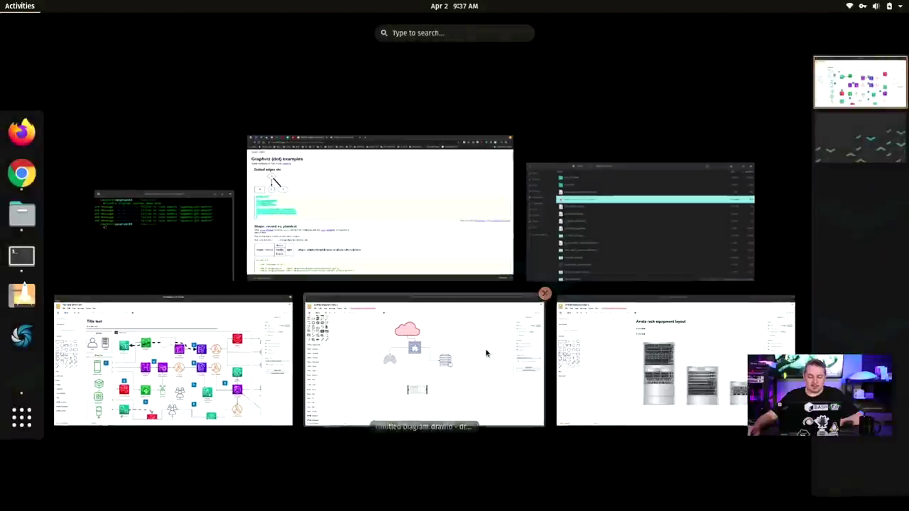
{"action": "left_click", "coordinate": [487, 351]}
{"action": "key", "text": "super"}
{"action": "left_click", "coordinate": [626, 381]}
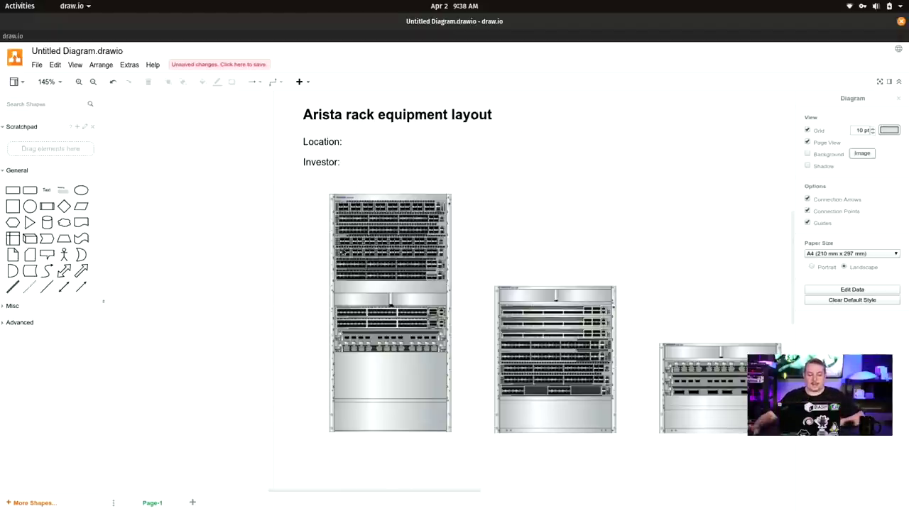
Return to YouTube Demo.xml and examine the AWS diagram, including the commands available for the number 1 marker.
{"action": "key", "text": "super"}
{"action": "left_click", "coordinate": [202, 292]}
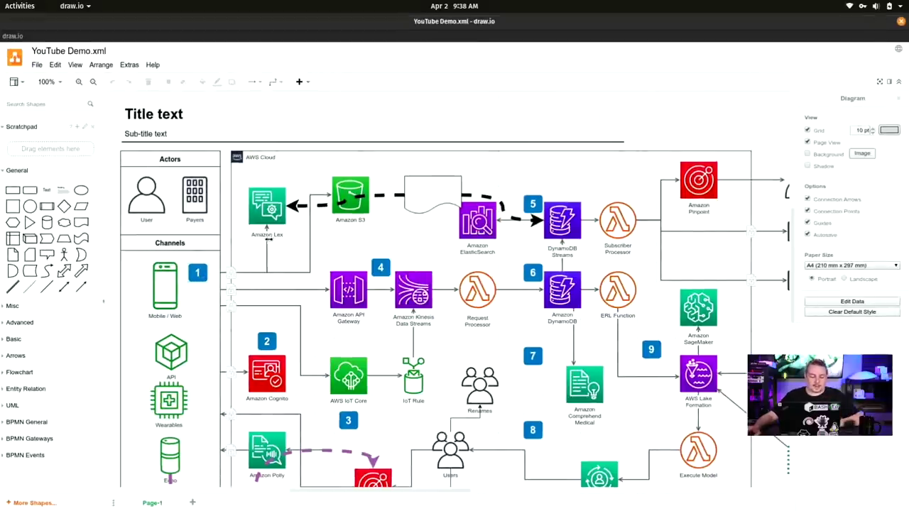
{"action": "scroll", "coordinate": [301, 263], "scroll_direction": "down", "scroll_amount": 8}
{"action": "scroll", "coordinate": [302, 263], "scroll_direction": "up", "scroll_amount": 5}
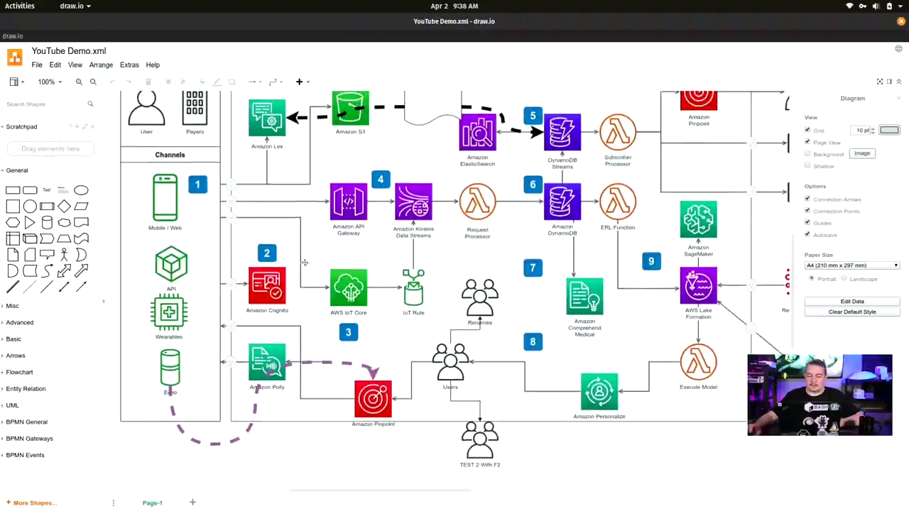
{"action": "scroll", "coordinate": [304, 262], "scroll_direction": "up", "scroll_amount": 3}
{"action": "left_click", "coordinate": [197, 276]}
{"action": "right_click", "coordinate": [199, 276]}
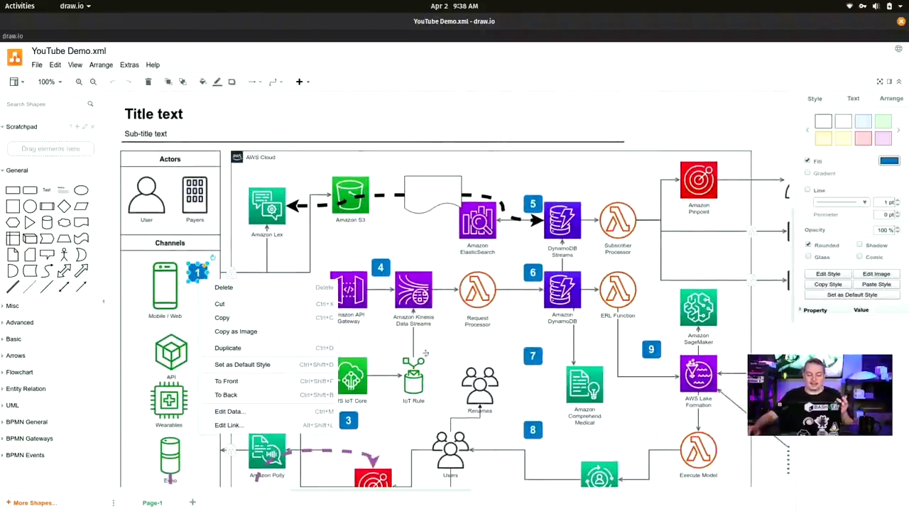
{"action": "left_click", "coordinate": [424, 162]}
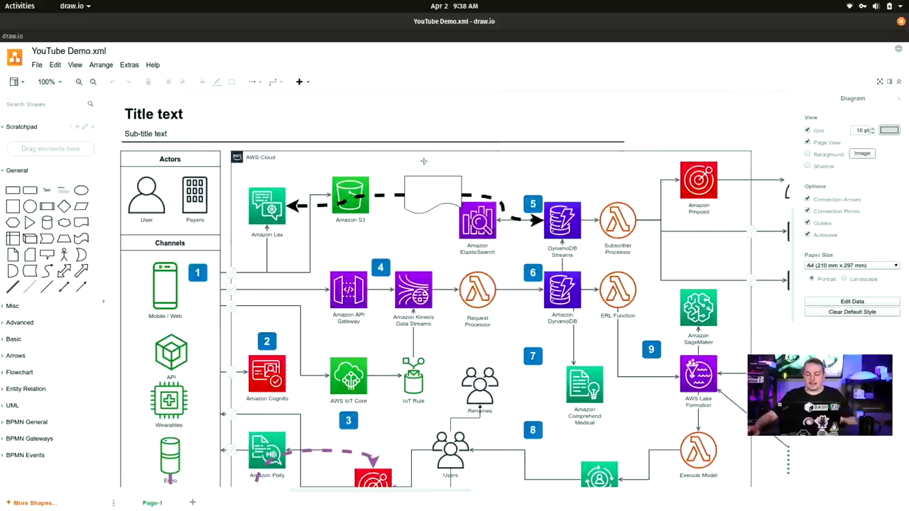
{"action": "scroll", "coordinate": [447, 234], "scroll_direction": "down", "scroll_amount": 5}
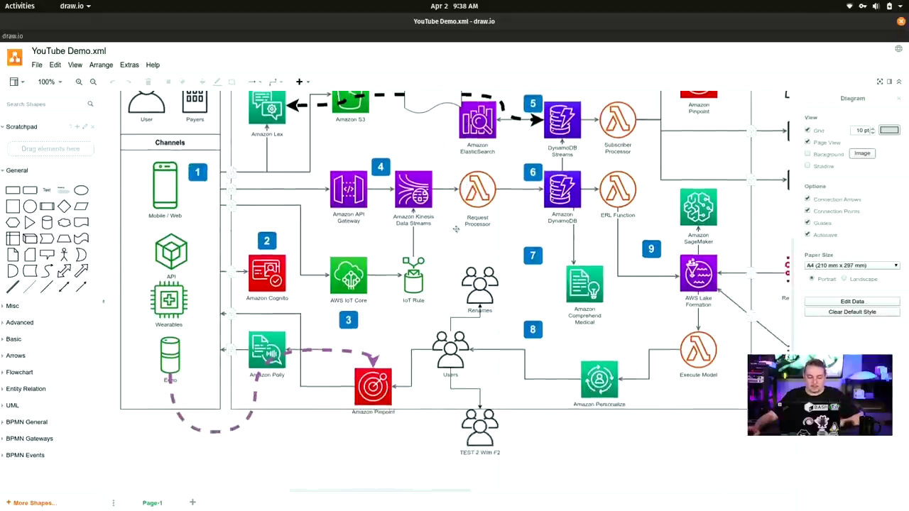
Switch to the network diagram, collapse the Rack / APC shape library and expand Rack / General.
{"action": "key", "text": "super"}
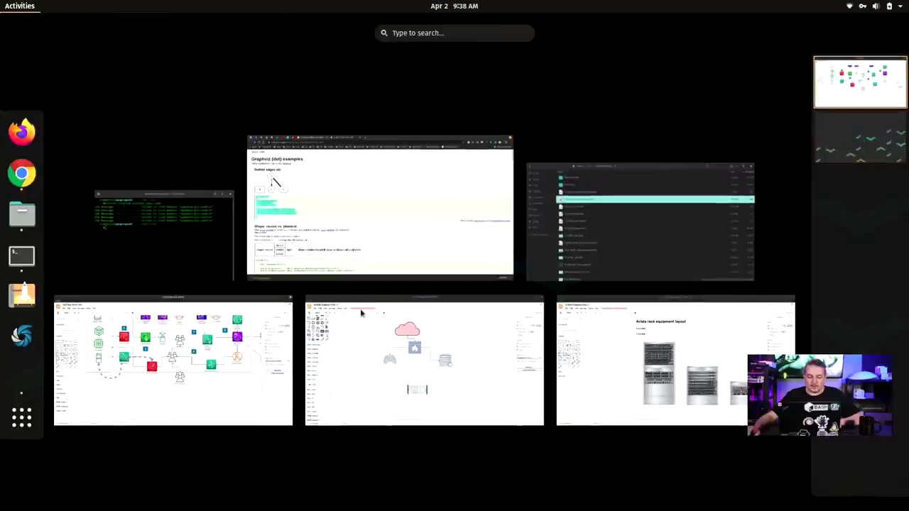
{"action": "left_click", "coordinate": [361, 313]}
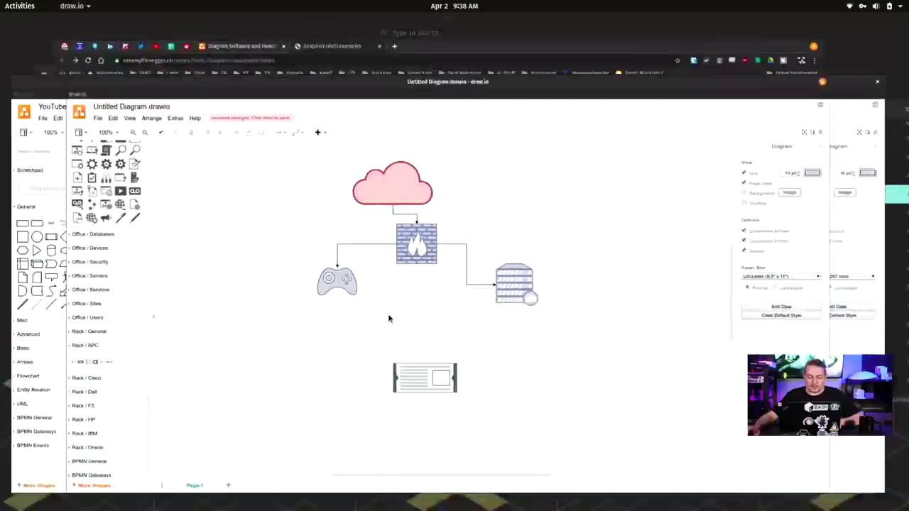
{"action": "scroll", "coordinate": [375, 301], "scroll_direction": "up", "scroll_amount": 3}
{"action": "scroll", "coordinate": [376, 305], "scroll_direction": "up", "scroll_amount": 3}
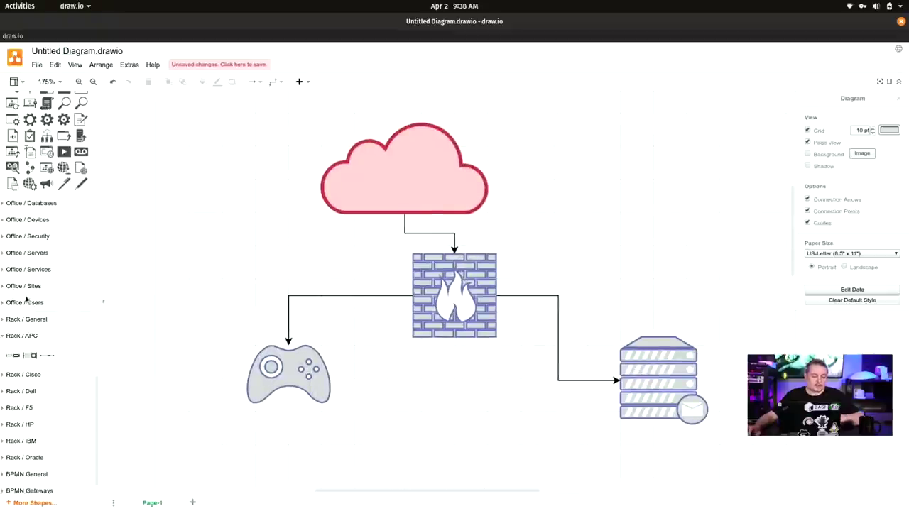
{"action": "left_click", "coordinate": [34, 340]}
{"action": "left_click", "coordinate": [34, 319]}
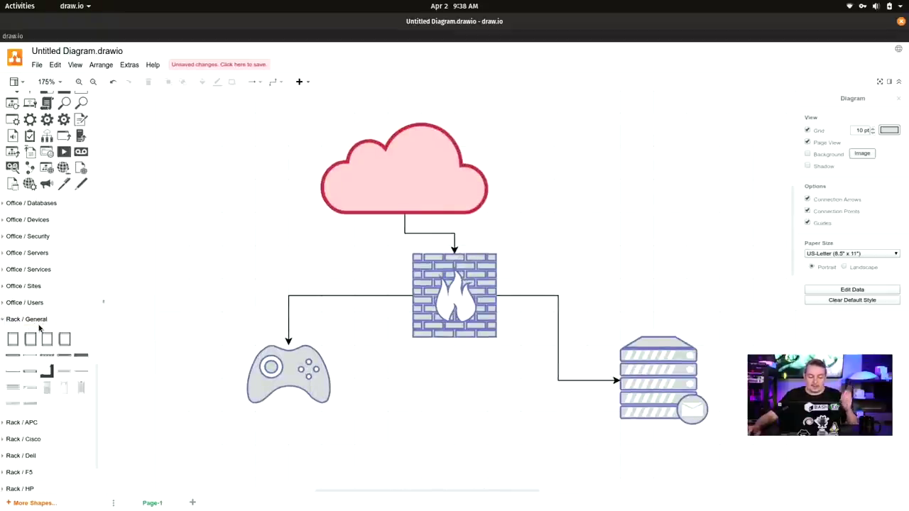
{"action": "scroll", "coordinate": [52, 335], "scroll_direction": "down", "scroll_amount": 1}
{"action": "scroll", "coordinate": [52, 336], "scroll_direction": "down", "scroll_amount": 1}
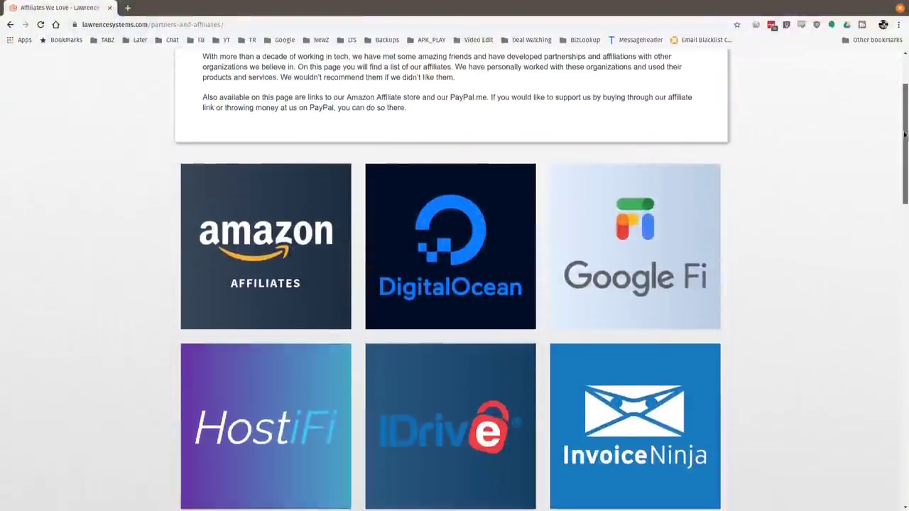
{"action": "left_click_drag", "start_coordinate": [905, 135], "coordinate": [816, 270]}
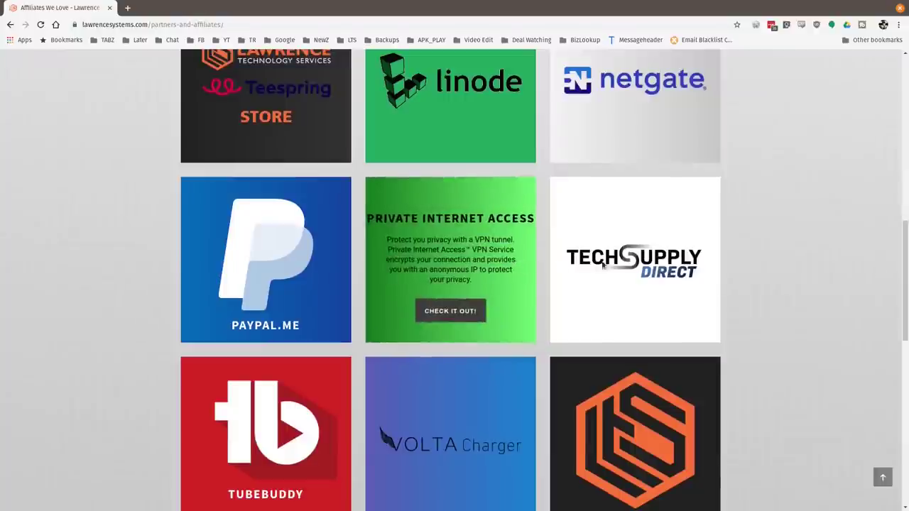